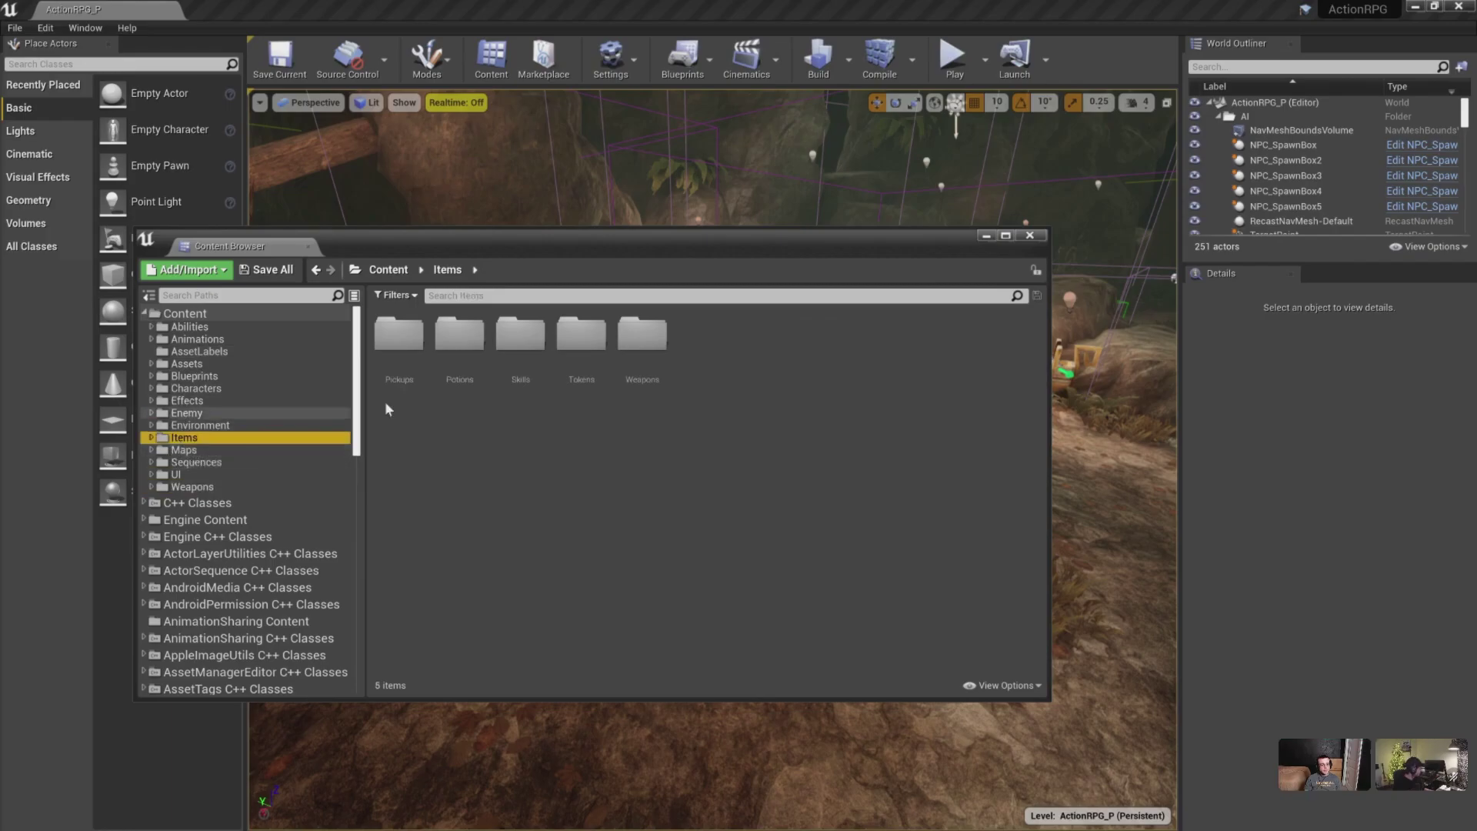
- Open the Reference Viewer for Weapon_Axe from the Items/Weapons folder, maximize it and frame the reference graph at 1:1 zoom
double_click(643, 335)
left_click(385, 335)
right_click(384, 335)
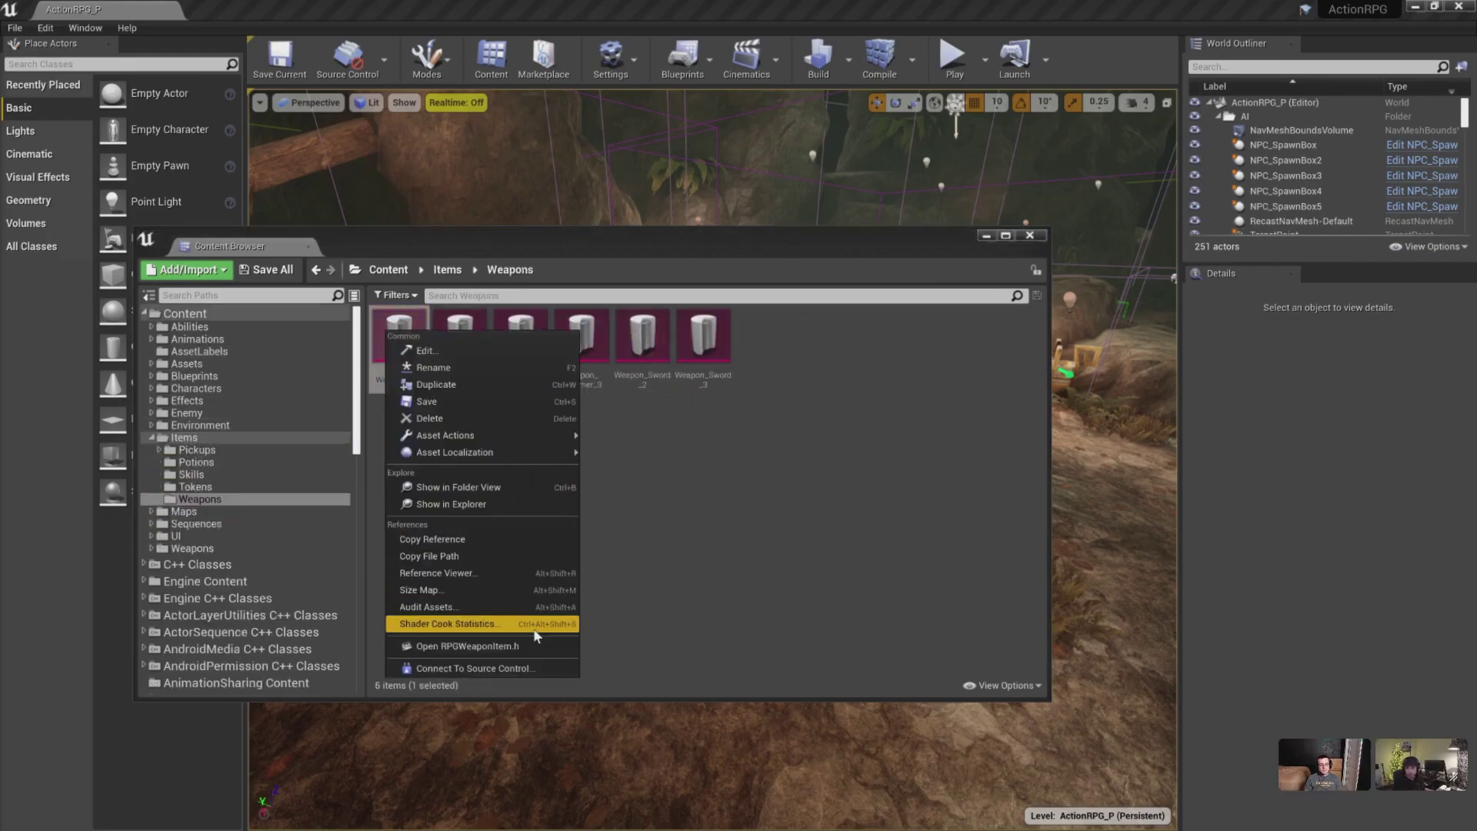
left_click(449, 579)
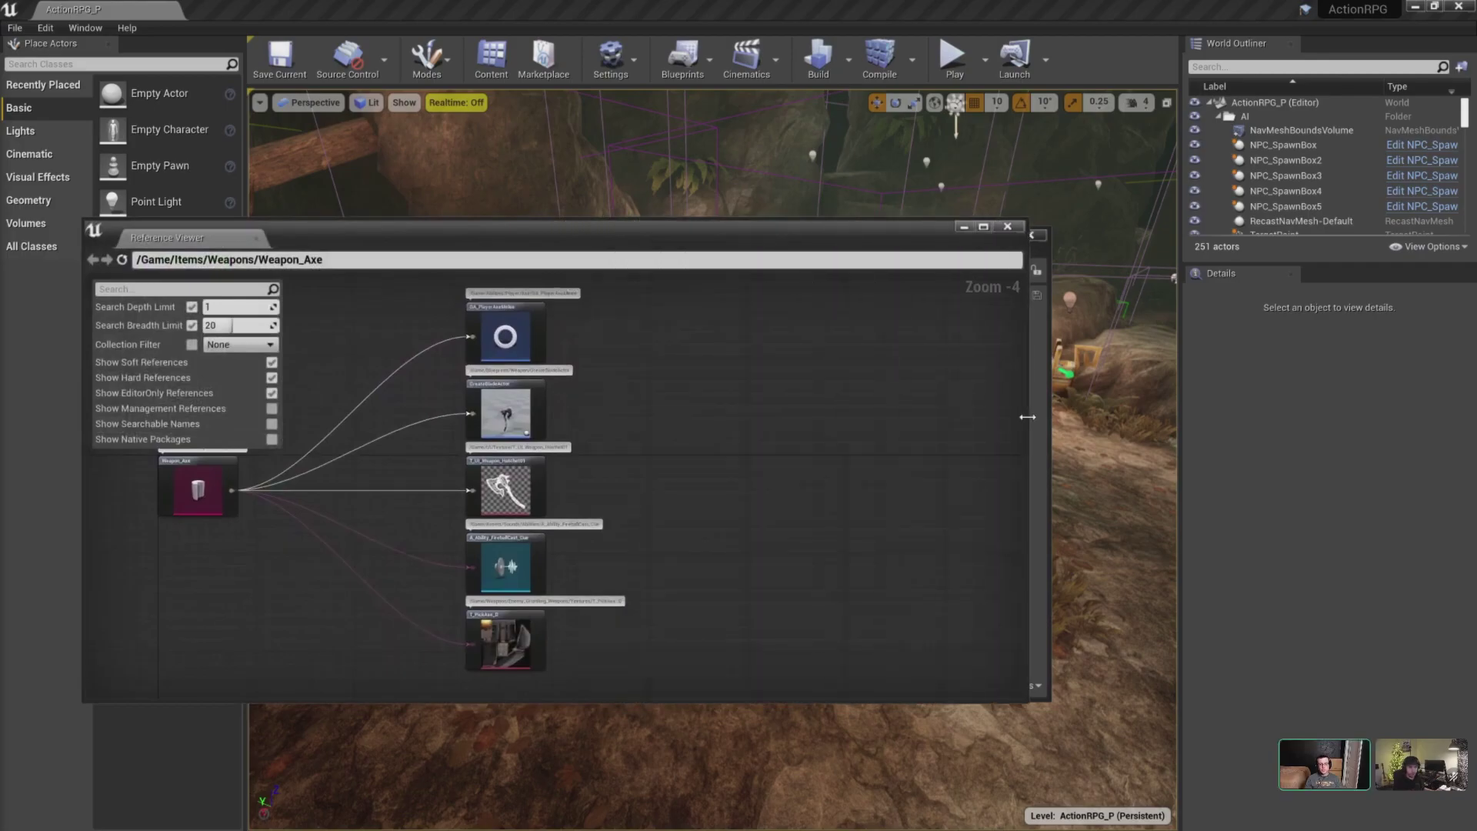
right_click_drag(648, 372, 865, 375)
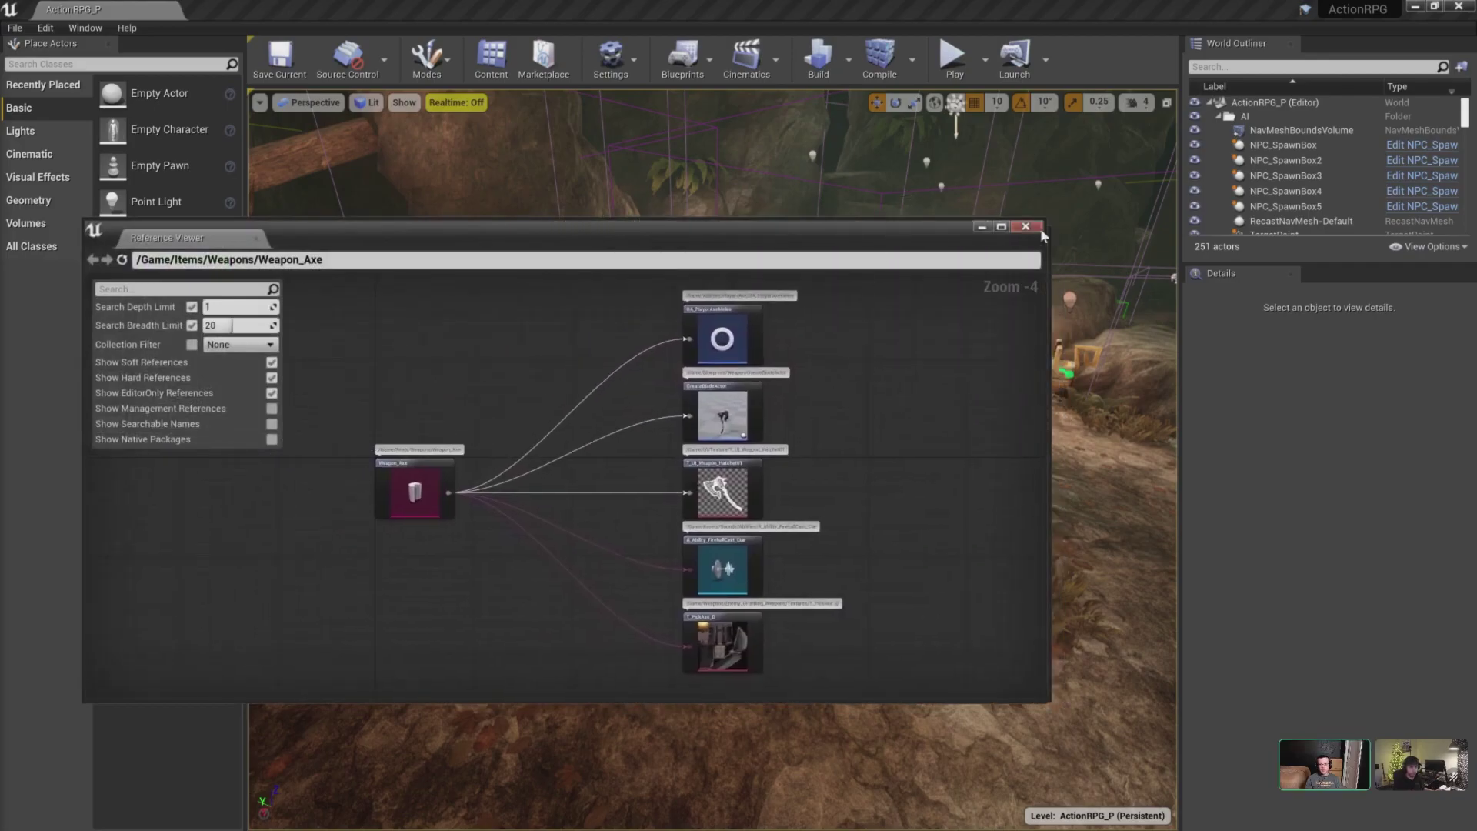
left_click(1001, 227)
scroll(648, 354, "up", 5)
right_click_drag(372, 287, 732, 681)
scroll(784, 538, "down", 1)
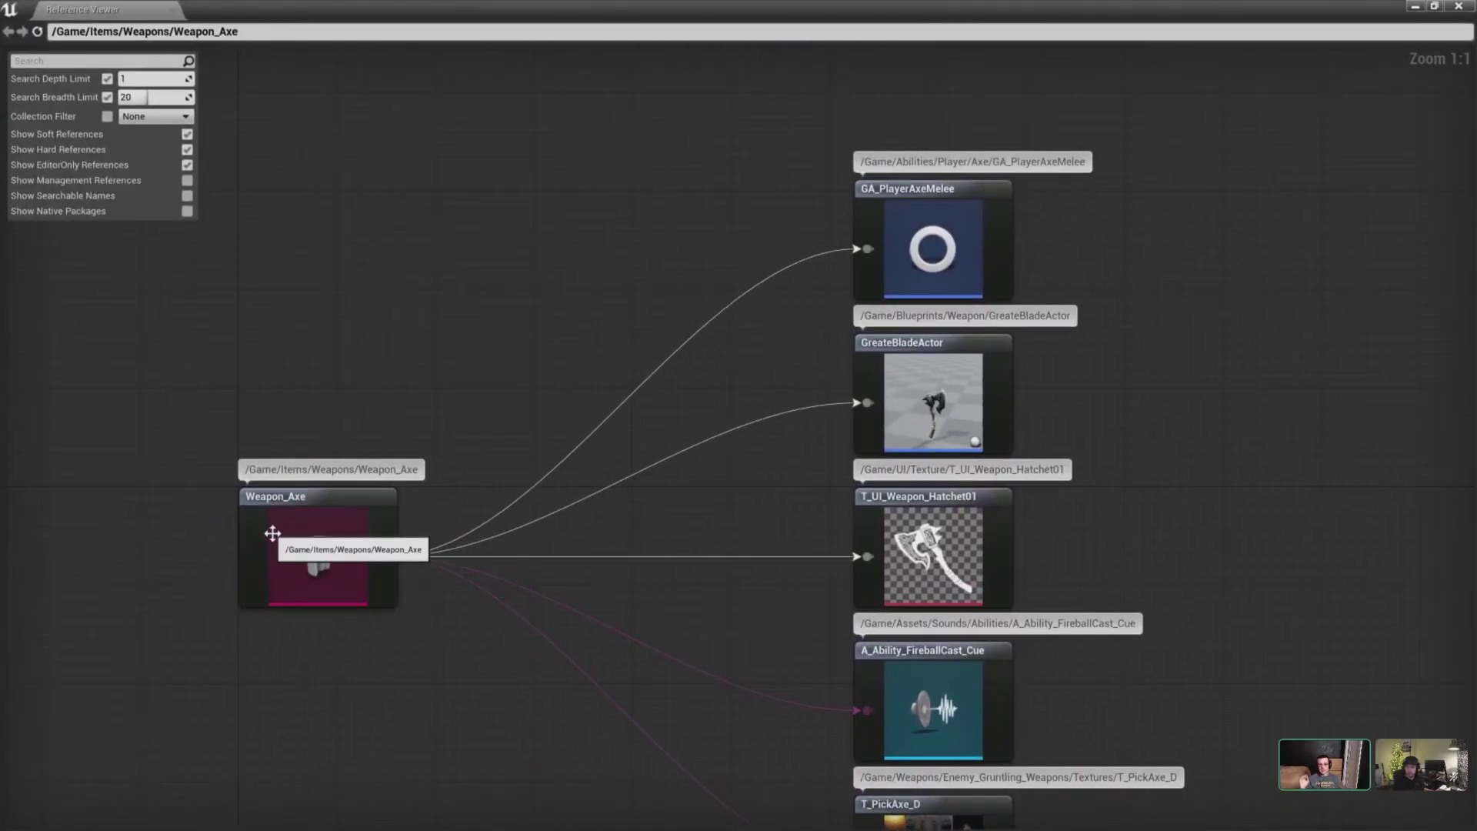
- Compare Weapon_Axe's references with soft references hidden and shown, leaving soft references enabled
left_click(294, 509)
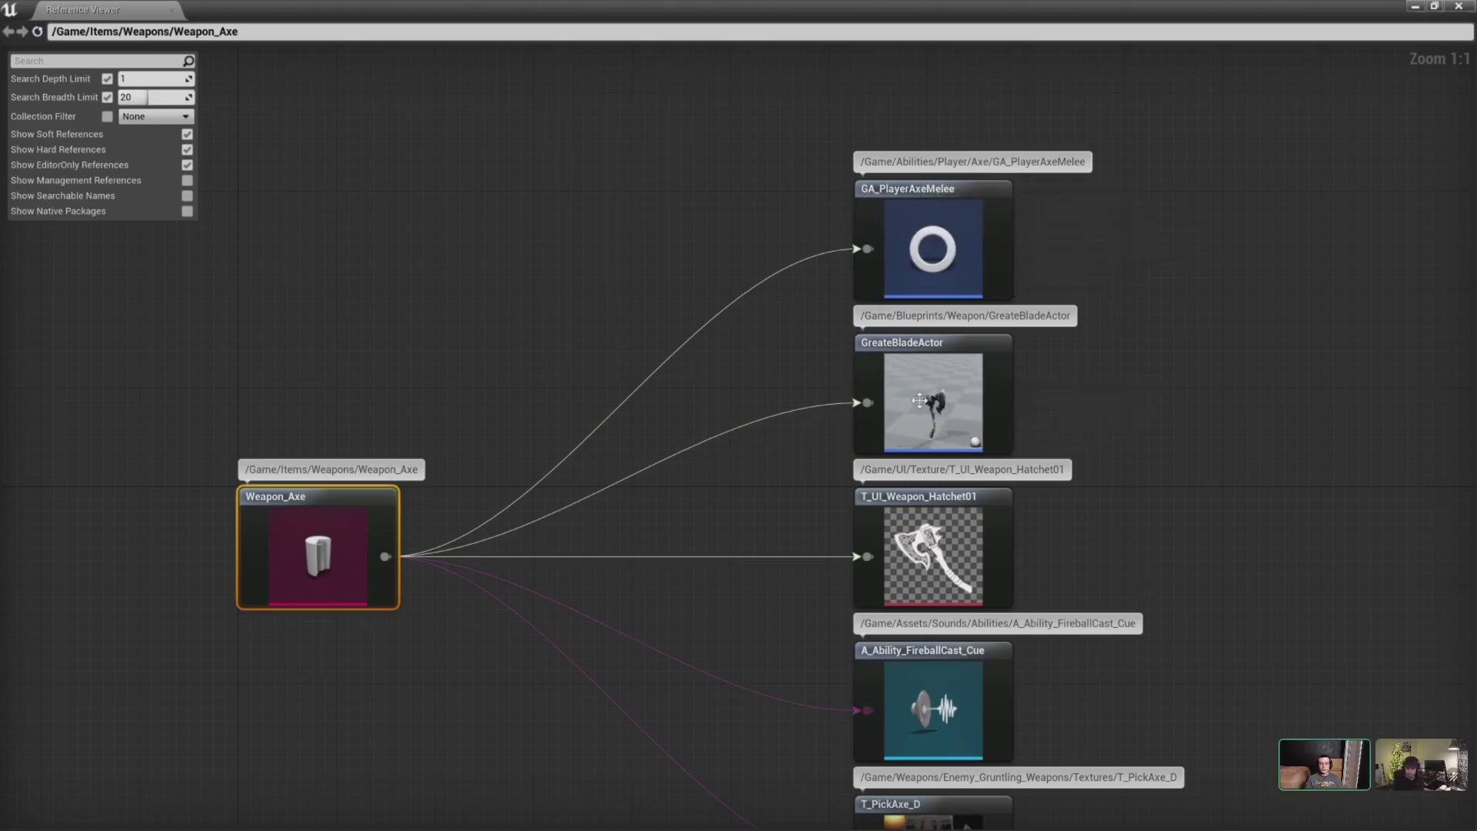
right_click_drag(1216, 600, 1194, 660)
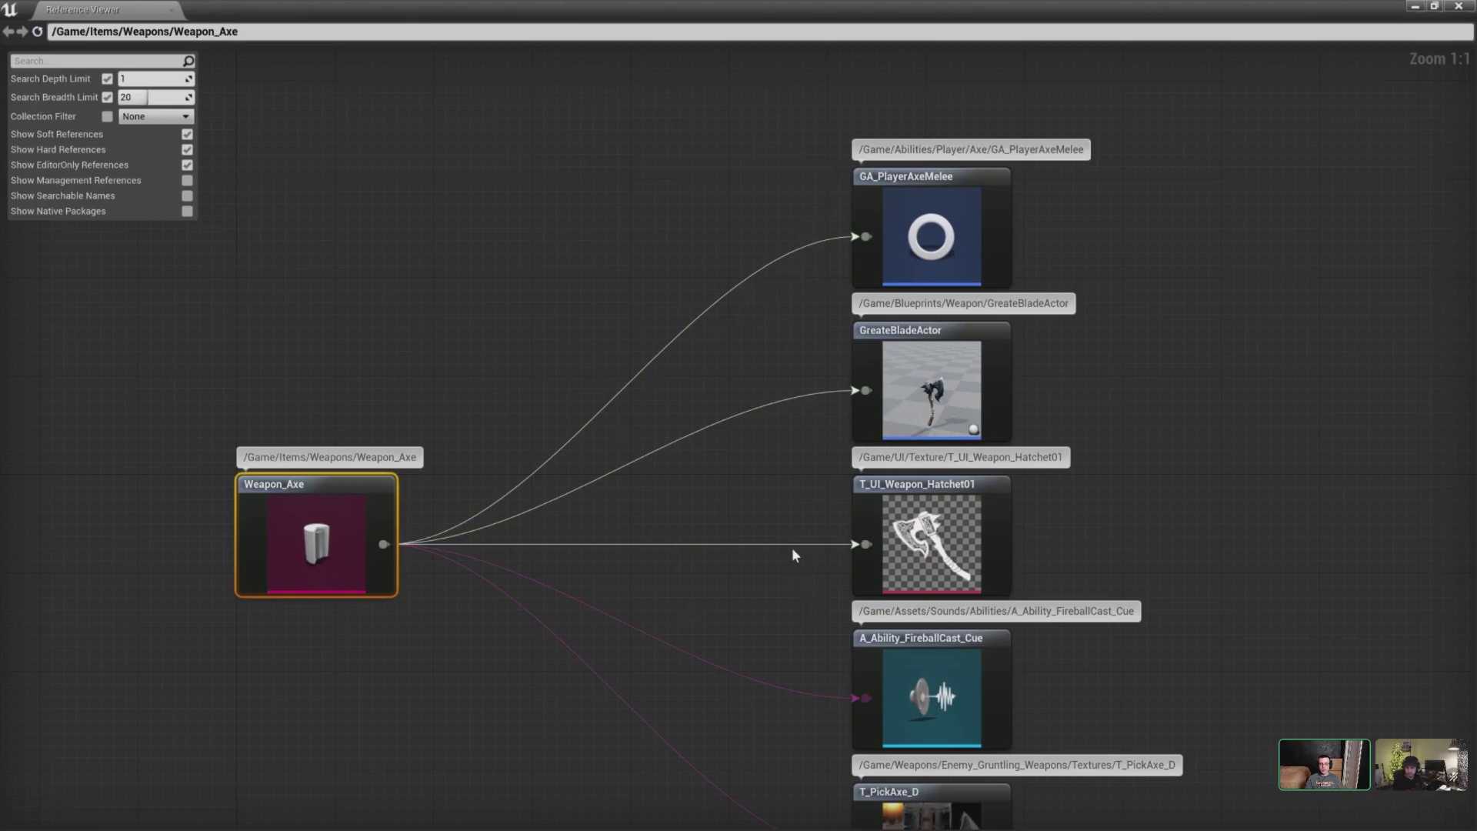
left_click(187, 135)
left_click(187, 135)
left_click(186, 134)
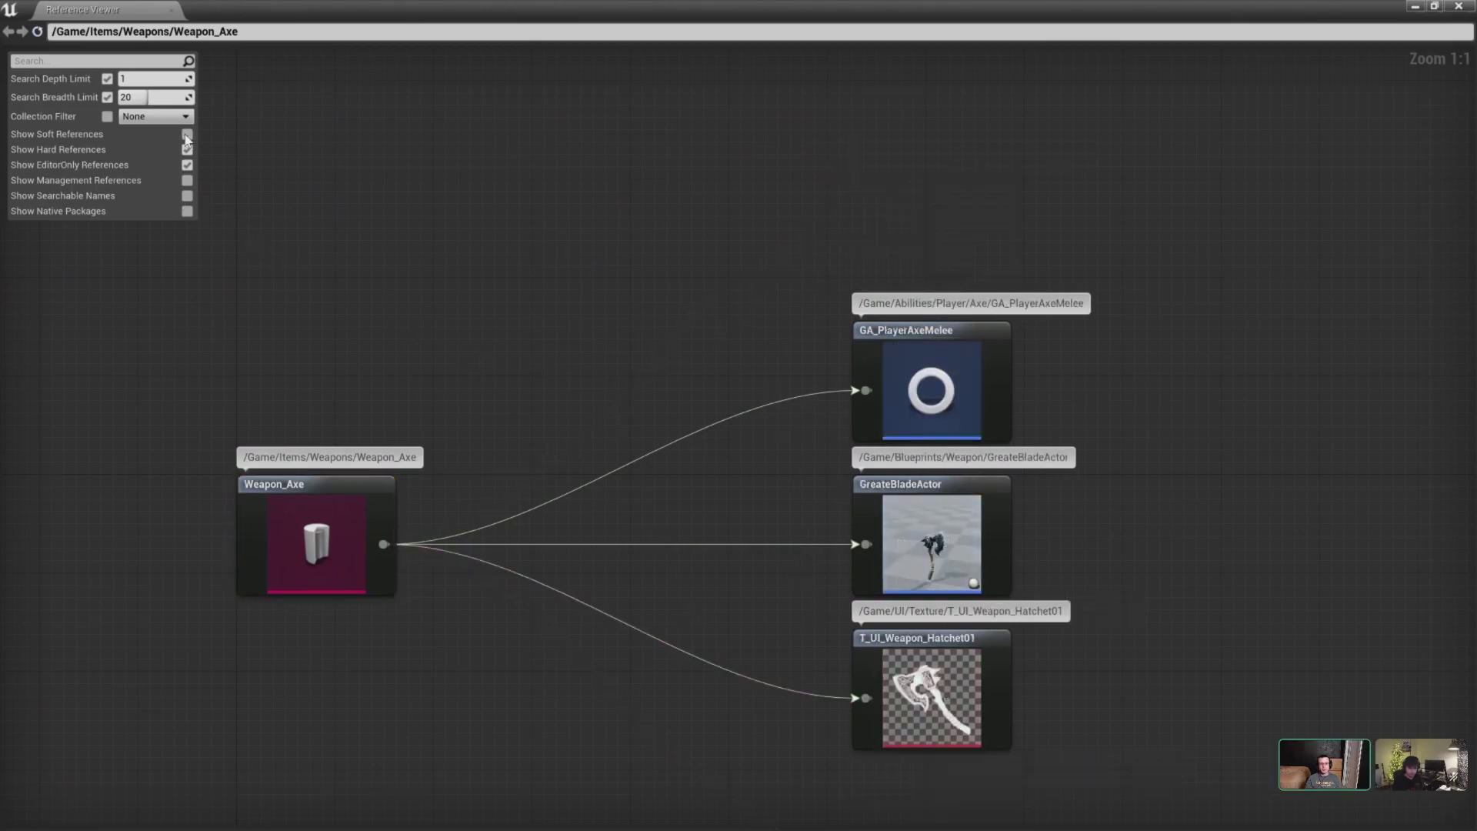
left_click(187, 134)
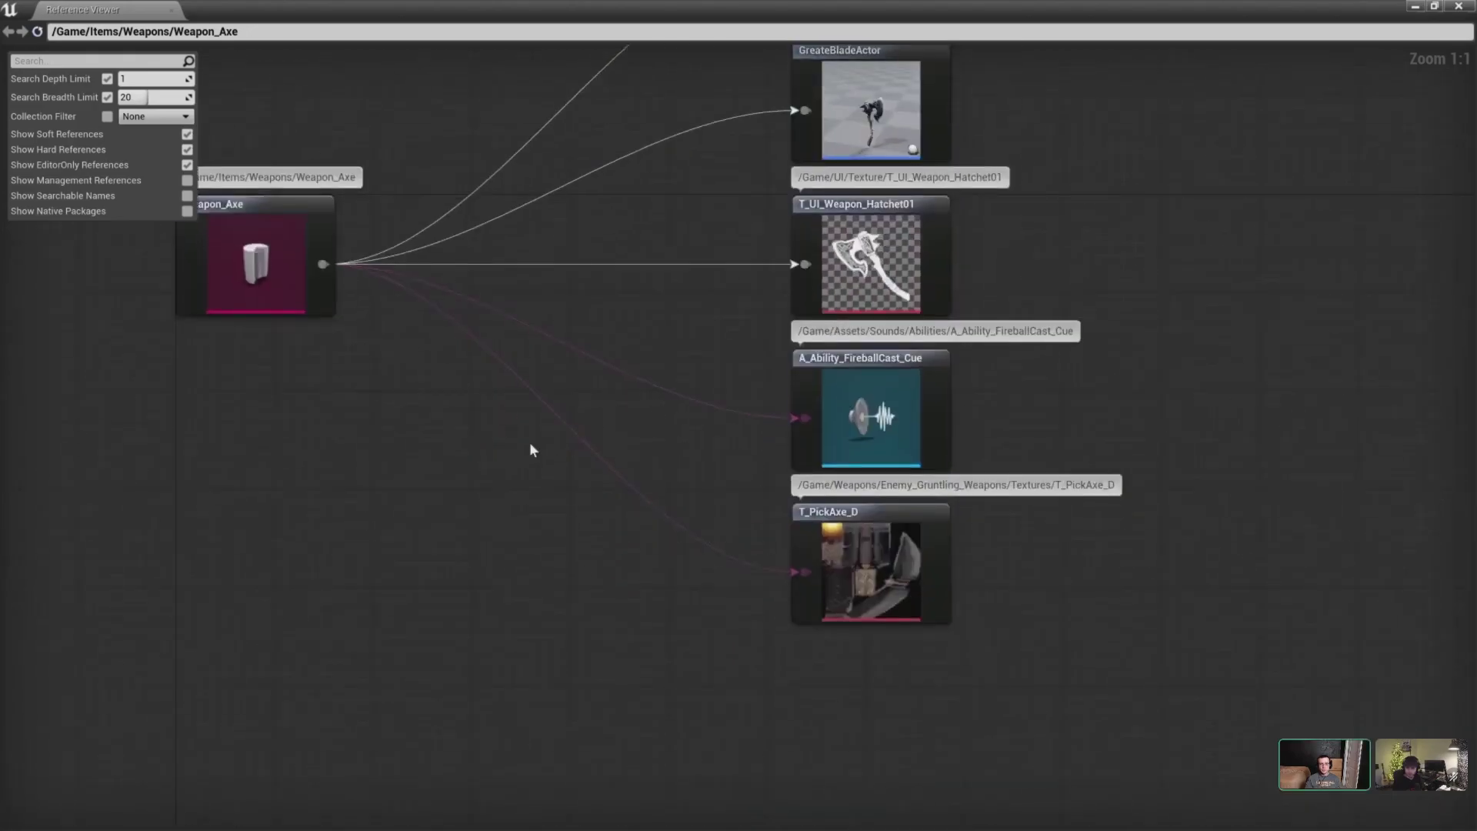
right_click_drag(808, 452, 838, 571)
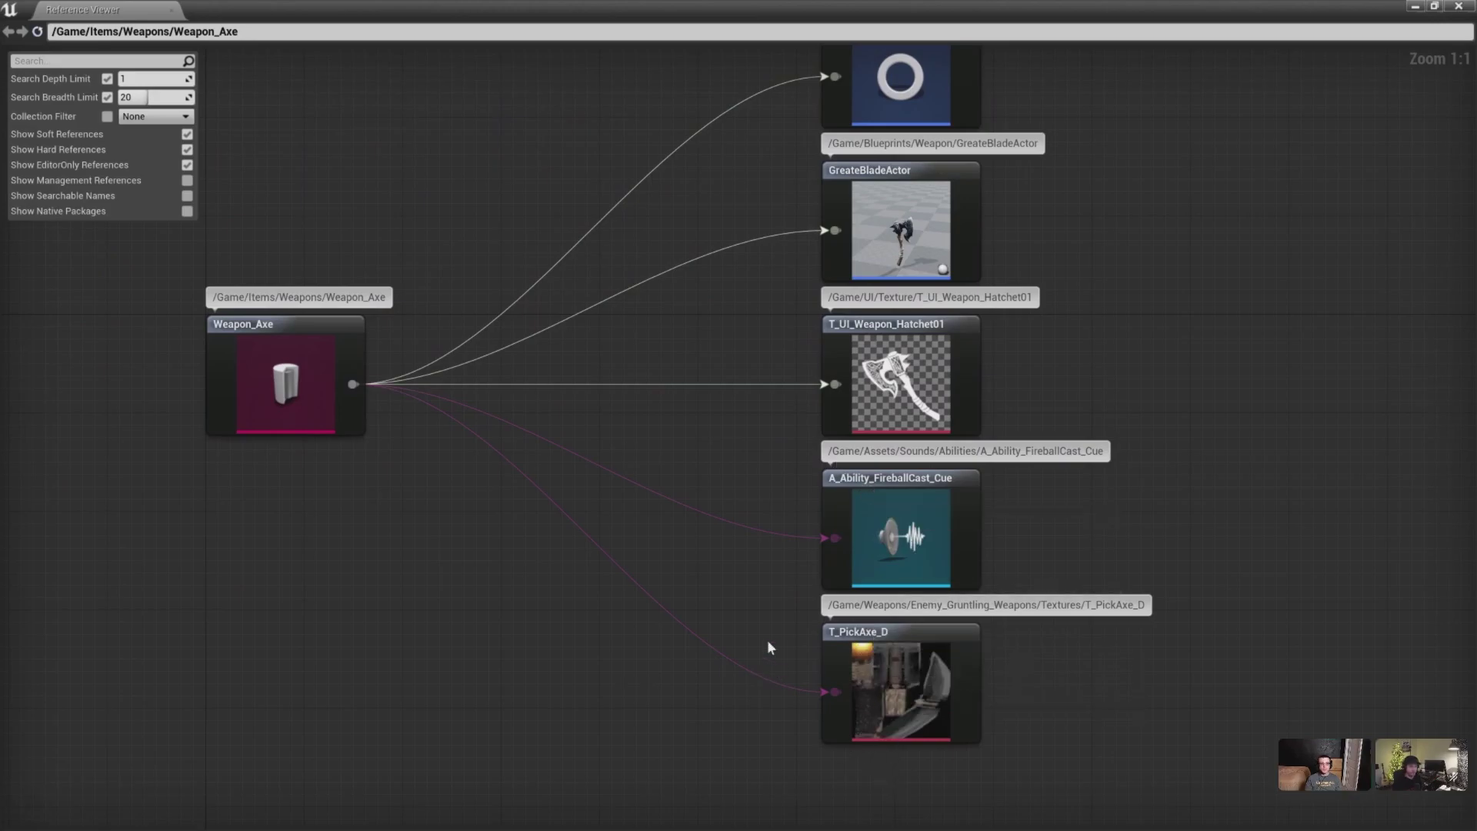
- Enable management references in the graph and examine the link between the Weapon:Weapon_Axe primary asset and the Weapon_Axe package
left_click(186, 180)
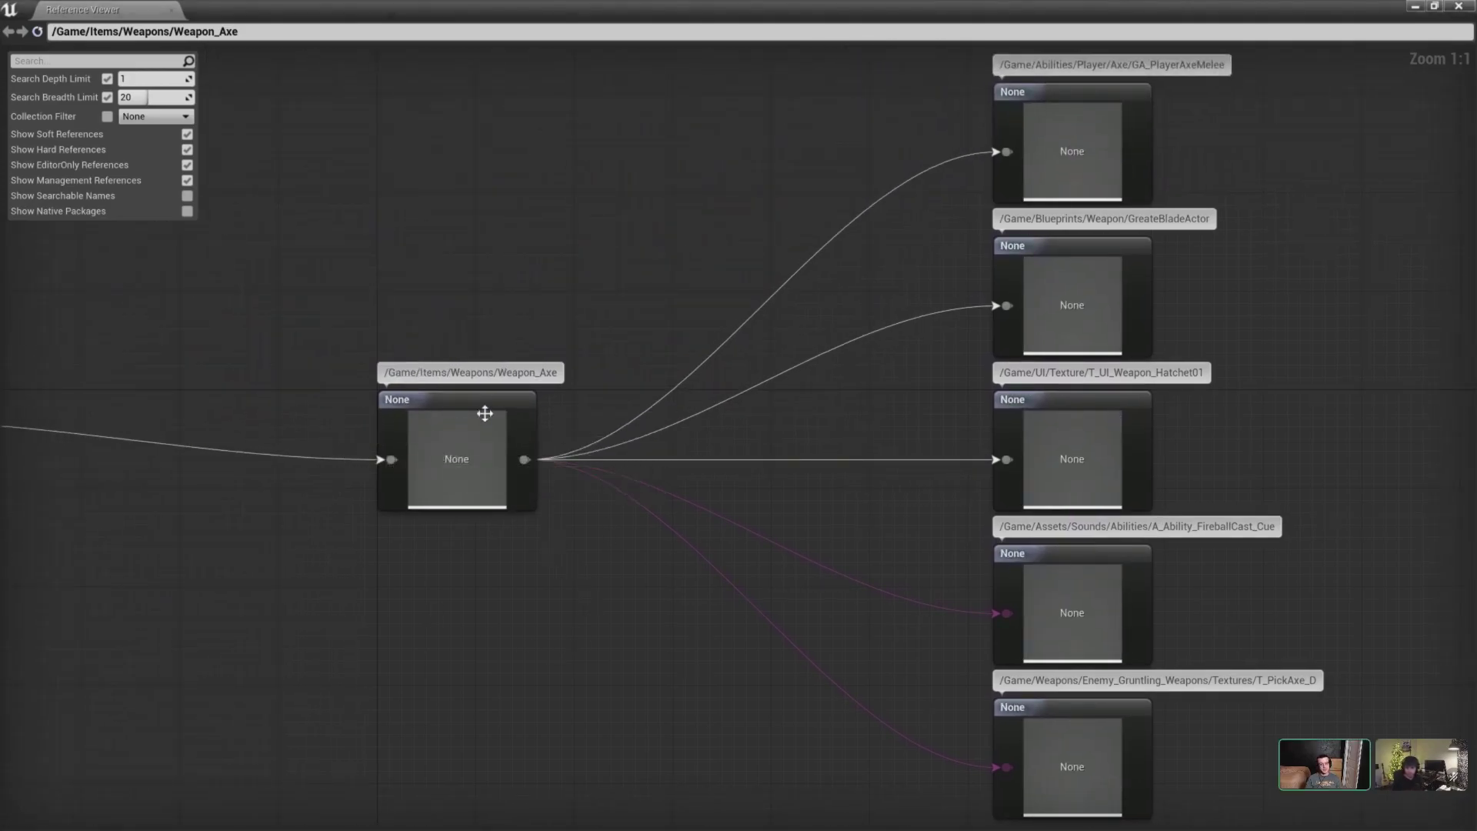
right_click_drag(742, 273, 692, 762)
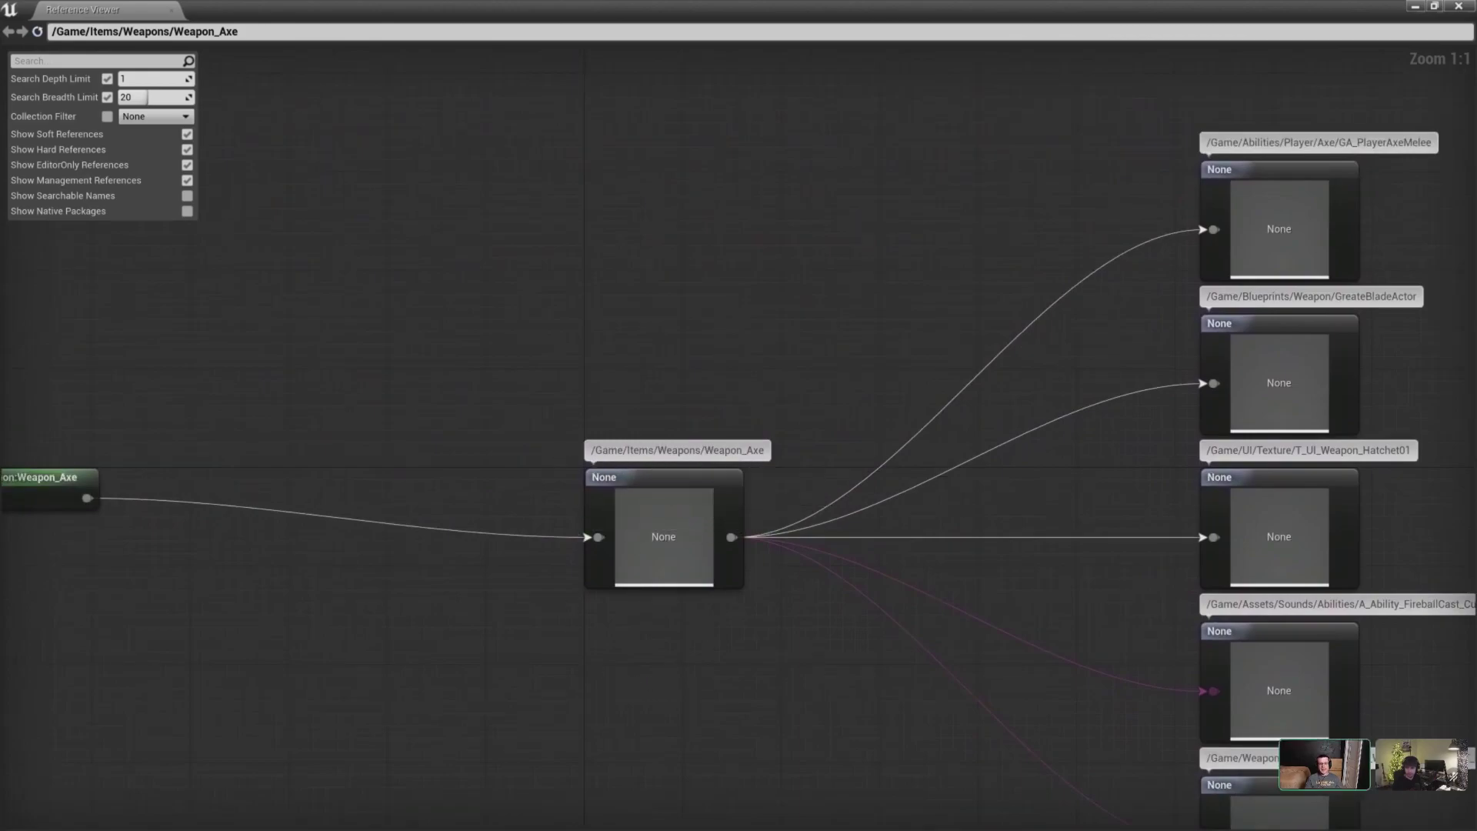
right_click_drag(297, 699, 736, 637)
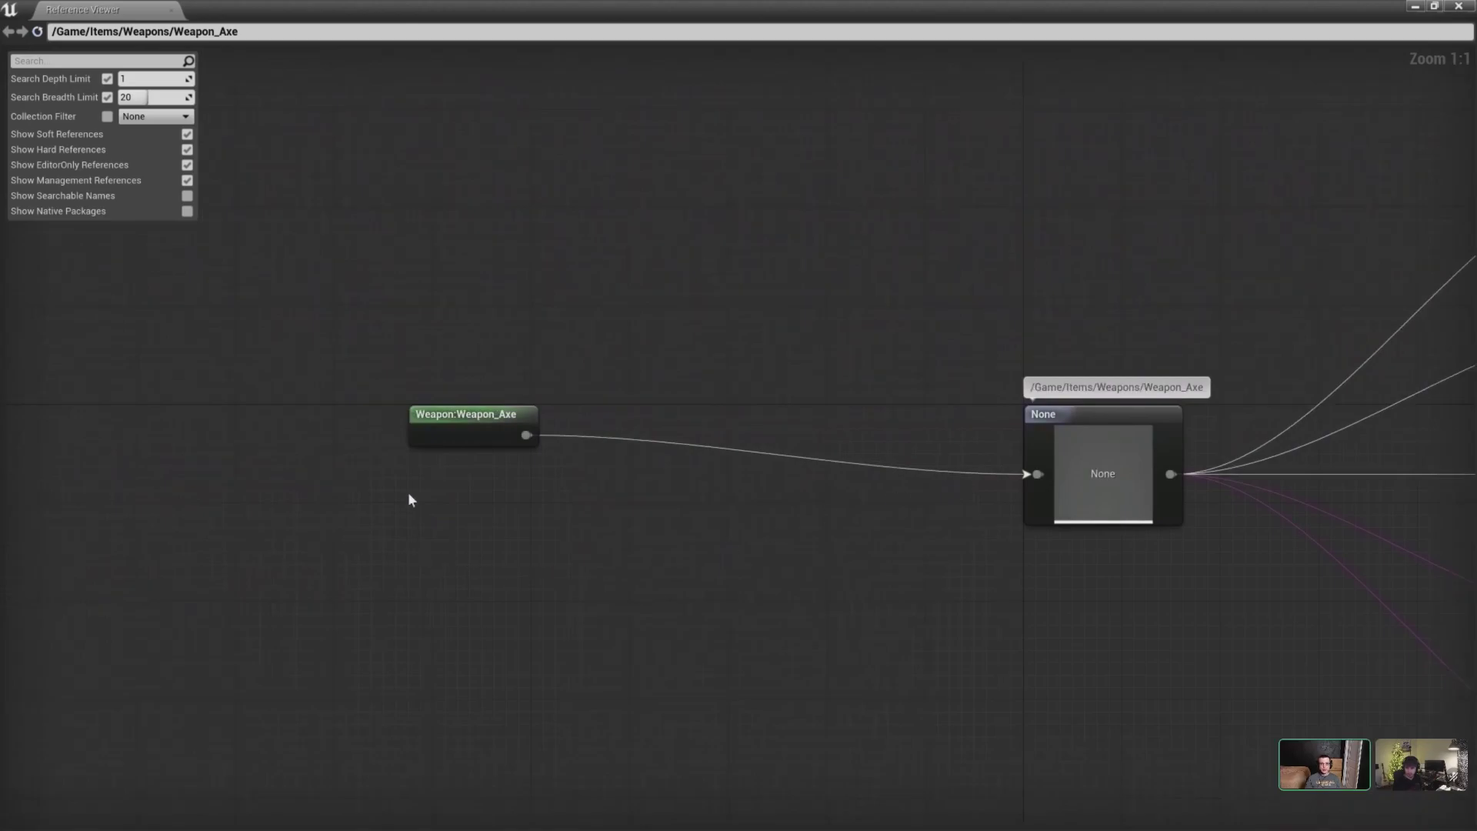
left_click(467, 429)
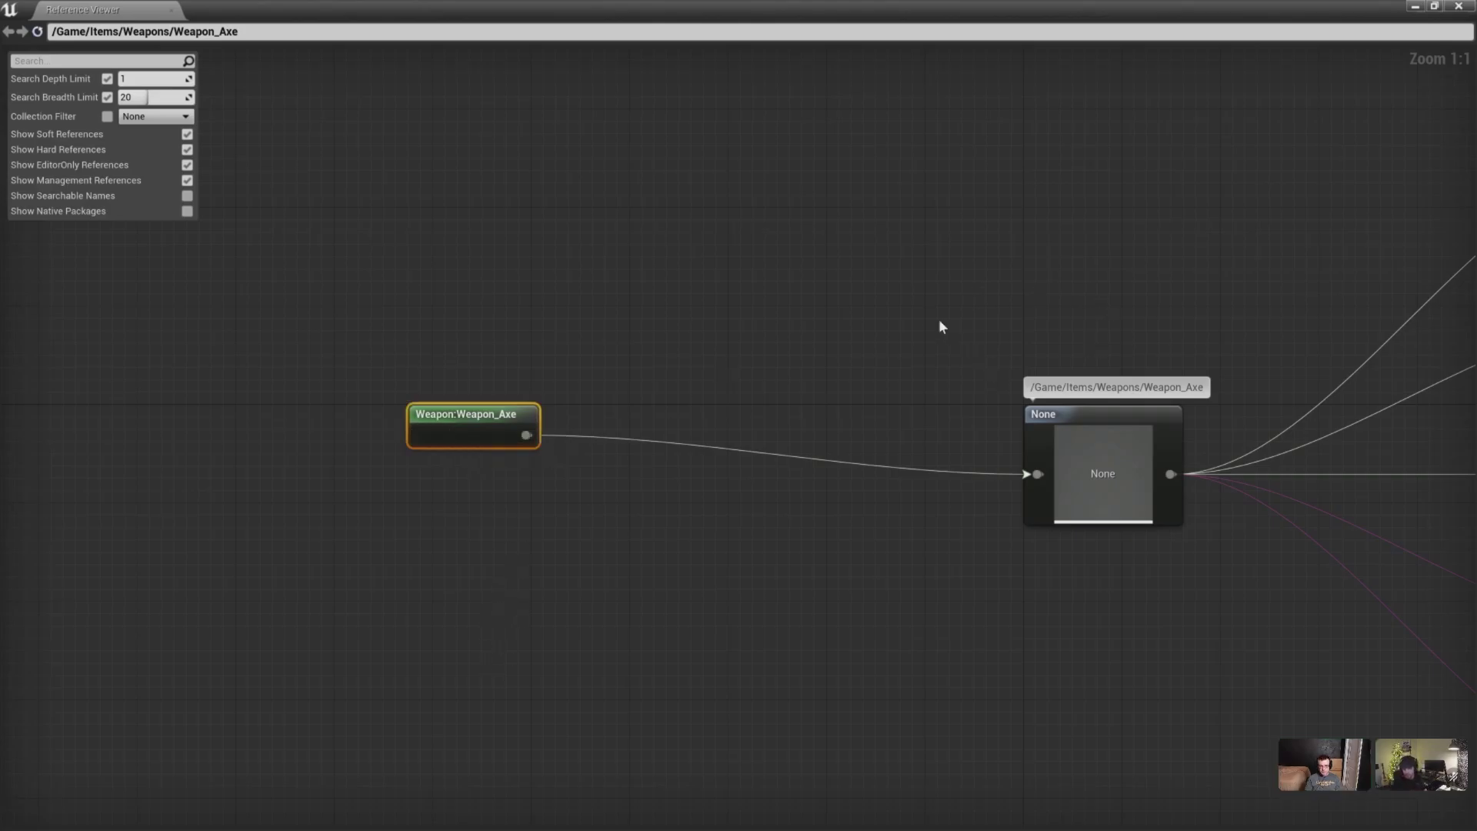
right_click_drag(941, 323, 736, 344)
left_click(896, 450)
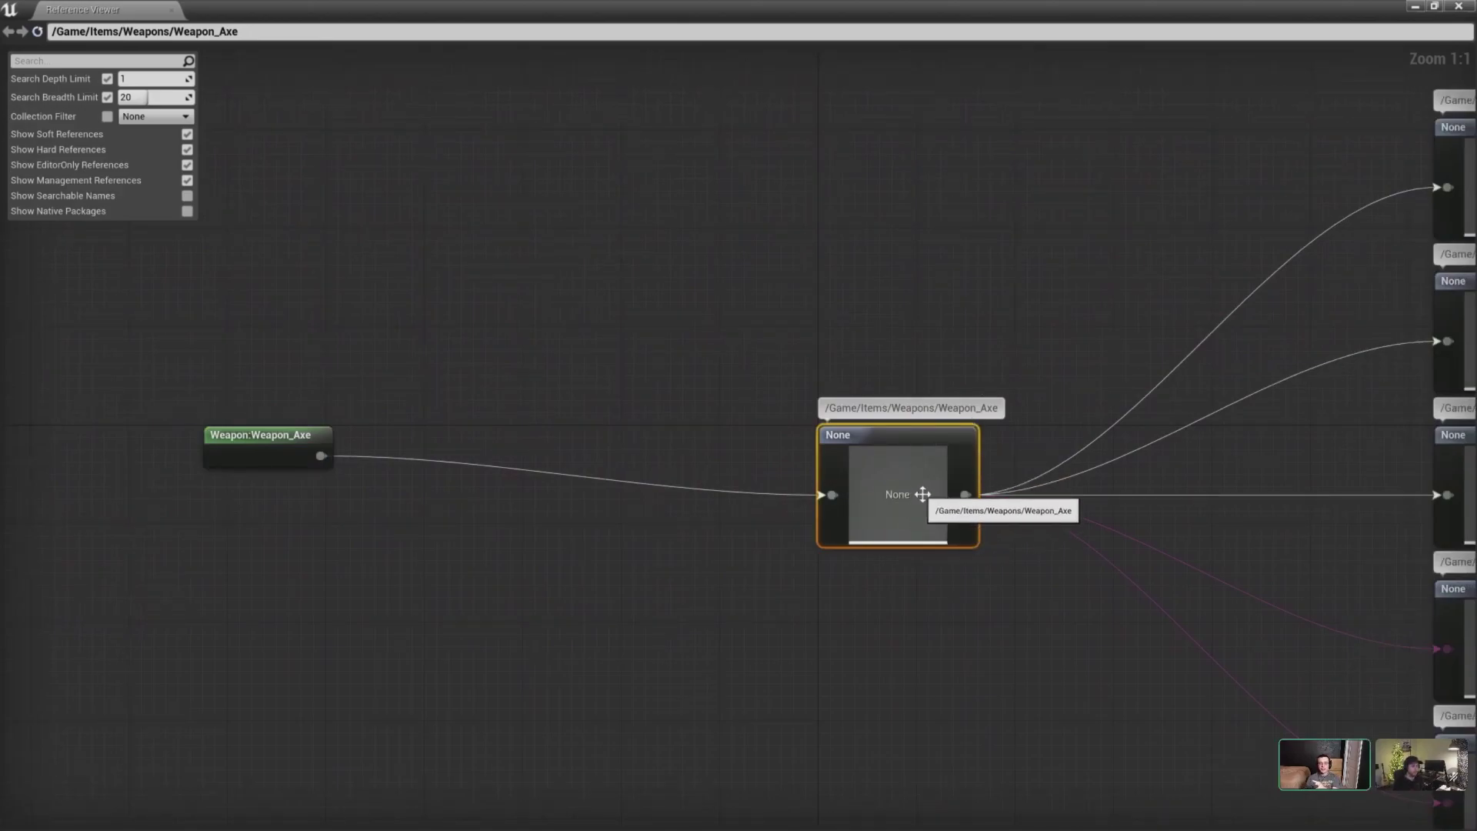
left_click(258, 454)
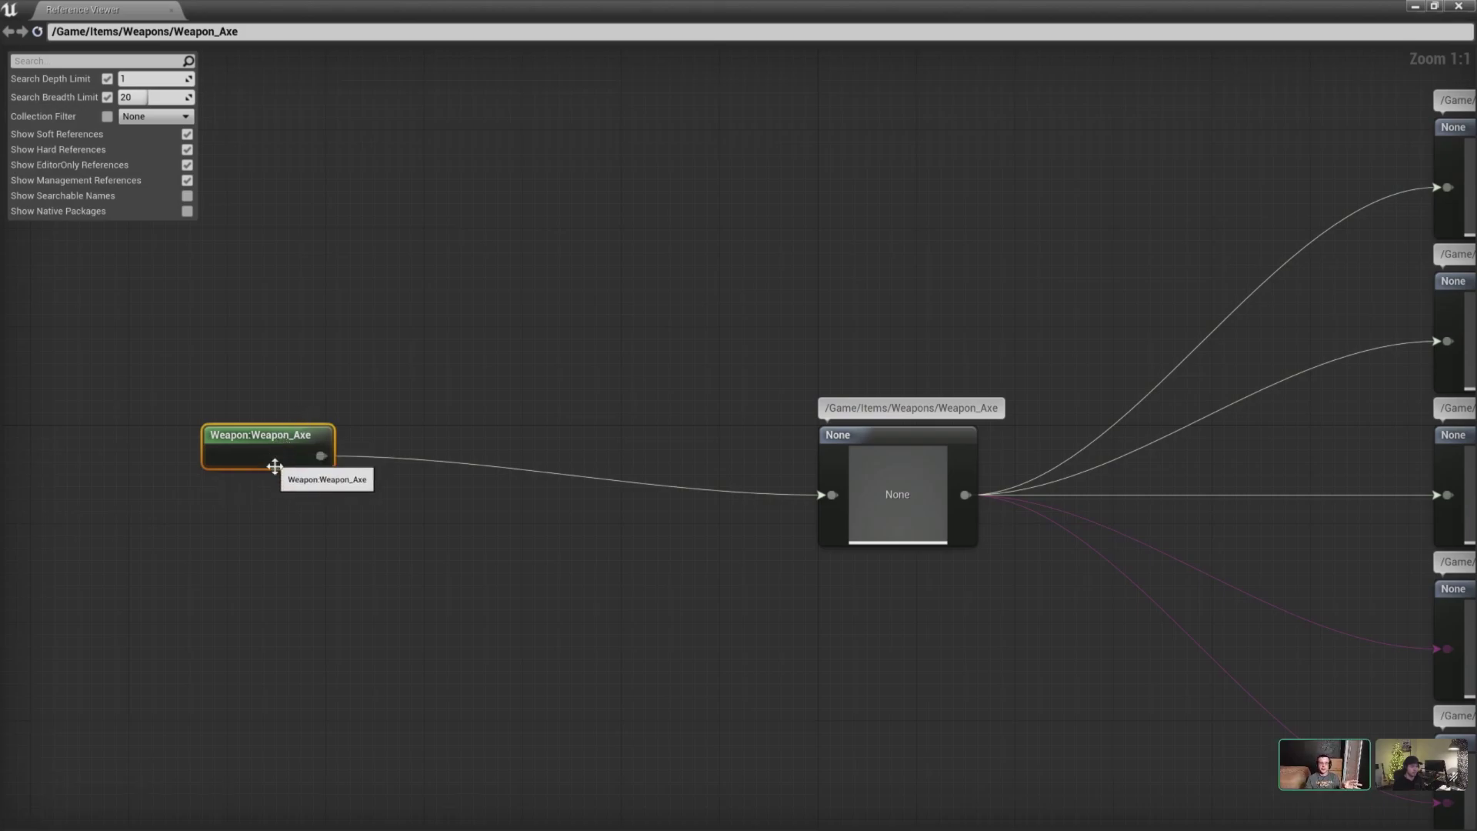
right_click_drag(252, 578, 589, 602)
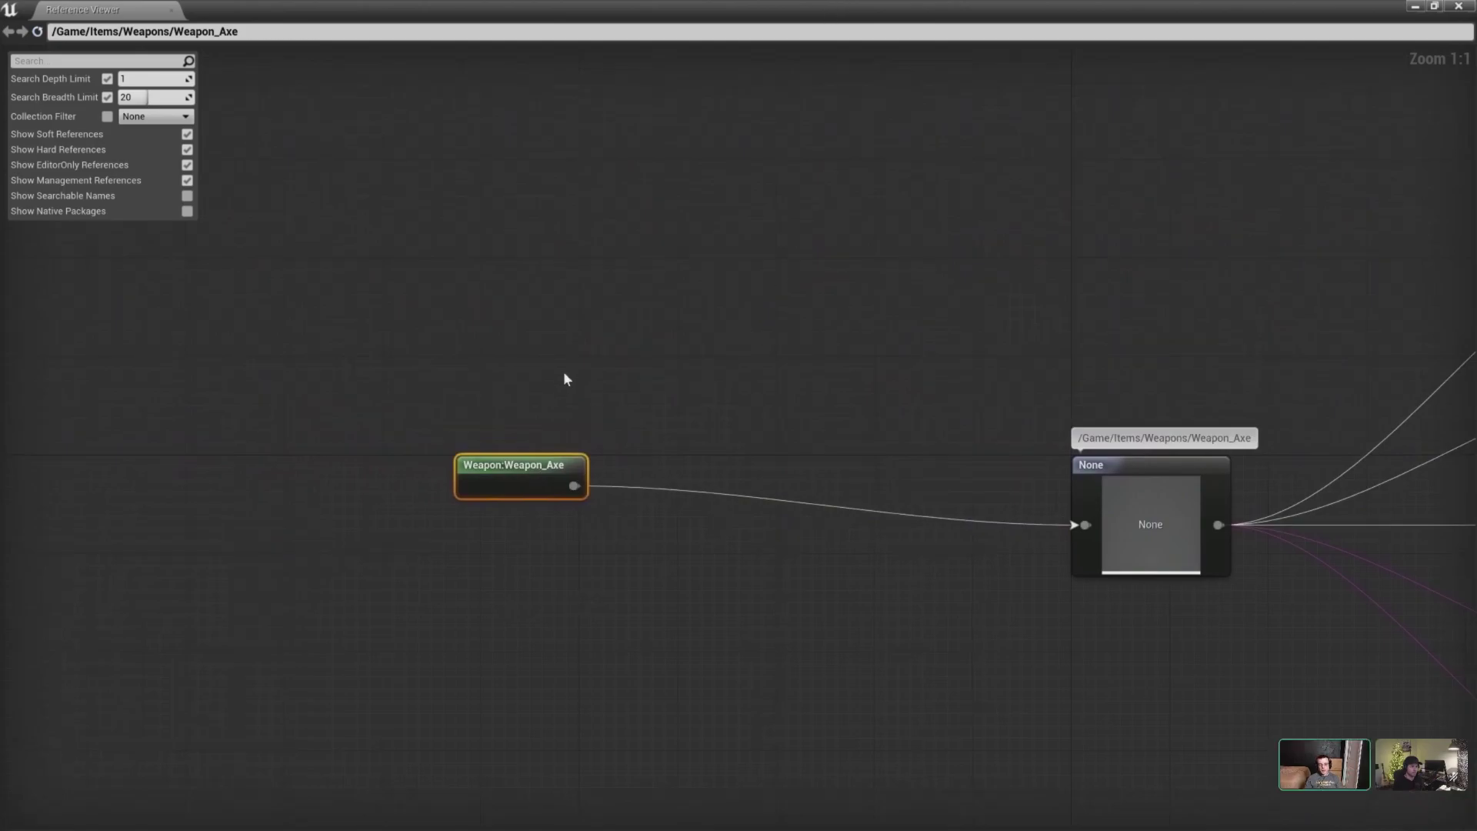
- Recenter the graph on Weapon:Weapon_Axe, examine its PackageChunk:Chunk_2 link and managed assets, and close the Reference Viewer
right_click_drag(579, 388, 800, 389)
double_click(738, 462)
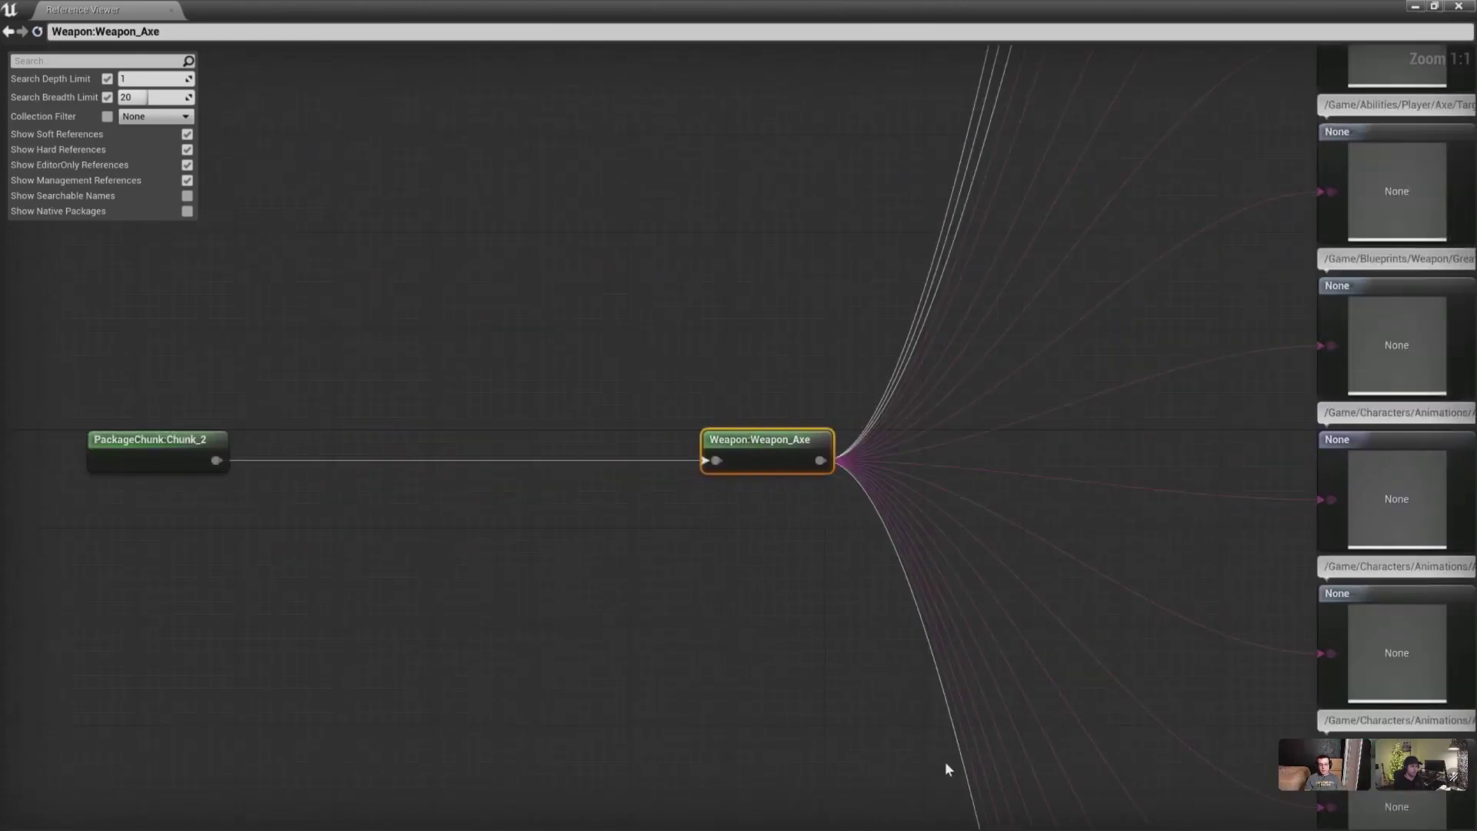
right_click_drag(496, 312, 652, 286)
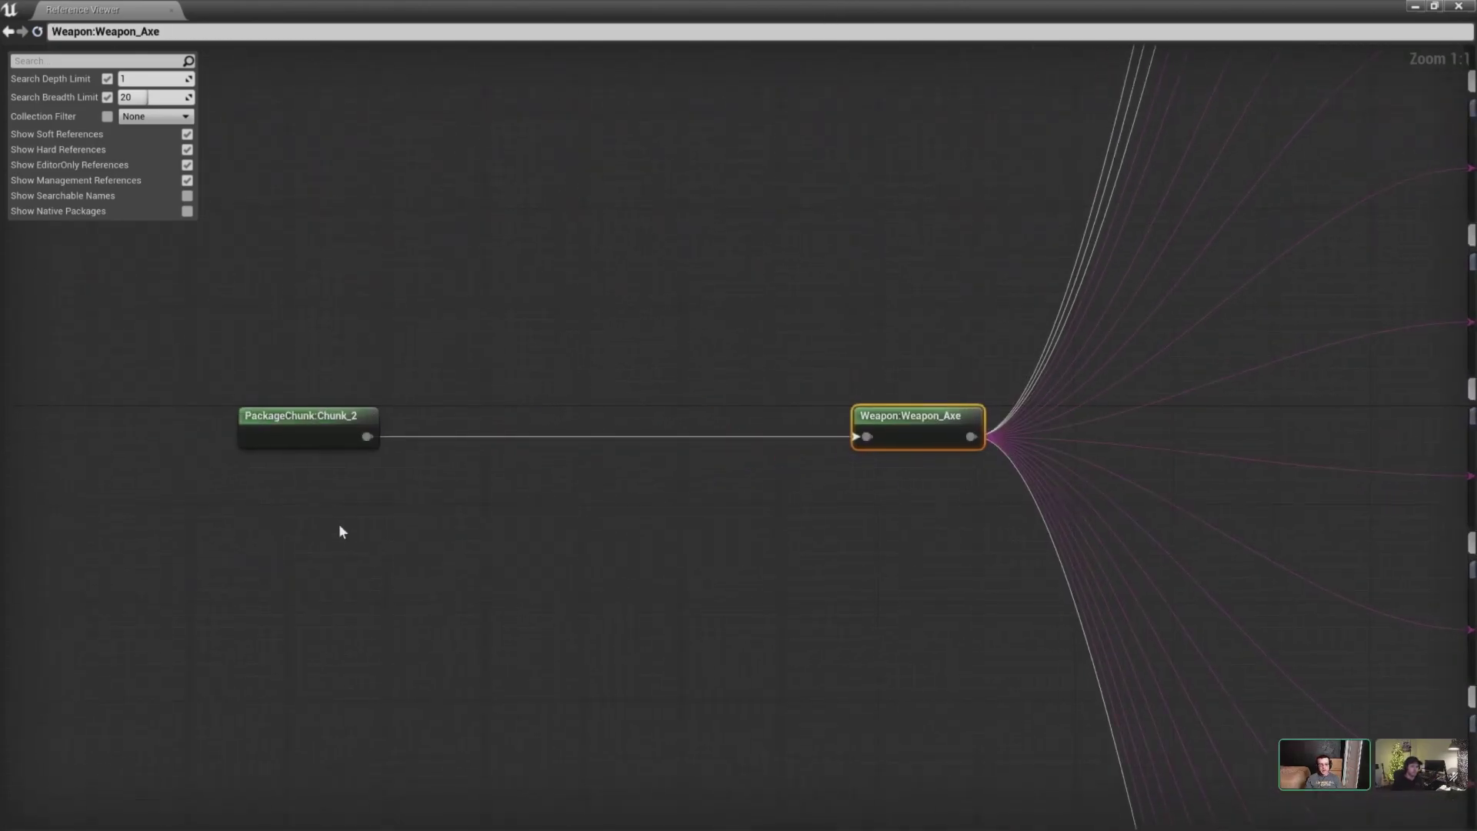
left_click(288, 429)
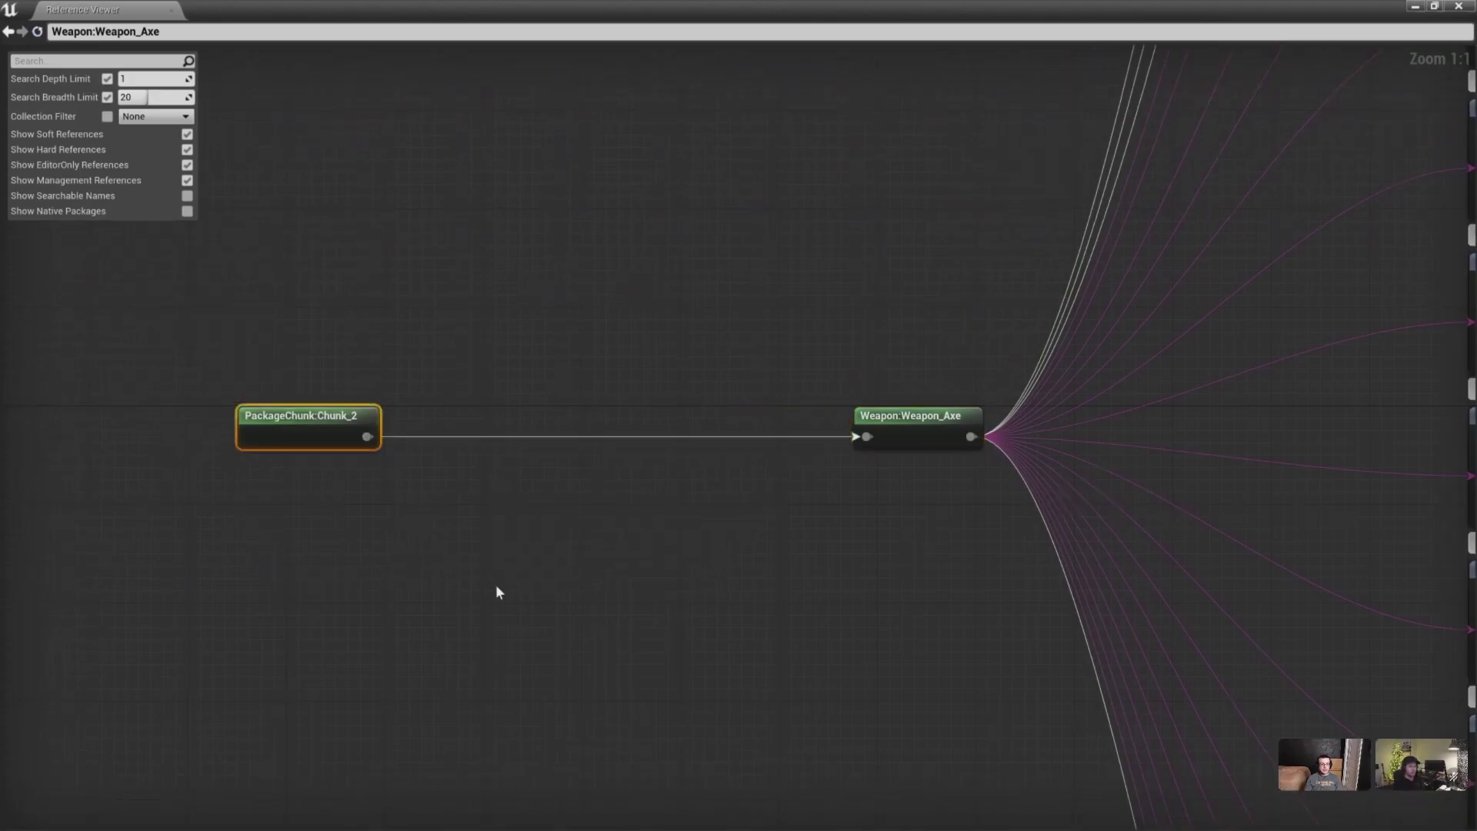
left_click(939, 428)
left_click(279, 432)
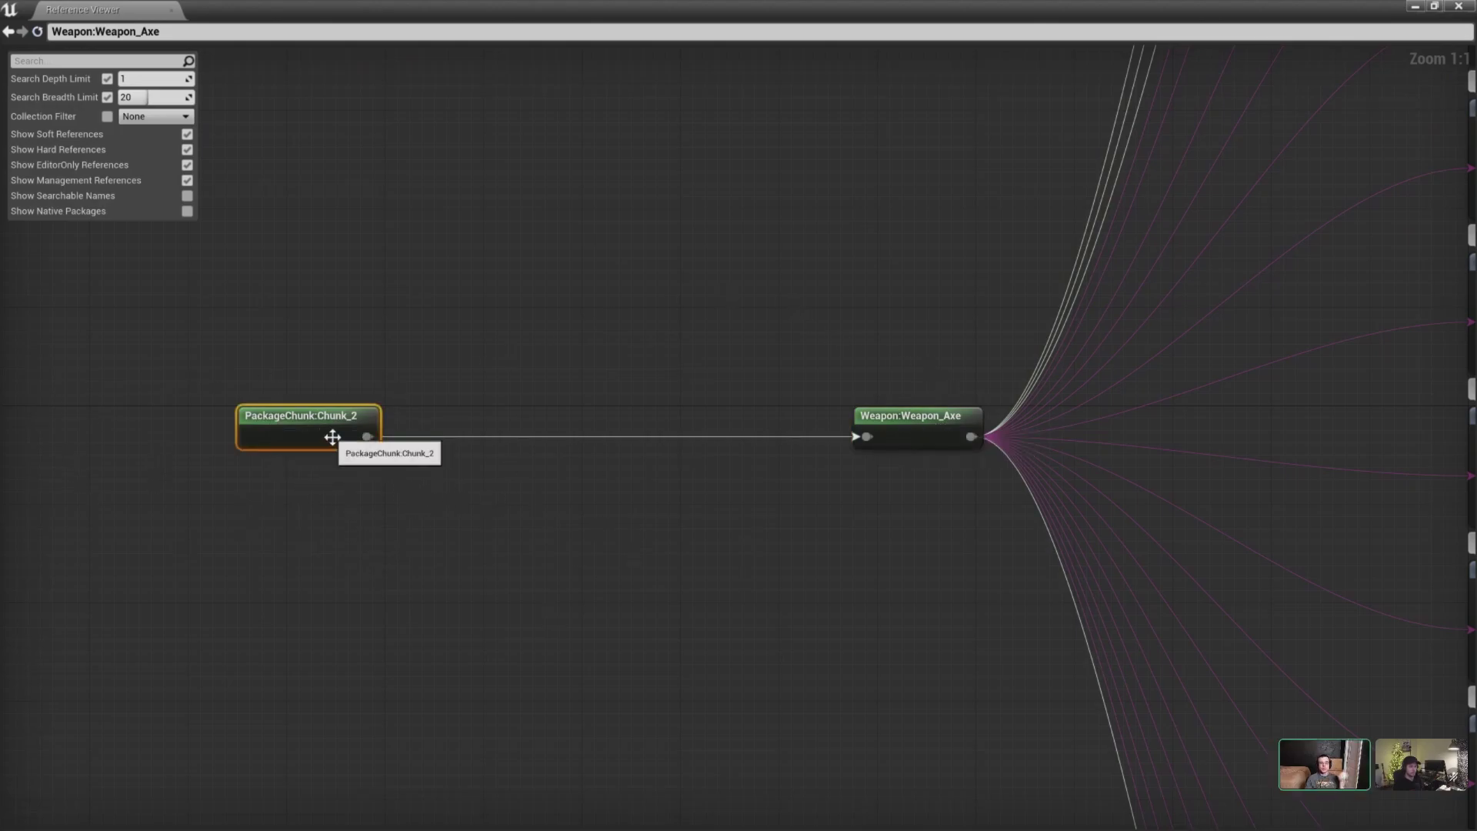
right_click_drag(809, 249, 636, 307)
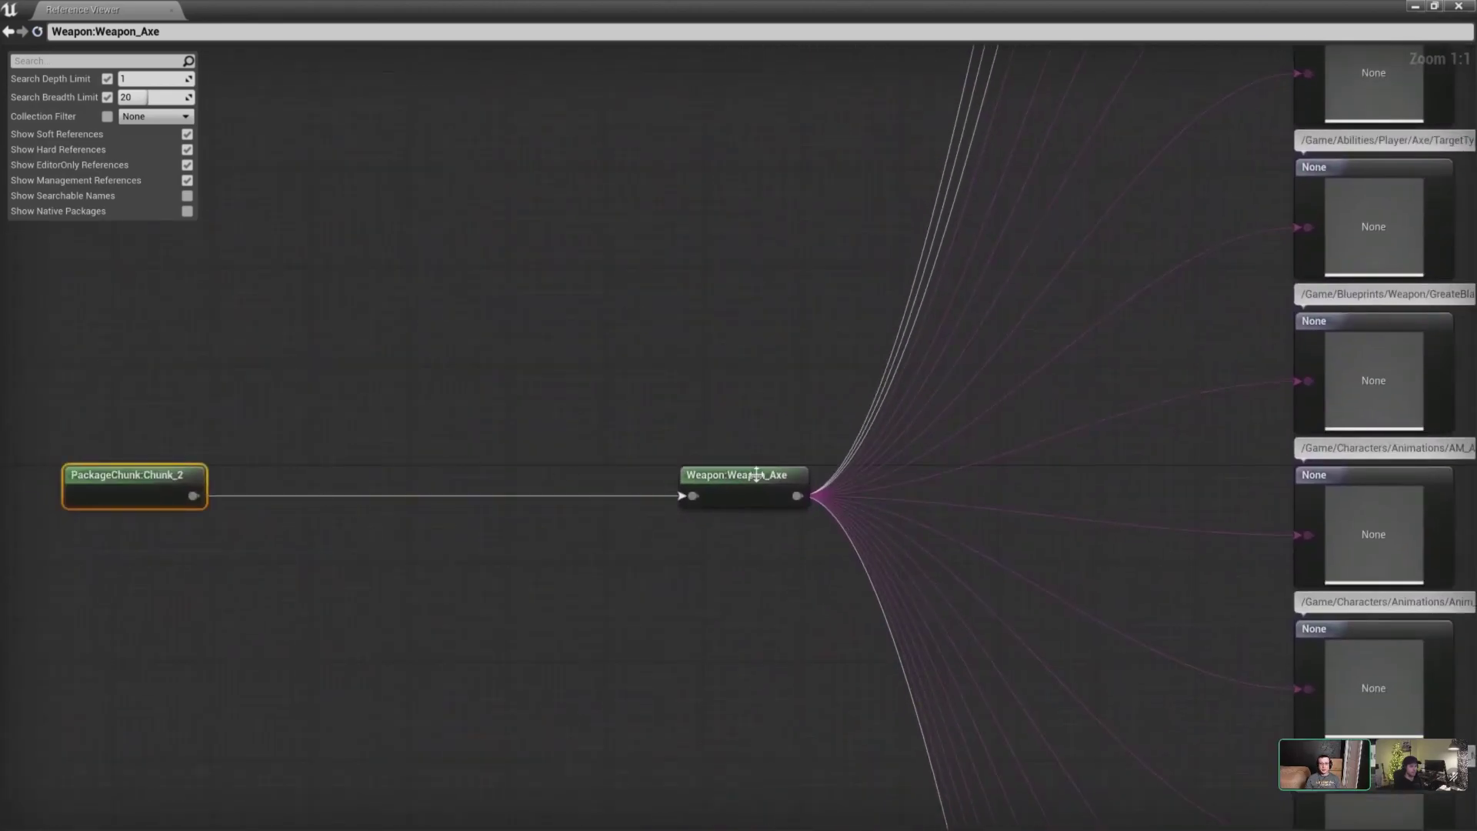
right_click_drag(1126, 285, 716, 442)
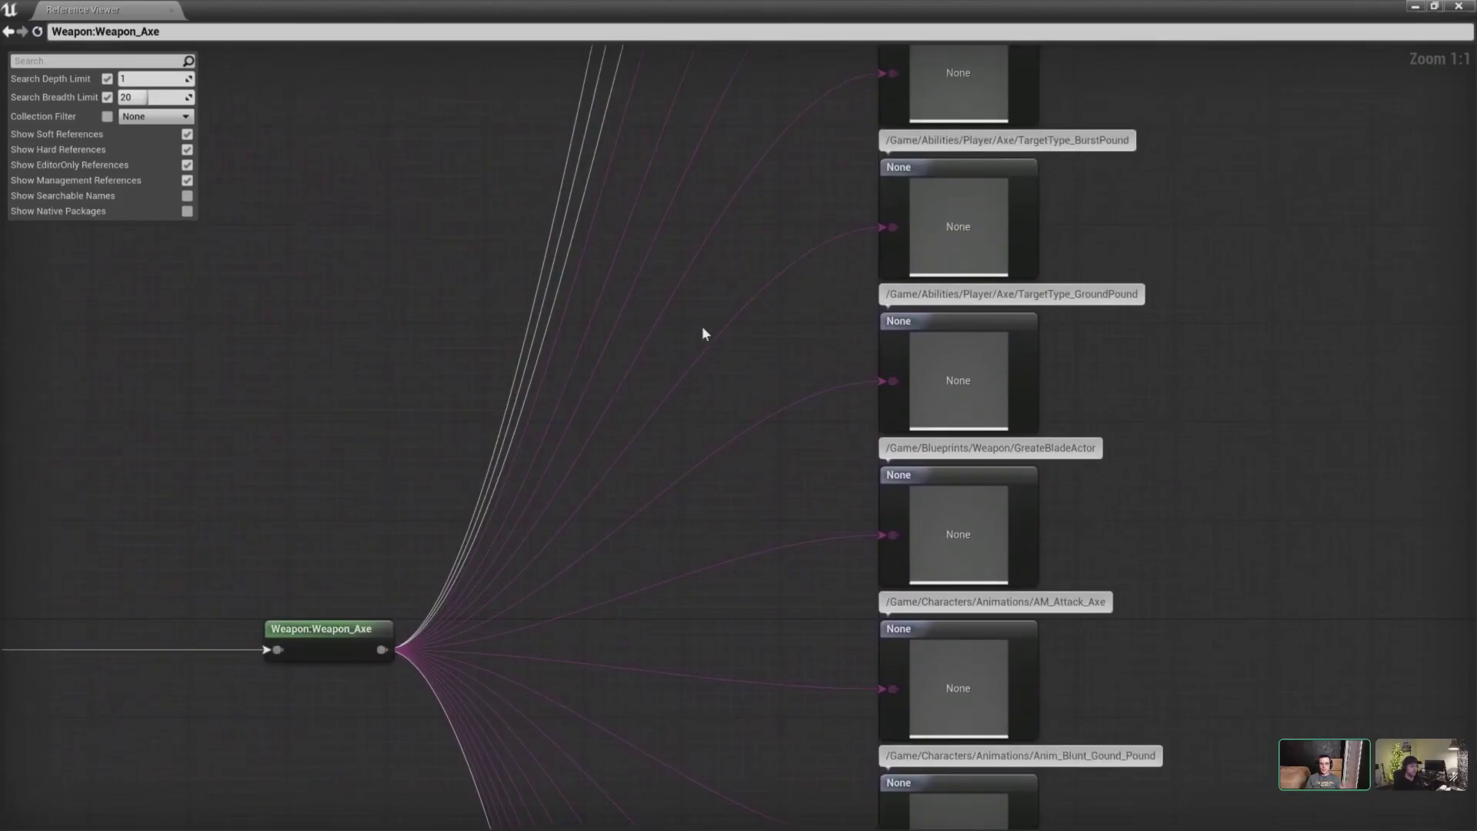
left_click(1458, 8)
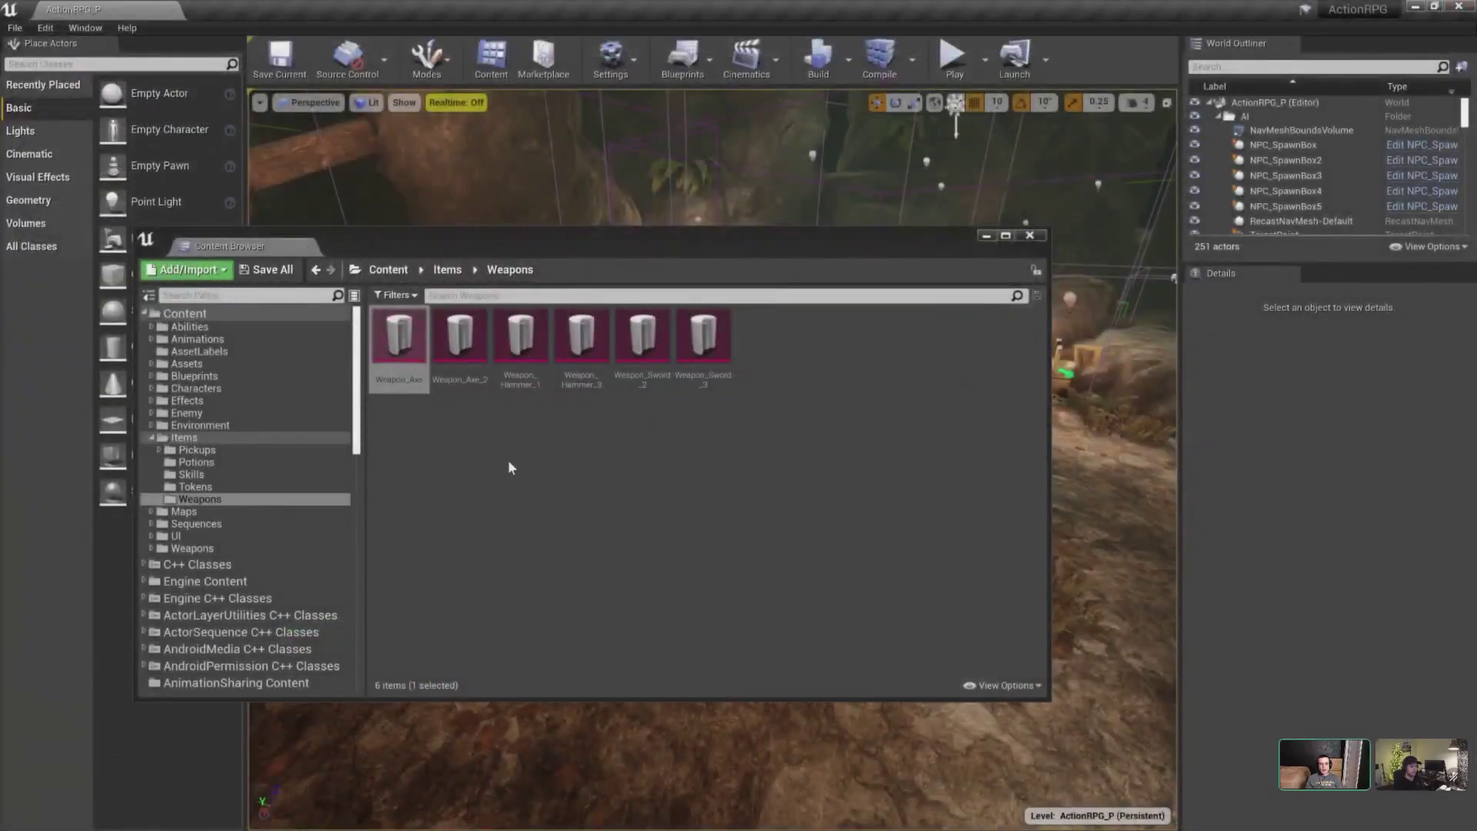
- Open the Asset Audit window and place it clear of the Content Browser's weapon assets
left_click(514, 466)
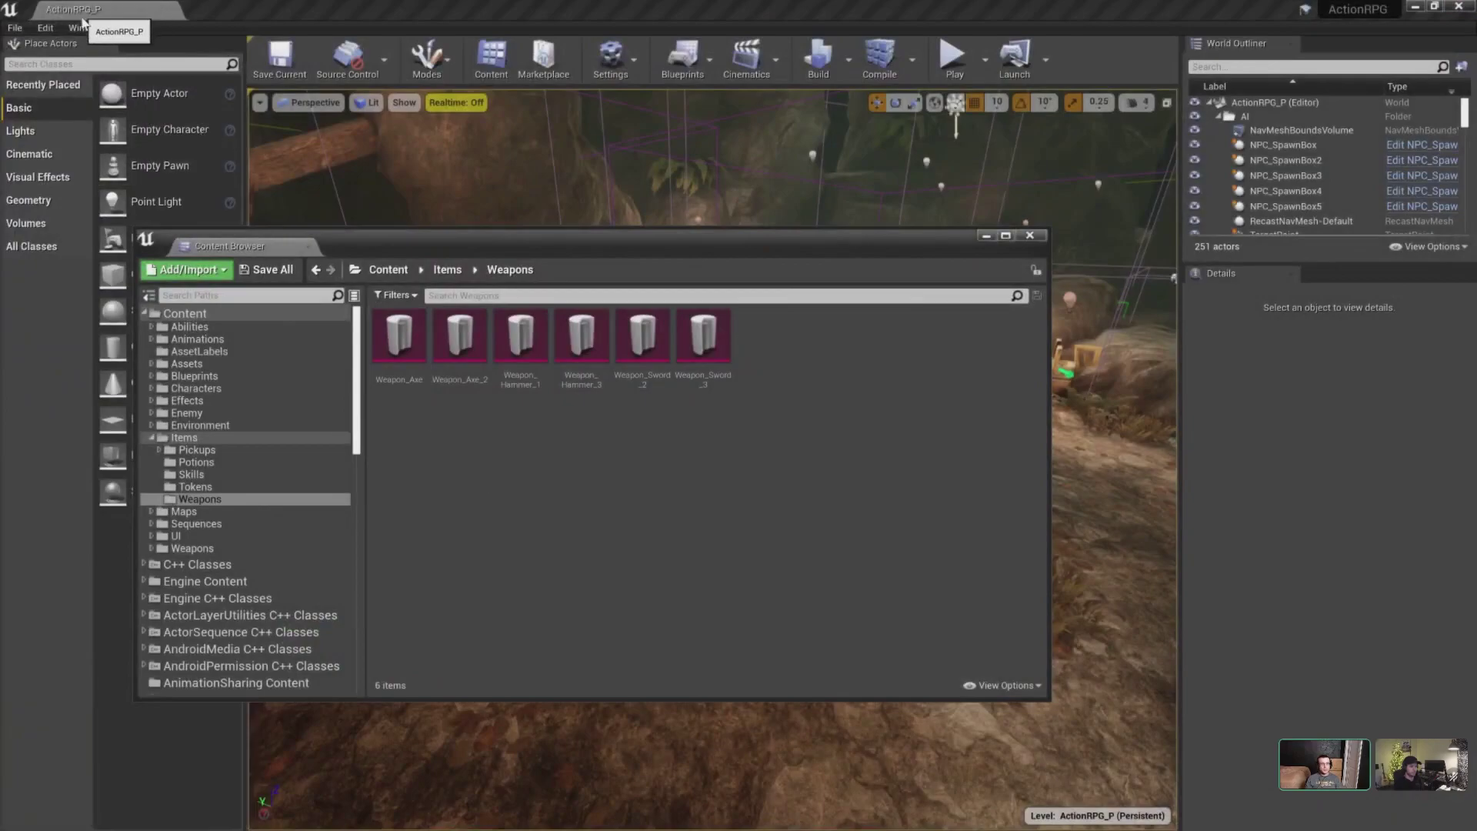
left_click(723, 337)
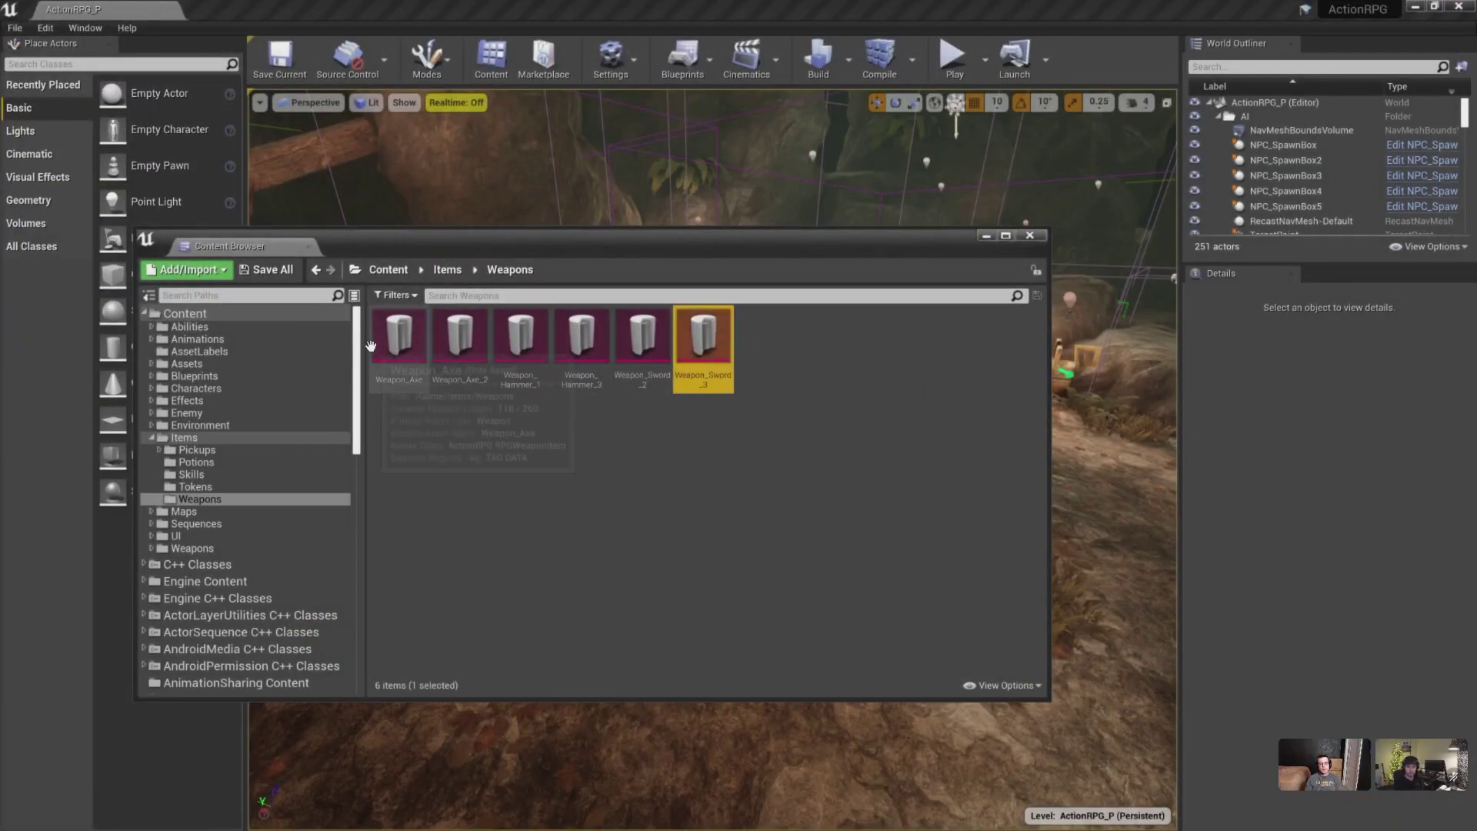
left_click(395, 328, "shift")
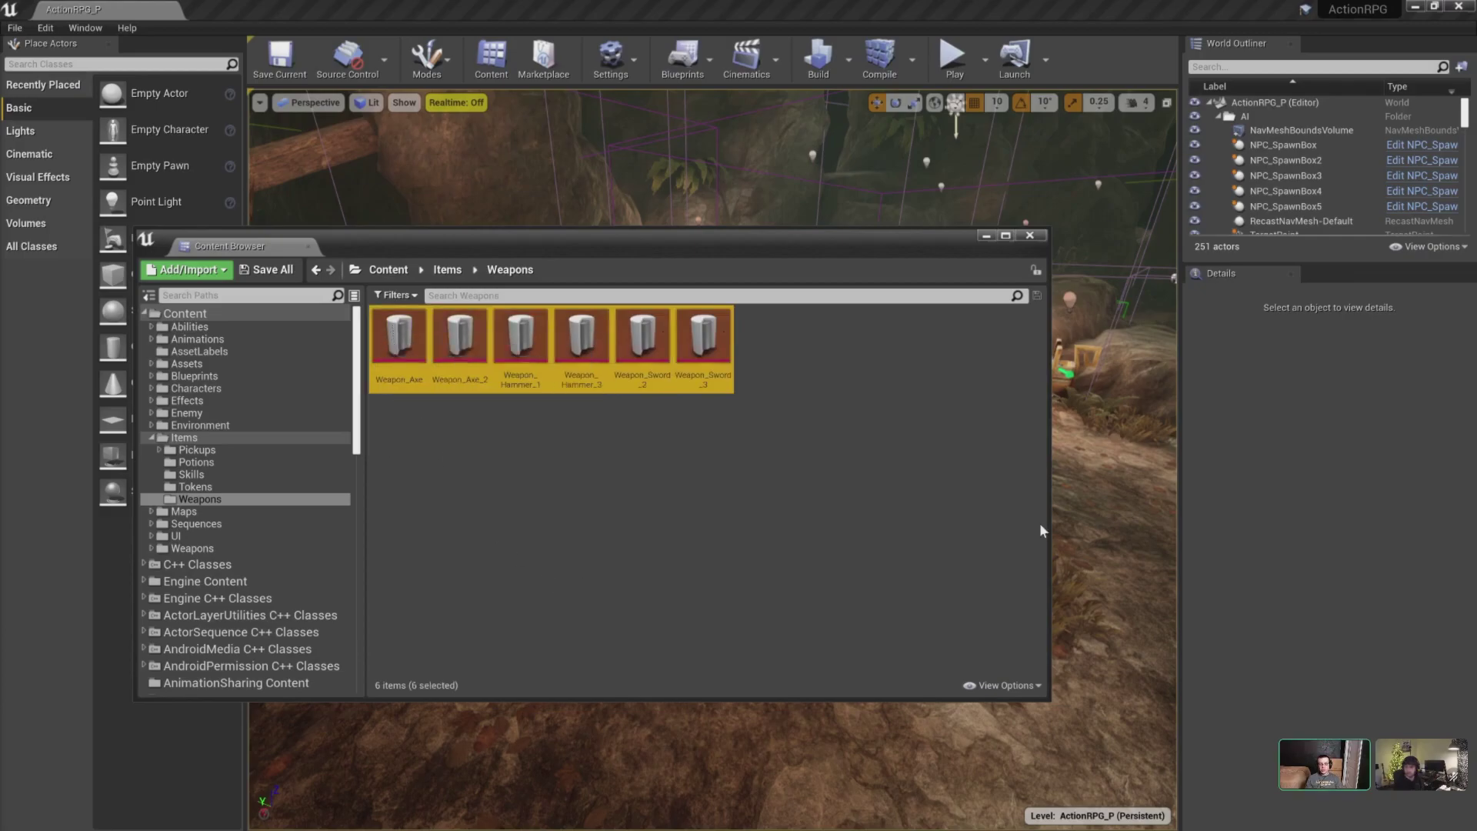
left_click(85, 28)
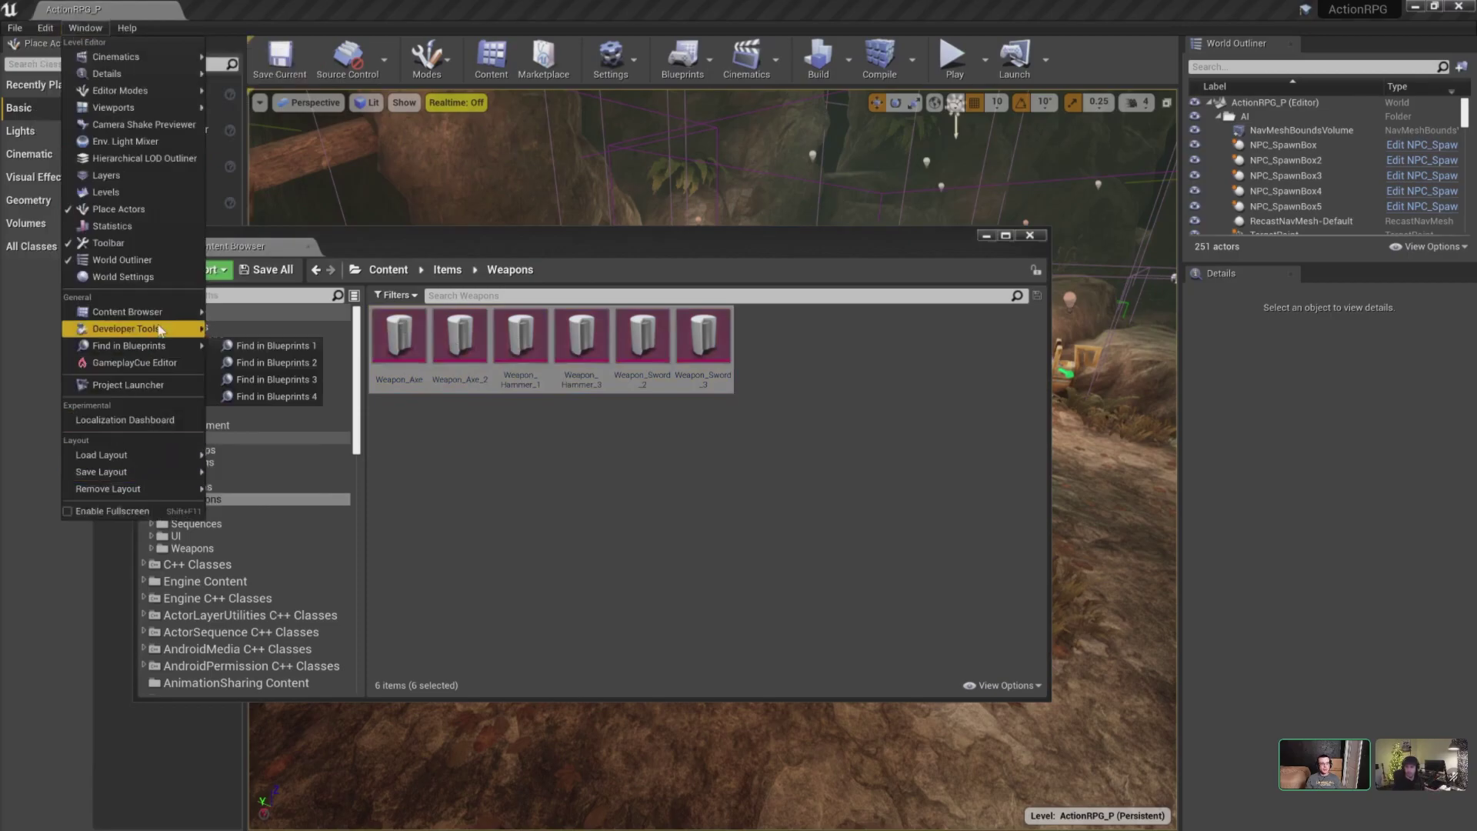
mouse_move(146, 328)
left_click(287, 499)
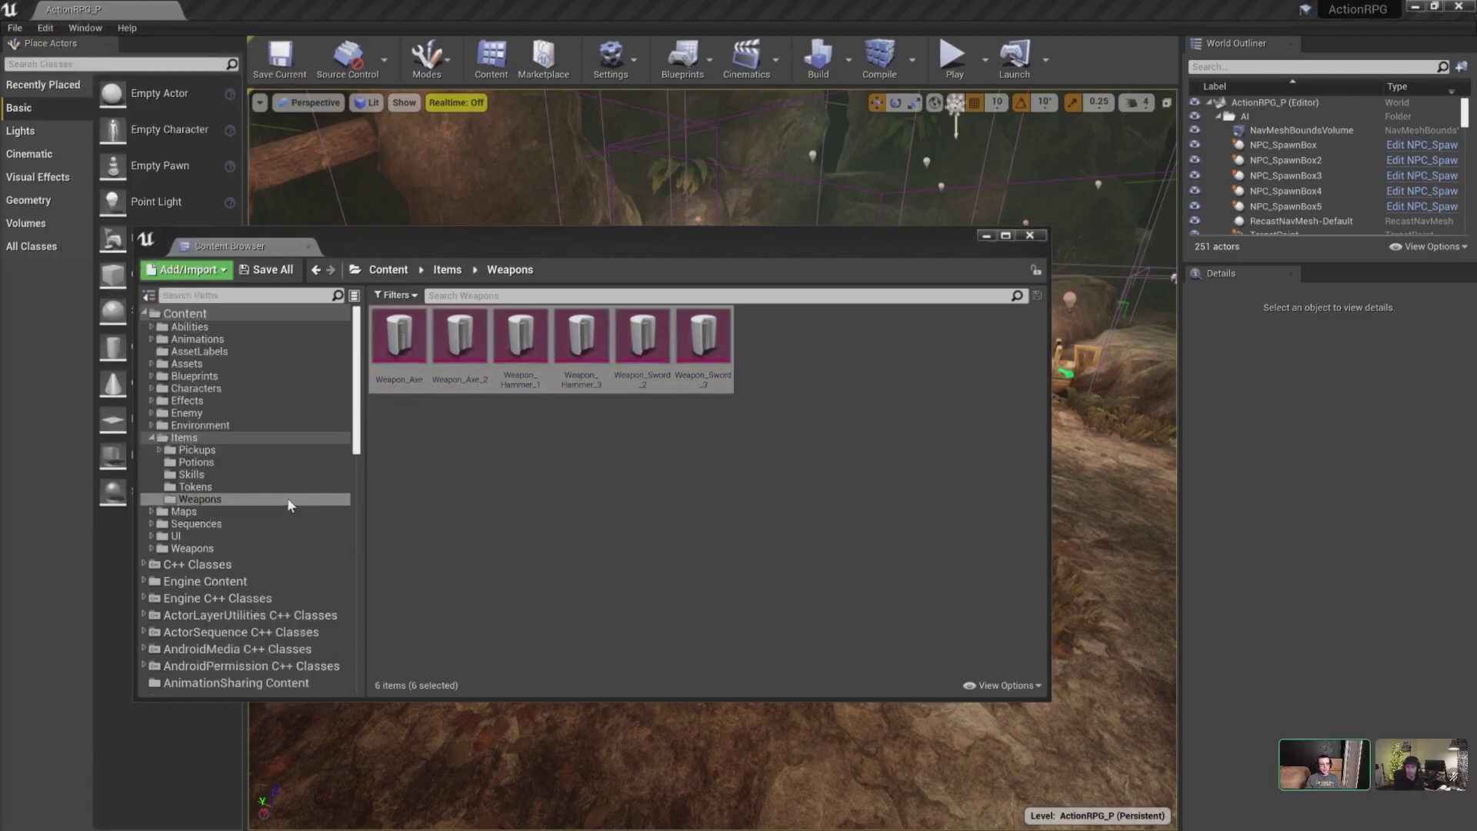
left_click_drag(763, 117, 1118, 174)
left_click(608, 556)
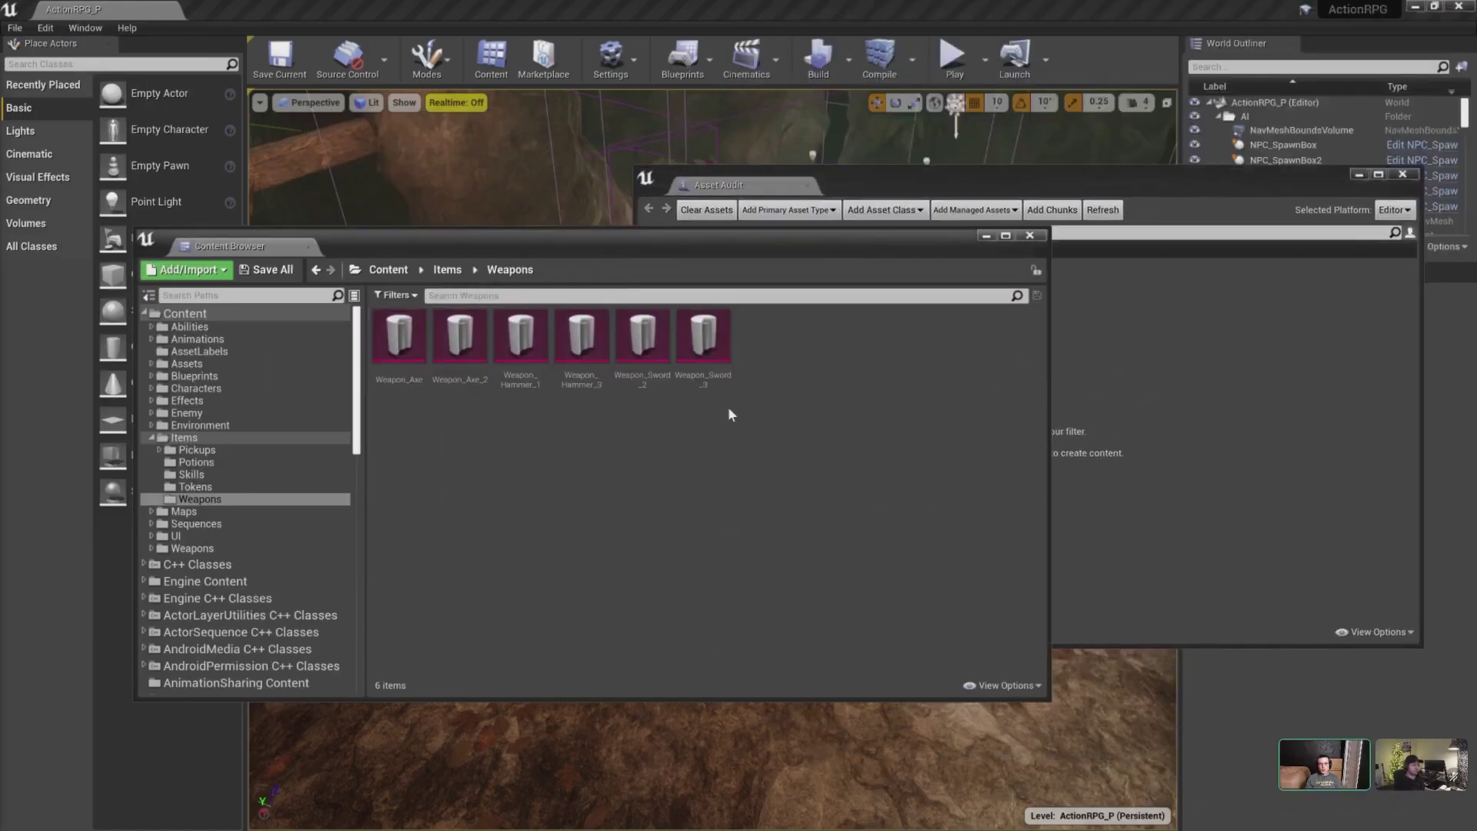
- Audit all six assets in the Weapons folder and maximize the Asset Audit window
left_click(703, 346)
left_click(373, 360, "shift")
right_click(419, 342)
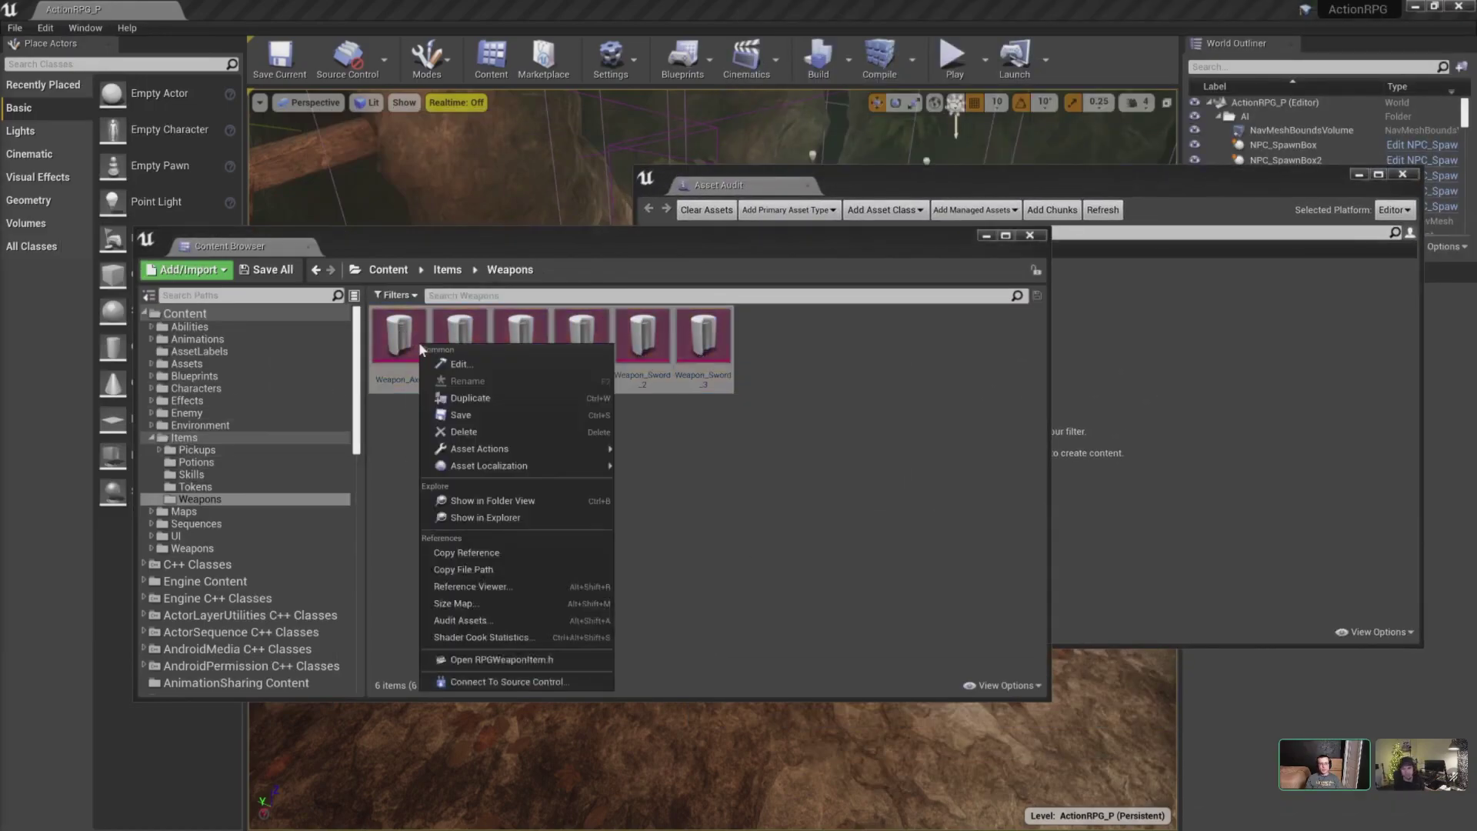
left_click(515, 623)
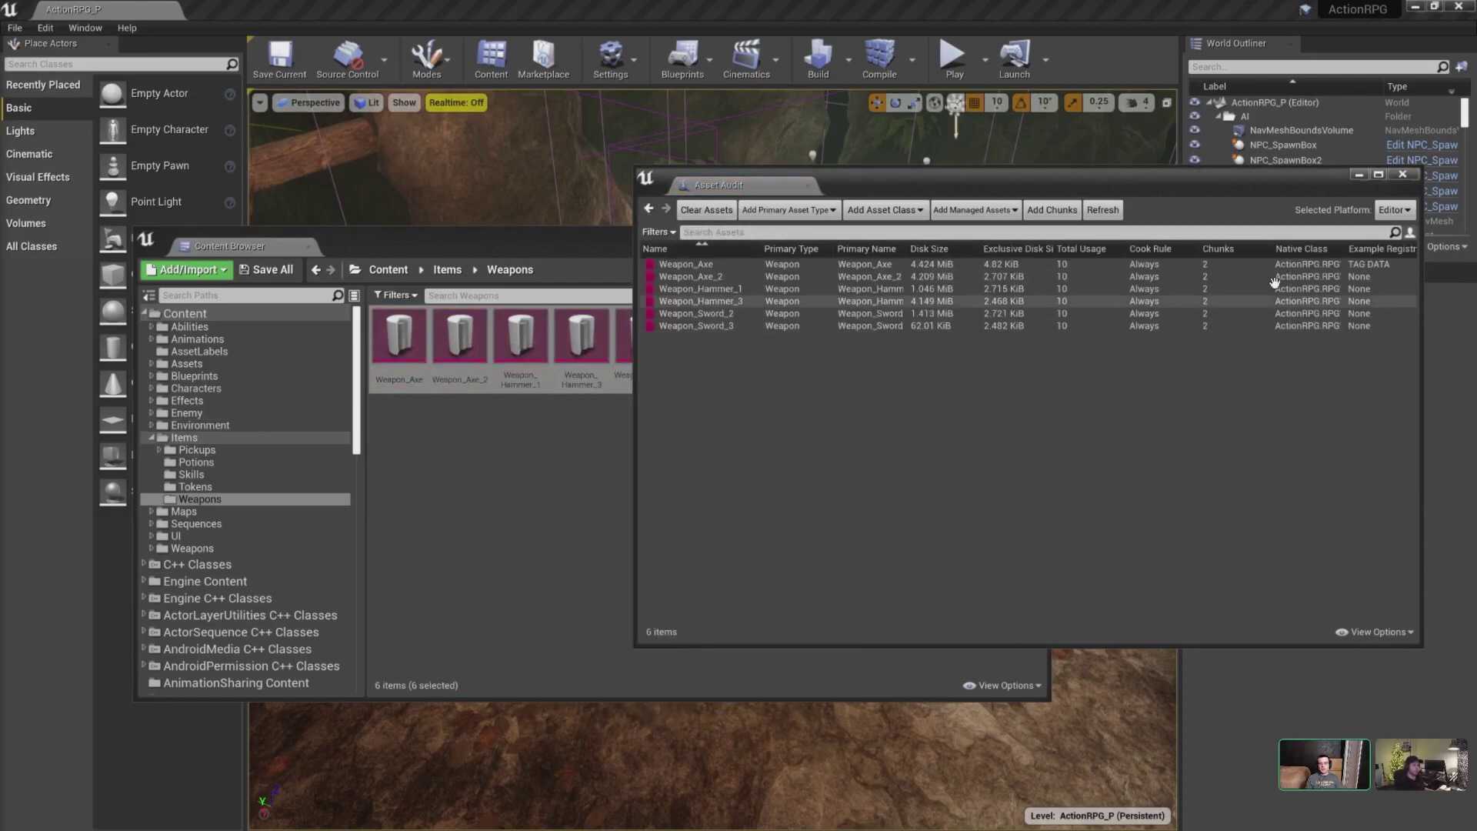
left_click_drag(1099, 182, 735, 243)
left_click(1019, 237)
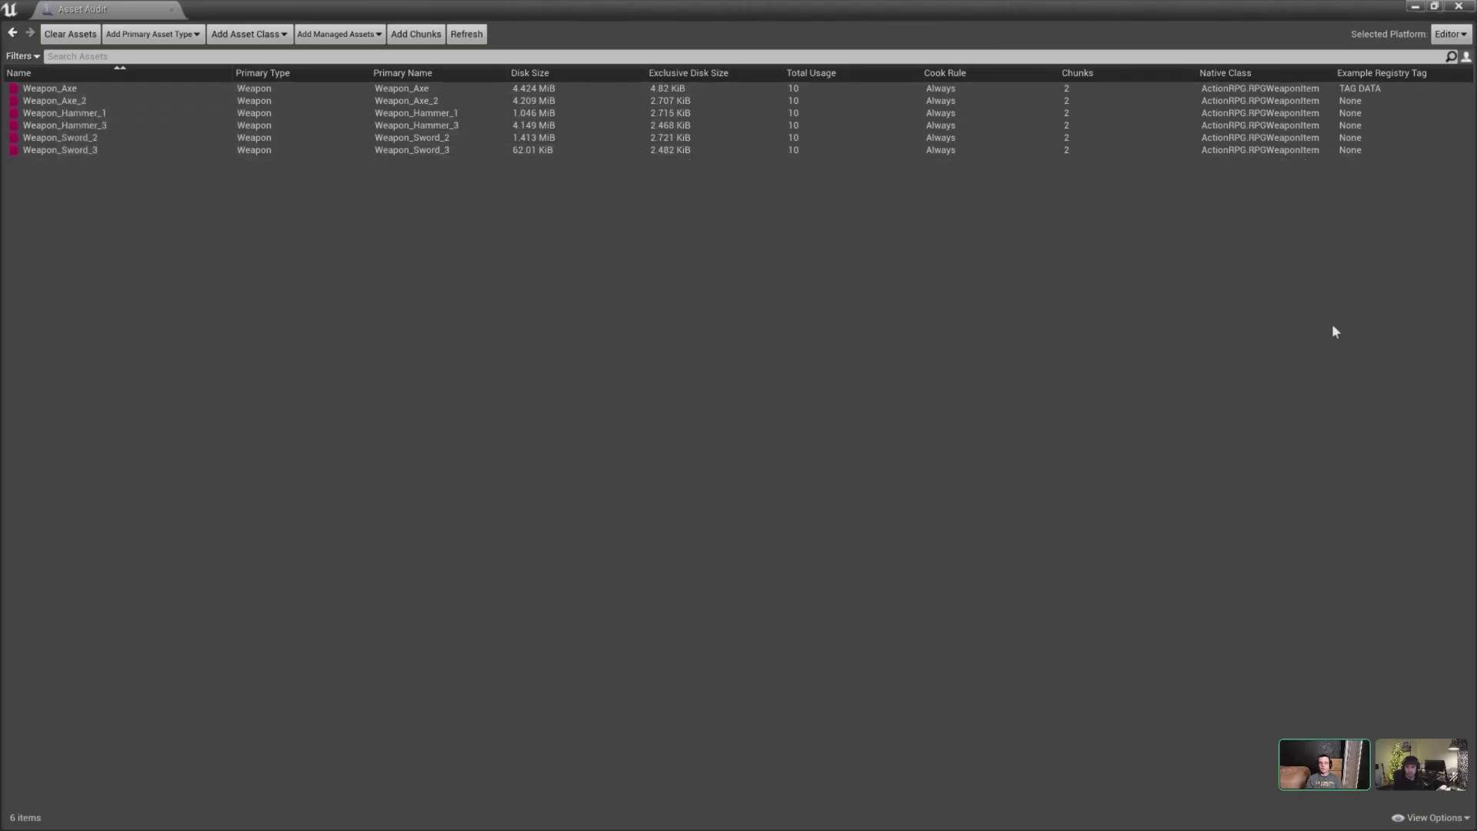
- Examine the Weapon_Axe entry and the asset actions available for all six audited weapons
left_click(1360, 87)
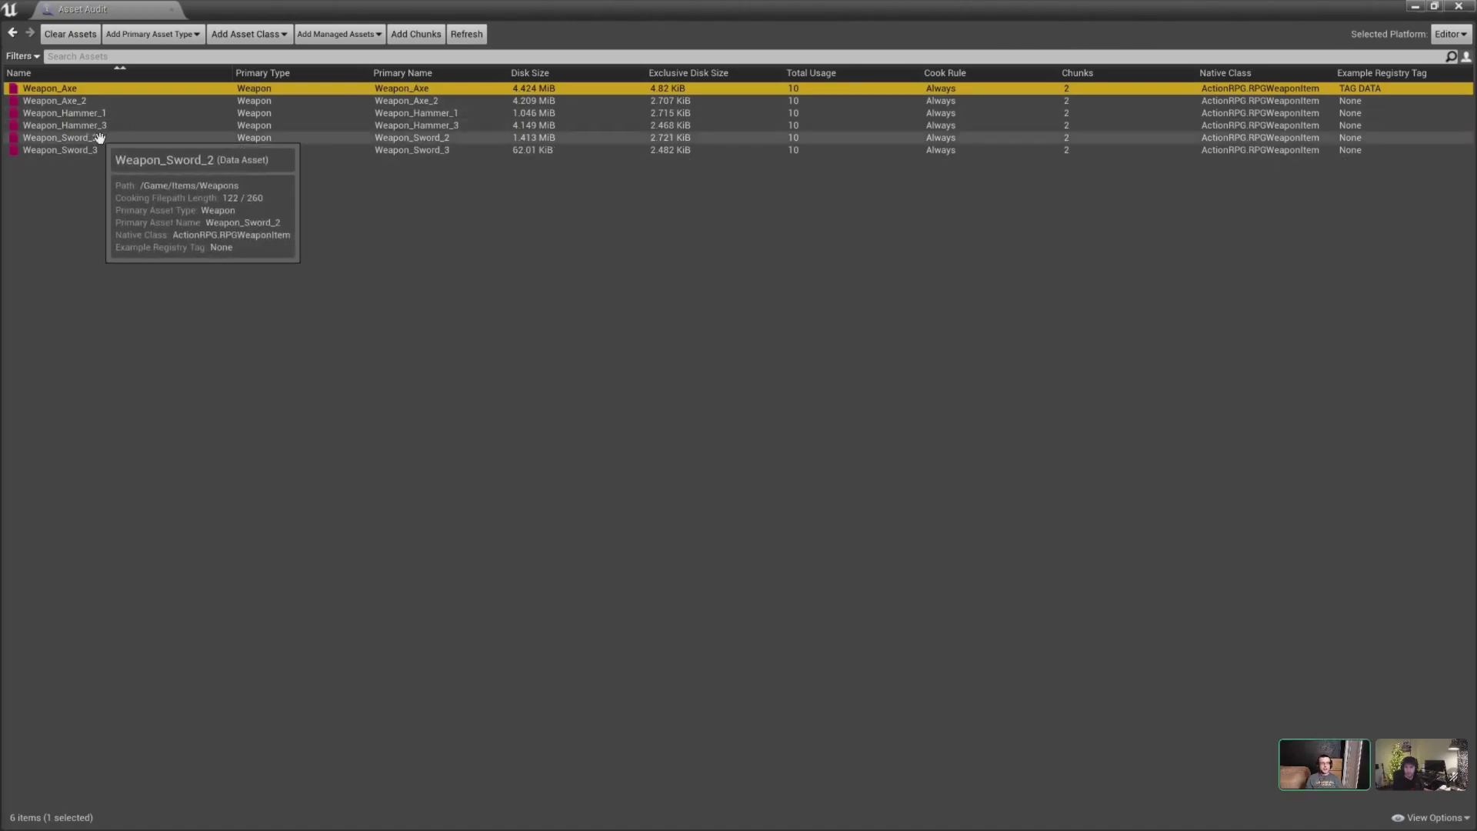
left_click(66, 149, "shift")
right_click(83, 124)
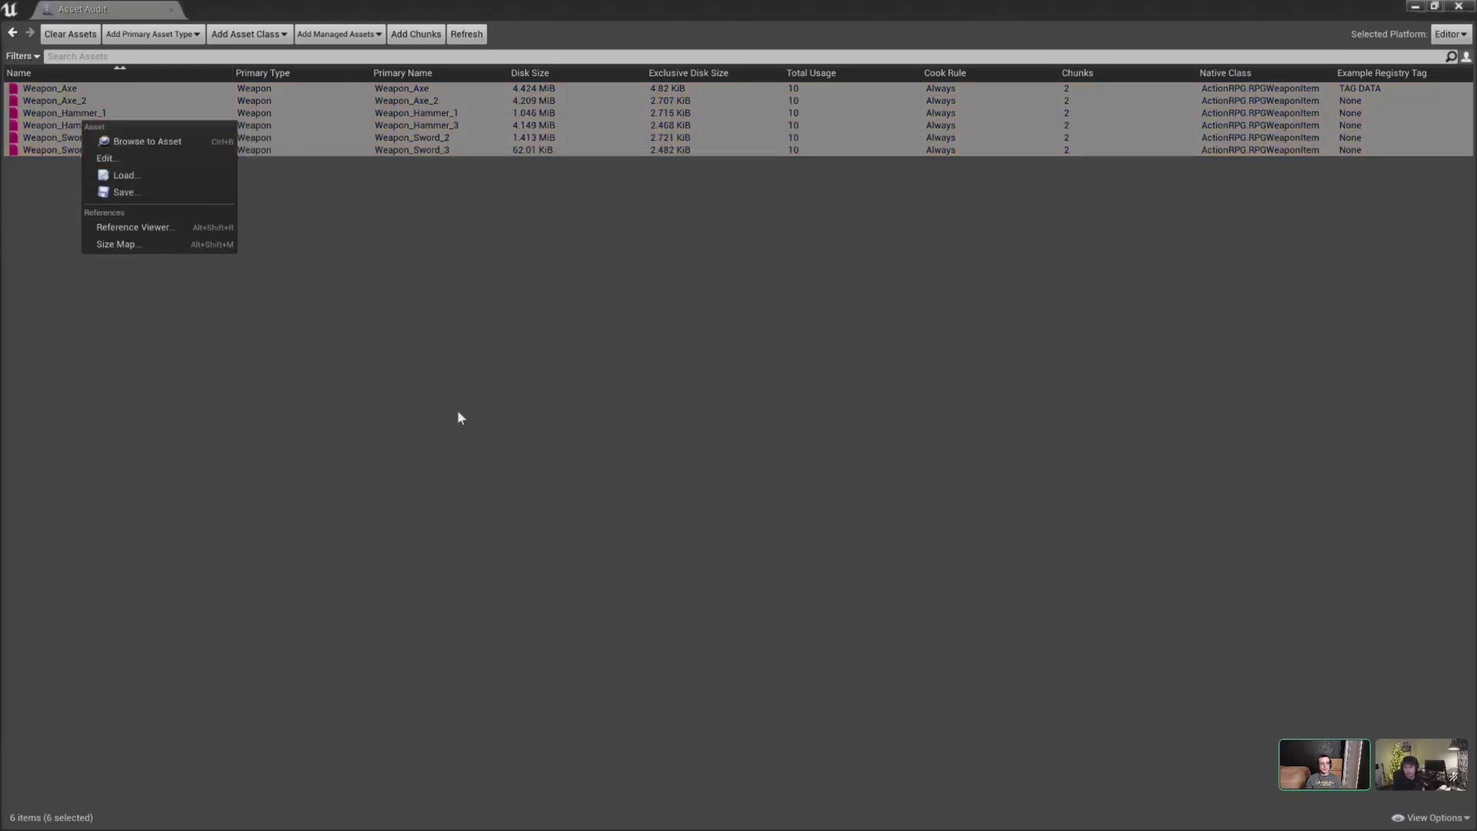
left_click(1036, 315)
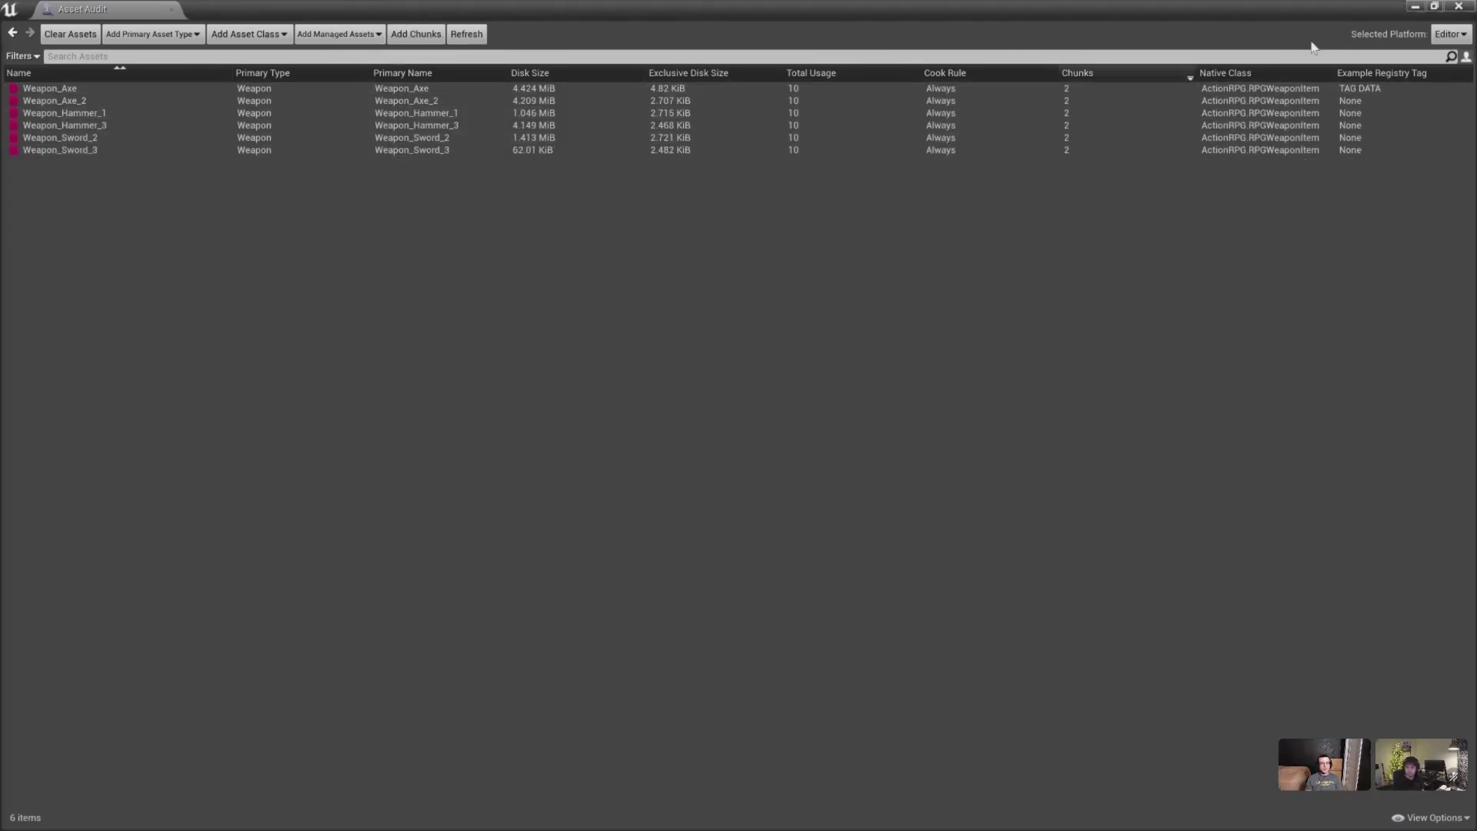
- Inspect the Metadata folder path offered for loading a custom platform's DevelopmentAssetRegistry.bin, without loading the file
left_click(1450, 34)
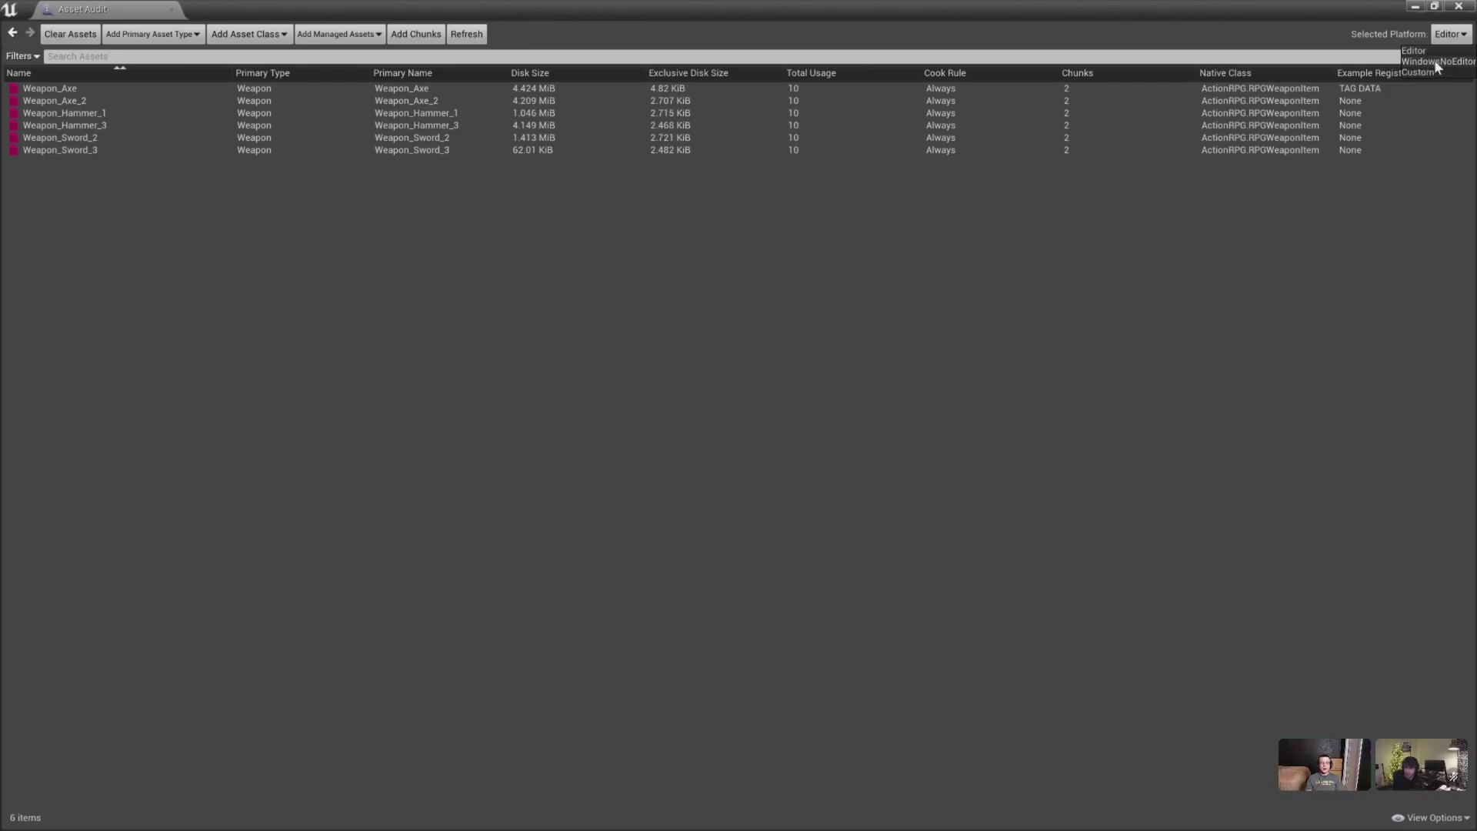
left_click(1428, 68)
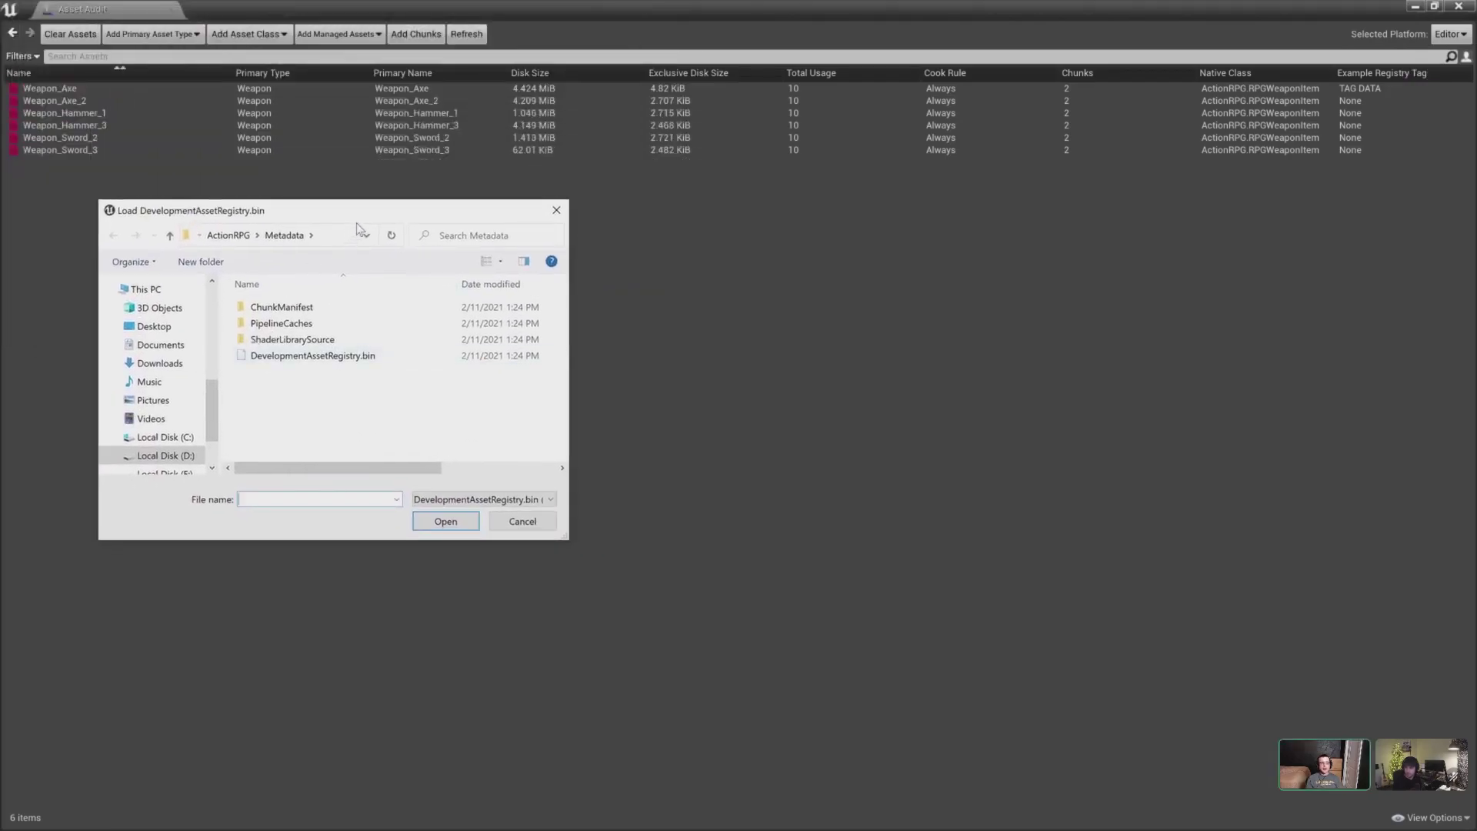
left_click(356, 231)
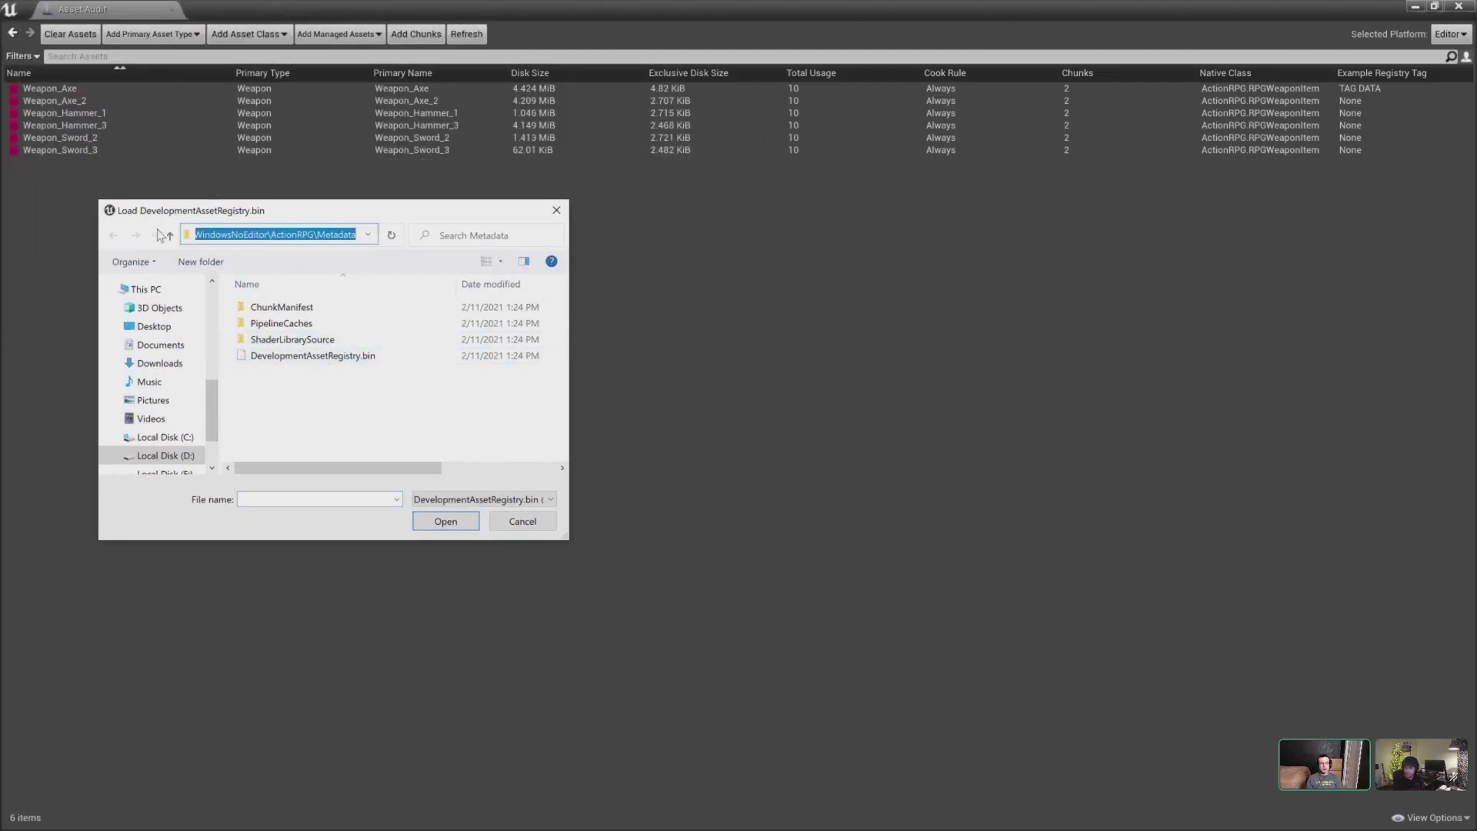
left_click(267, 233)
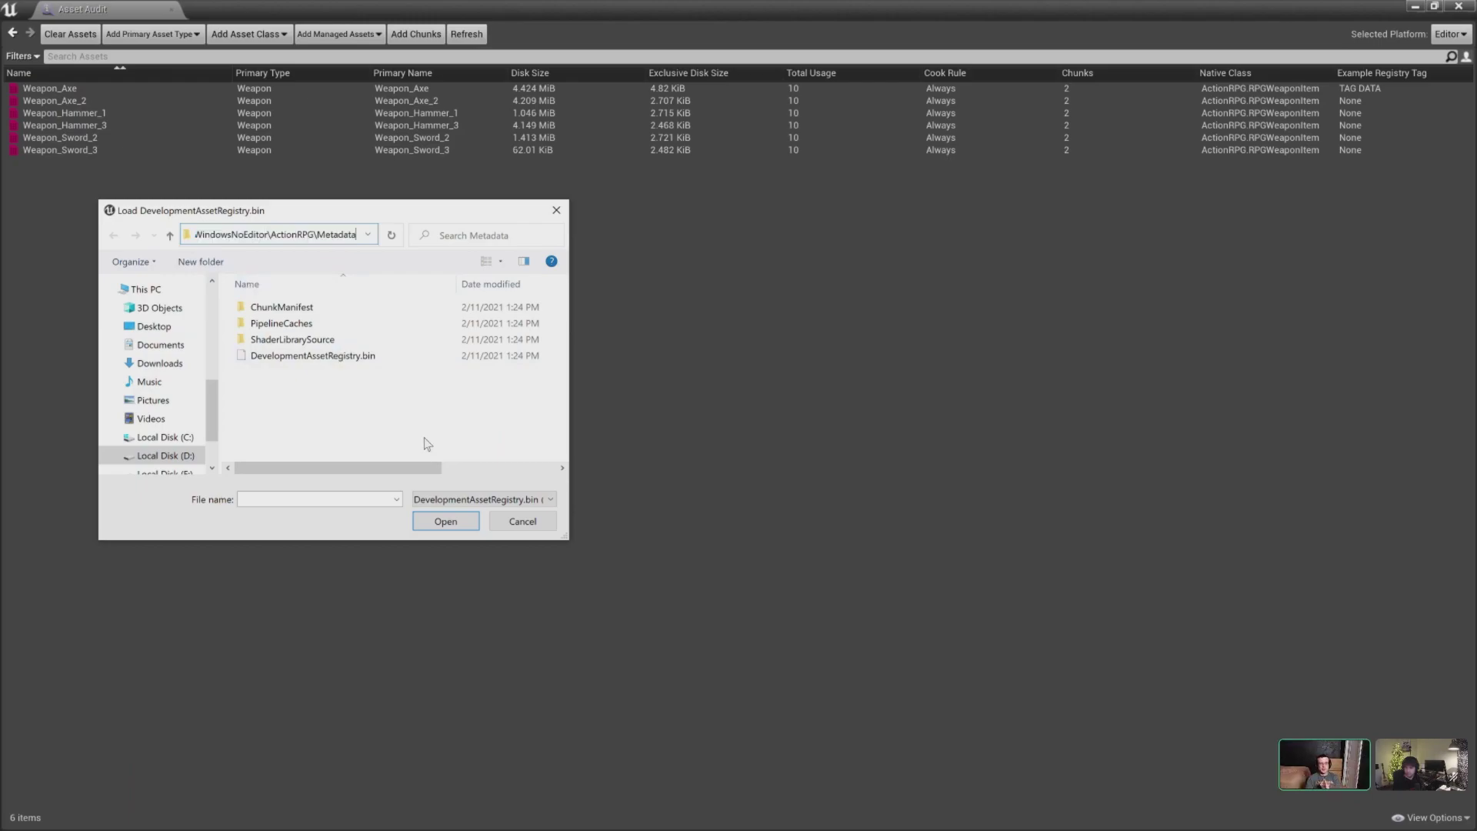
left_click(522, 521)
- Switch the audit's selected platform to WindowsNoEditor and compare the sizes listed for Weapon_Axe and Weapon_Hammer_1
left_click(1449, 35)
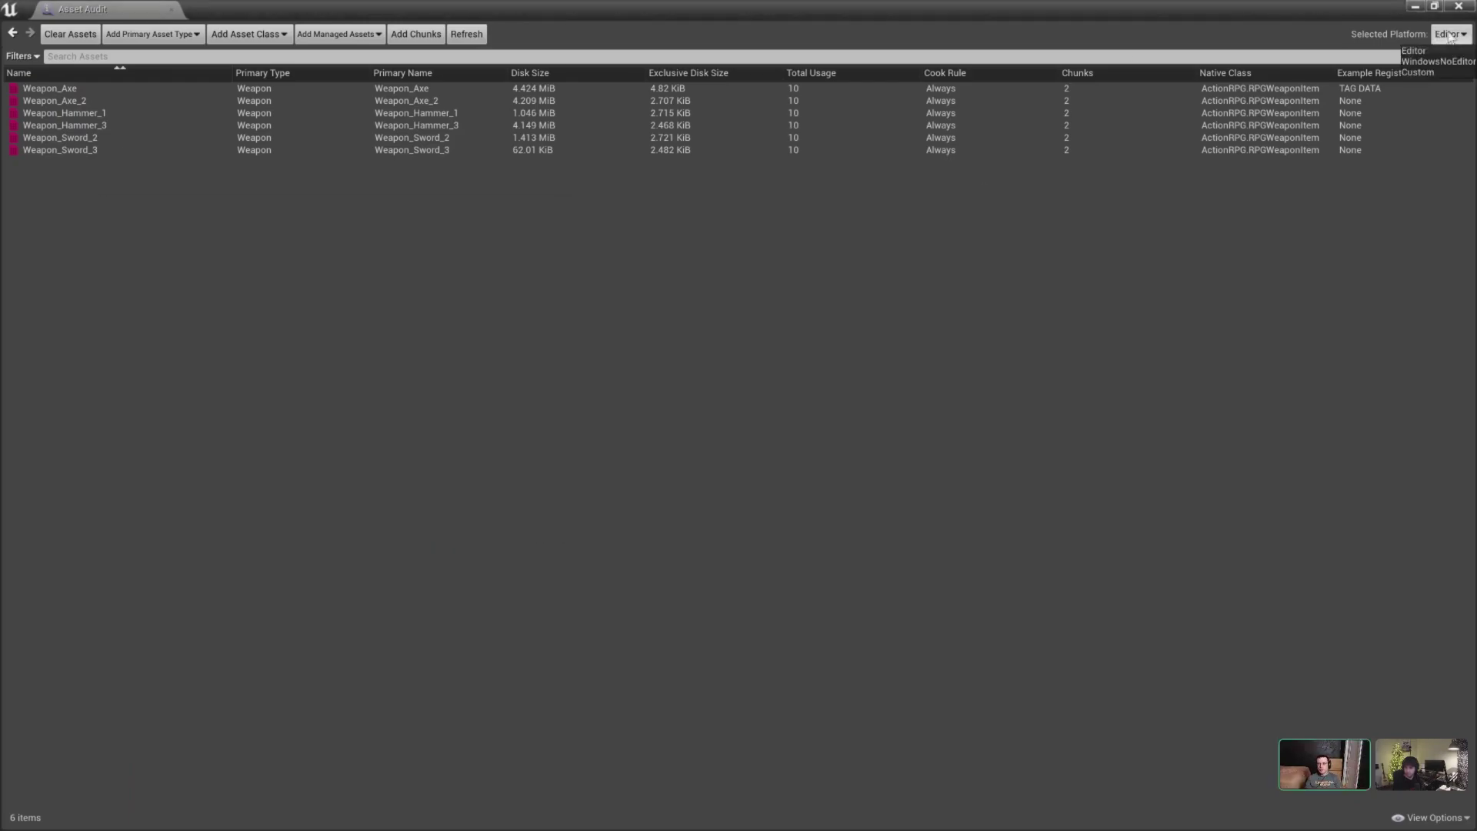
left_click(1436, 62)
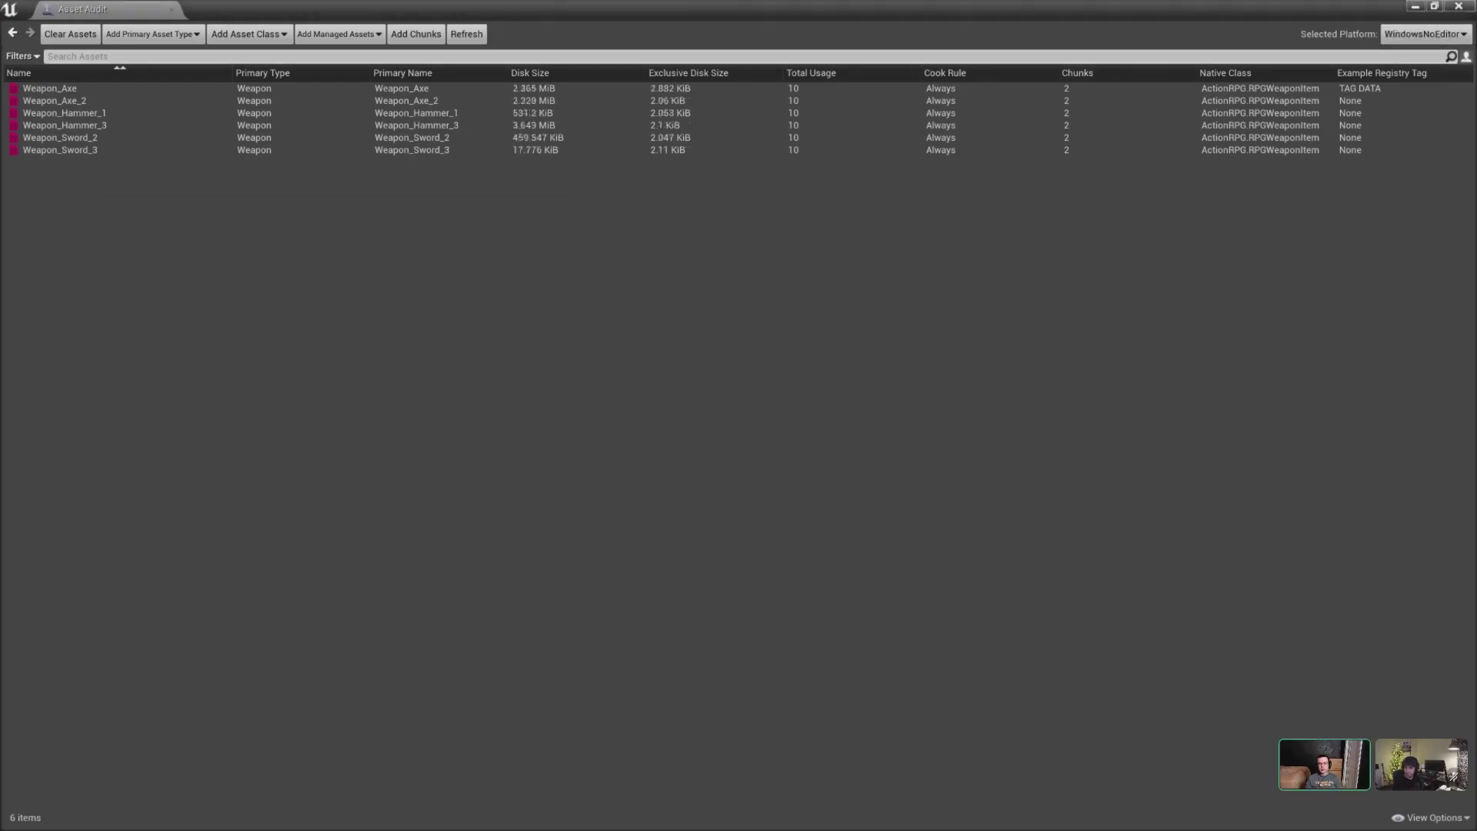
left_click(668, 89)
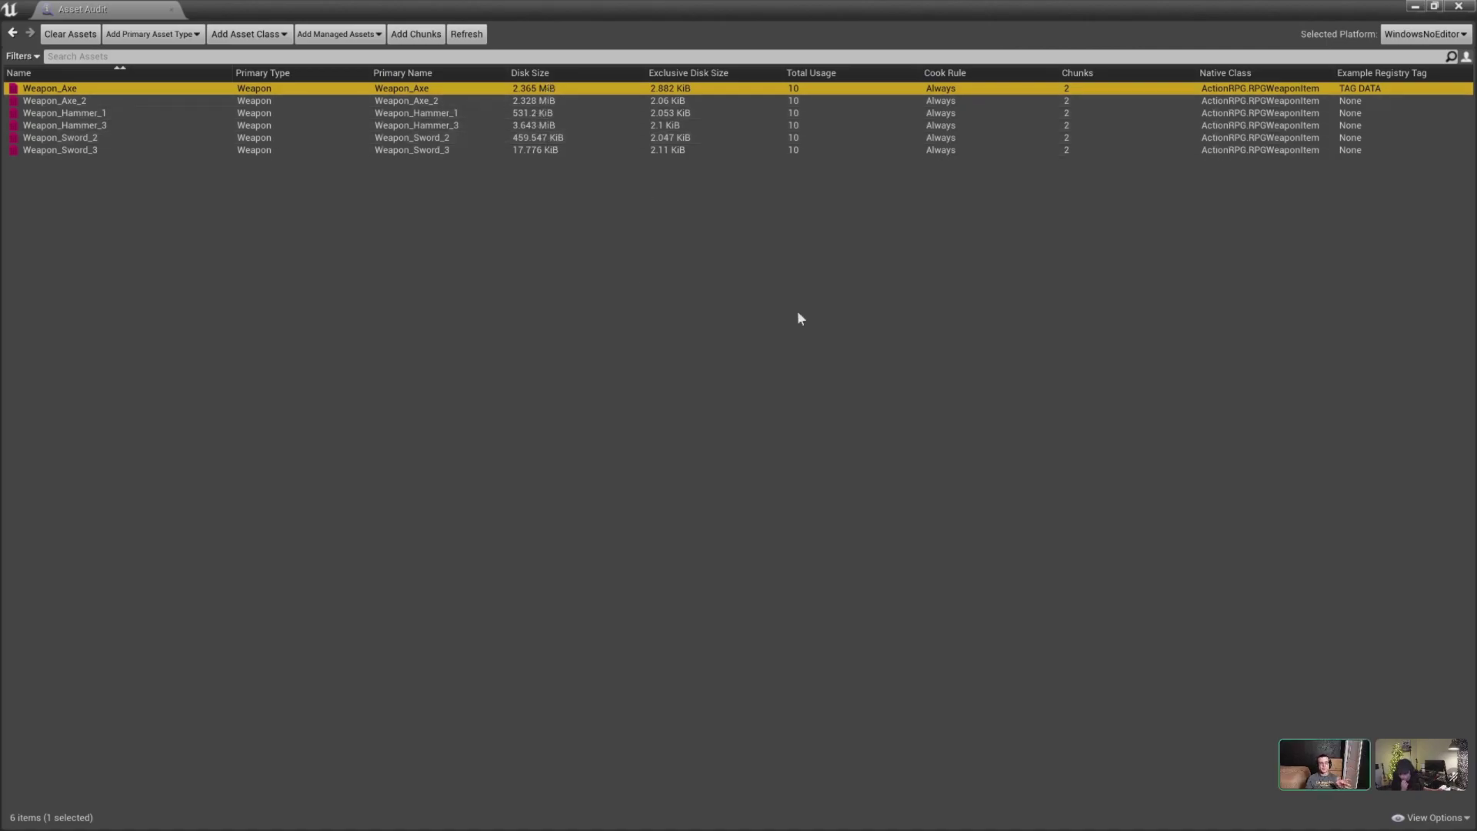
left_click(529, 113)
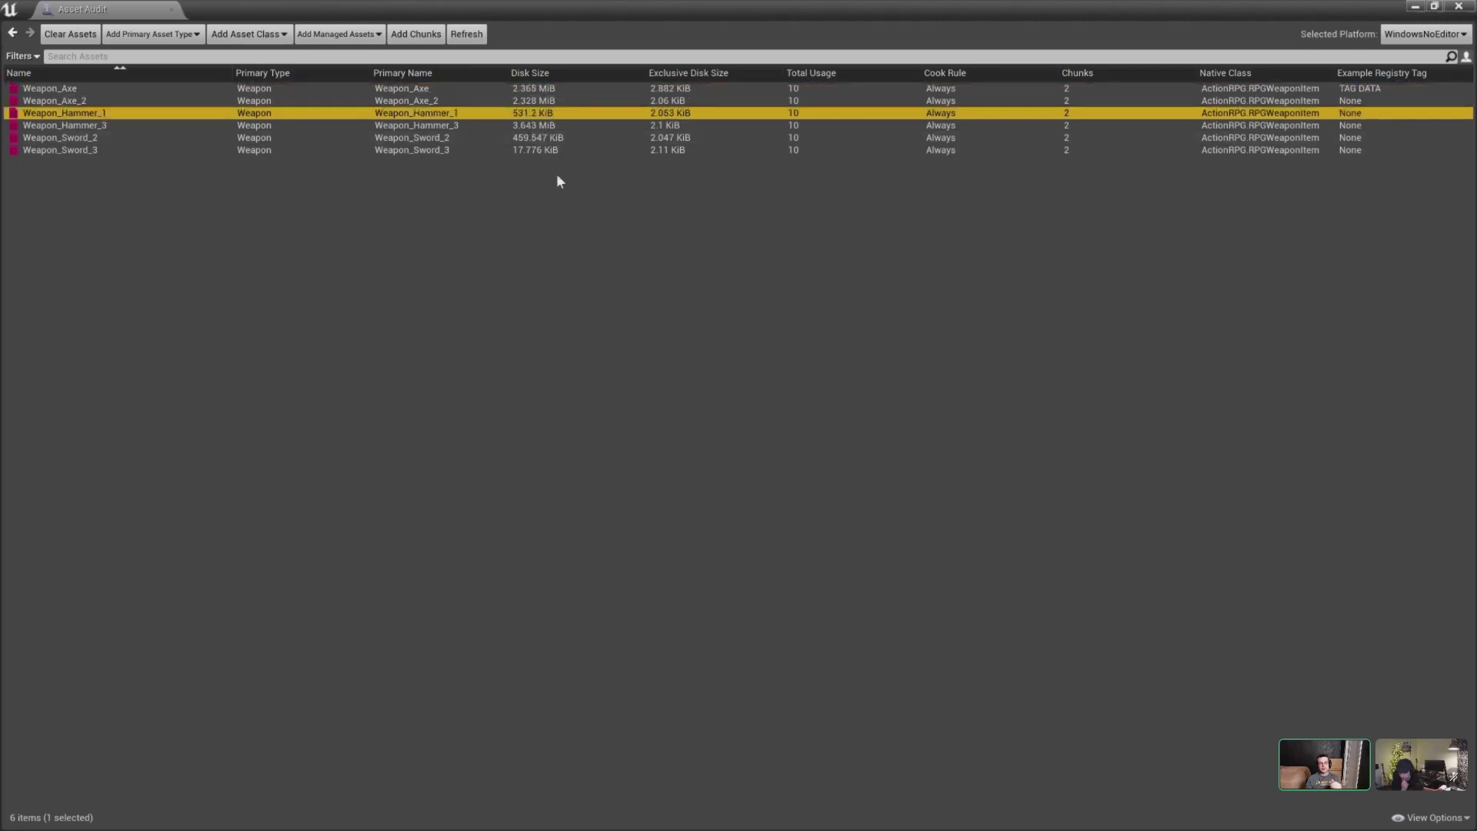
- View a combined size map of Weapon_Axe and Weapon_Hammer_1, and close it
left_click(537, 88)
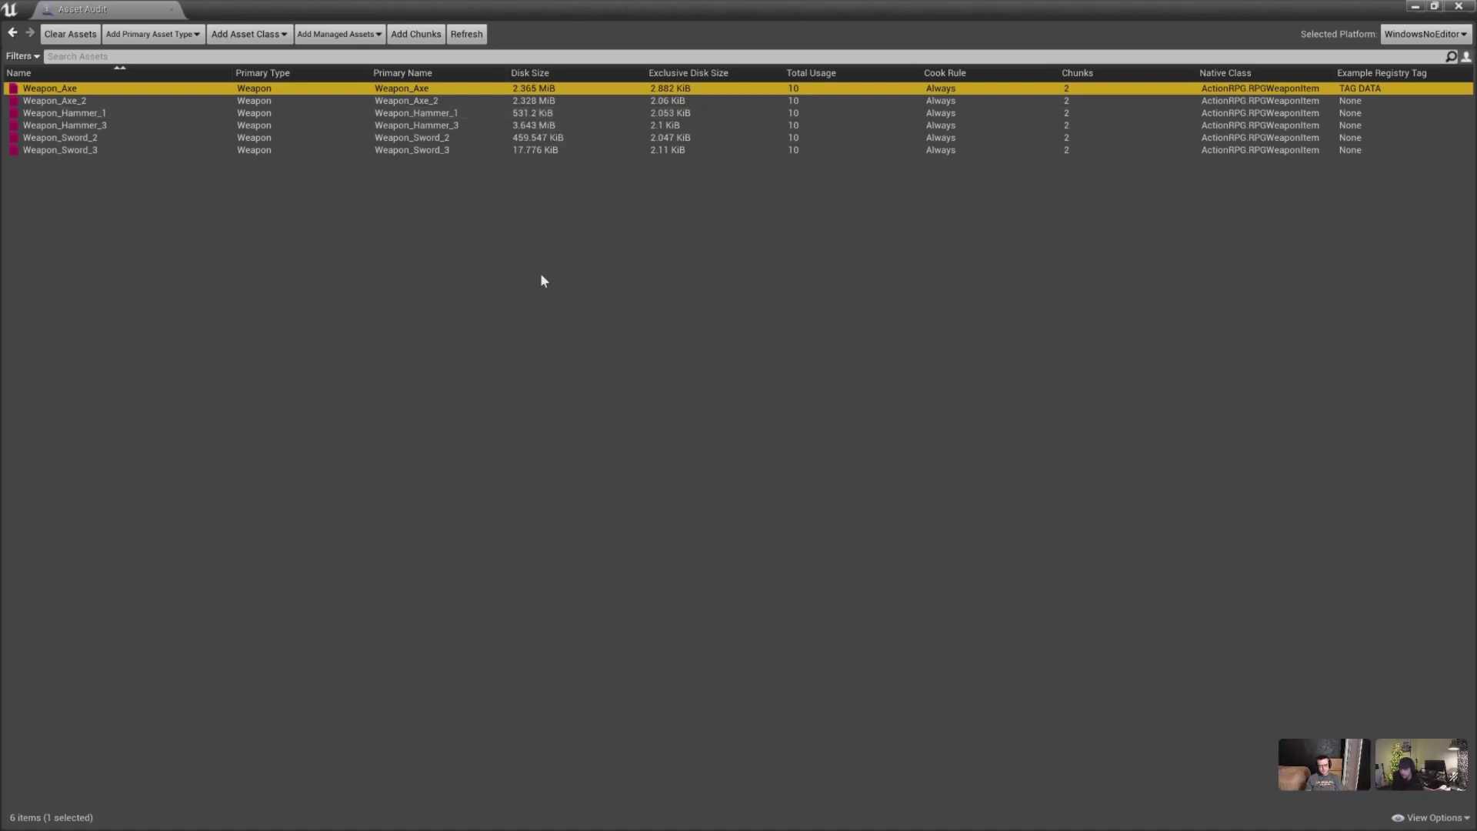
left_click(527, 113, "ctrl")
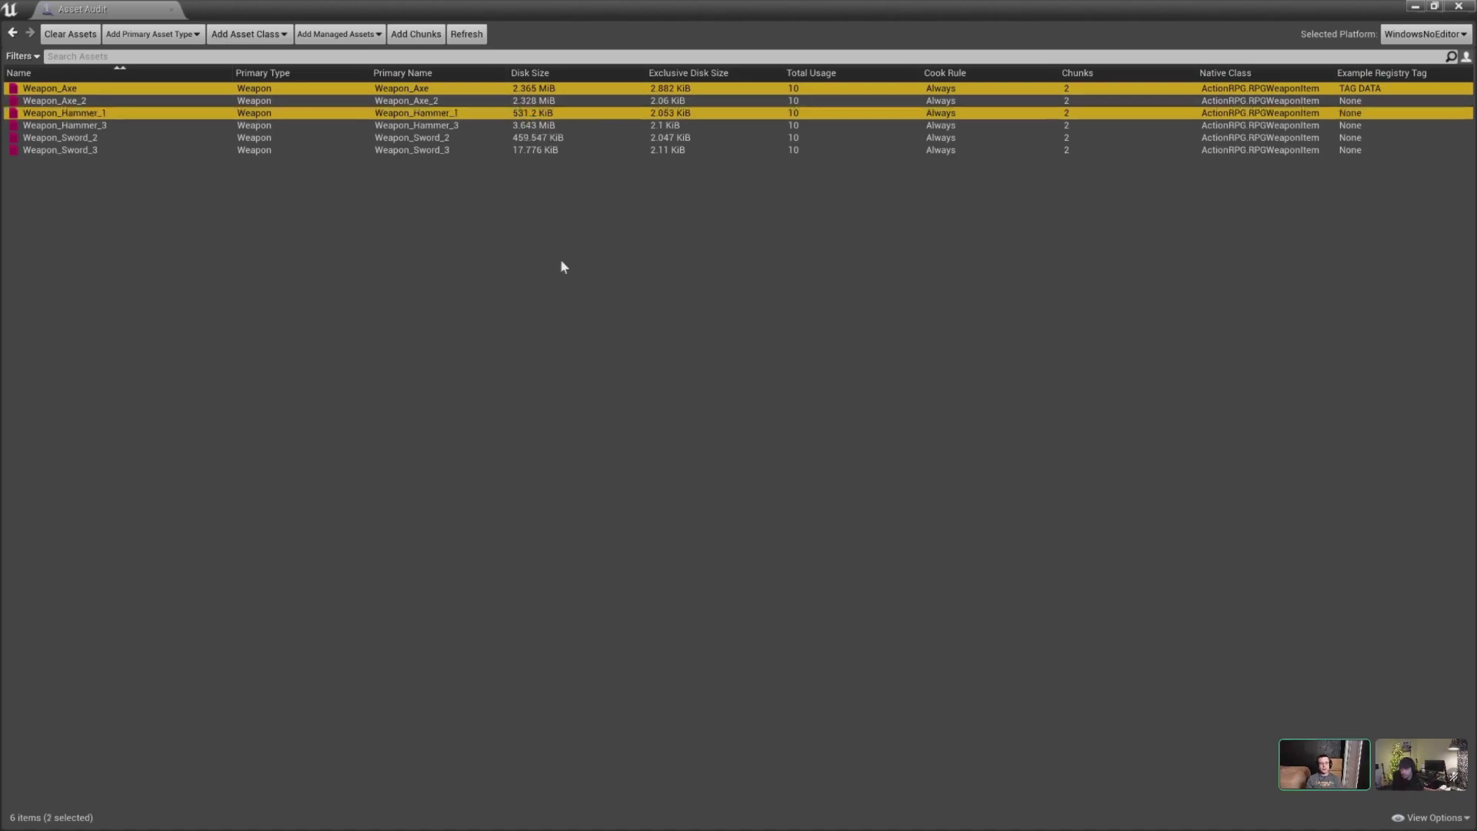
right_click(538, 115)
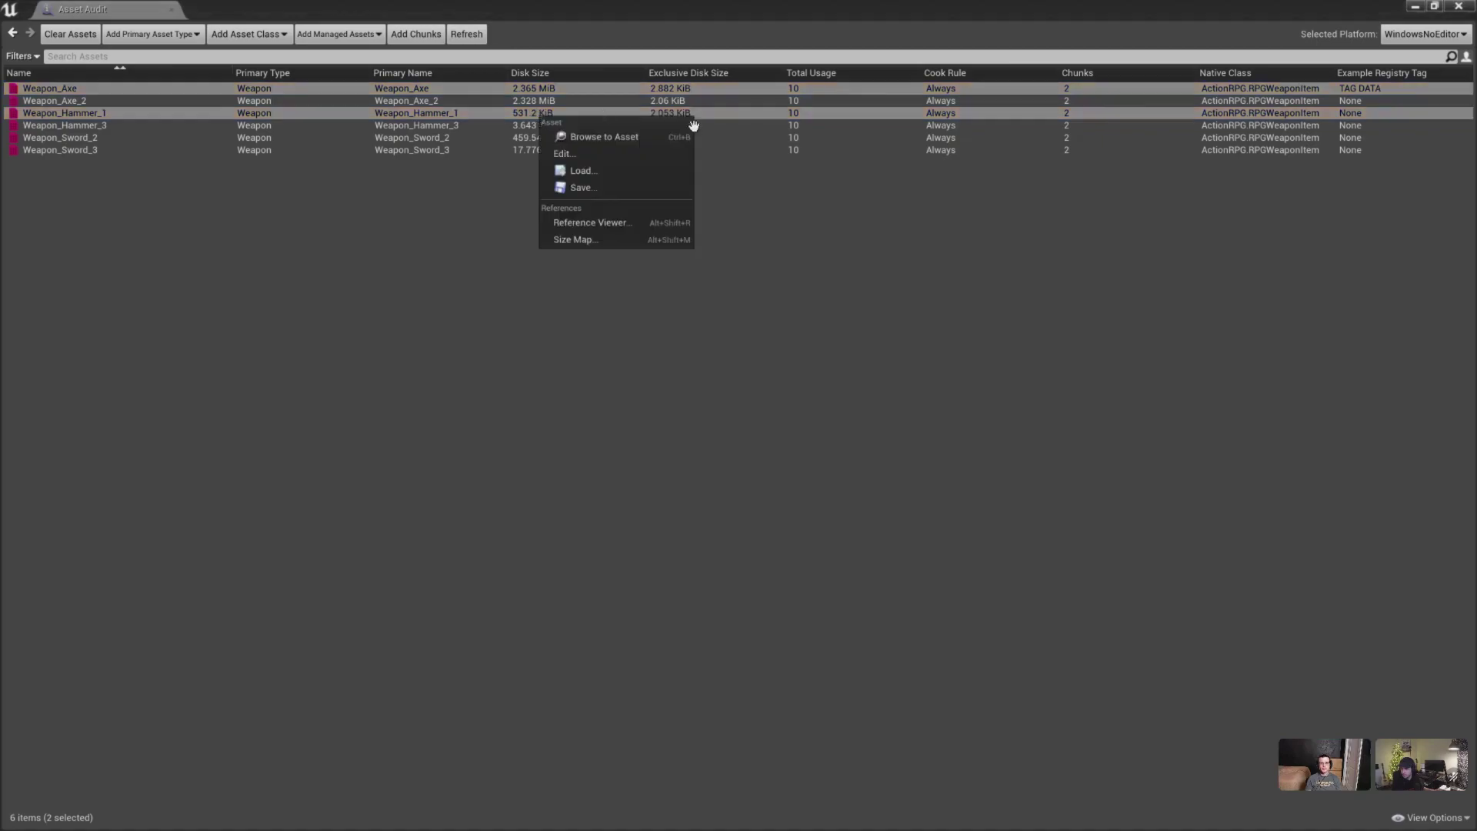
left_click(578, 241)
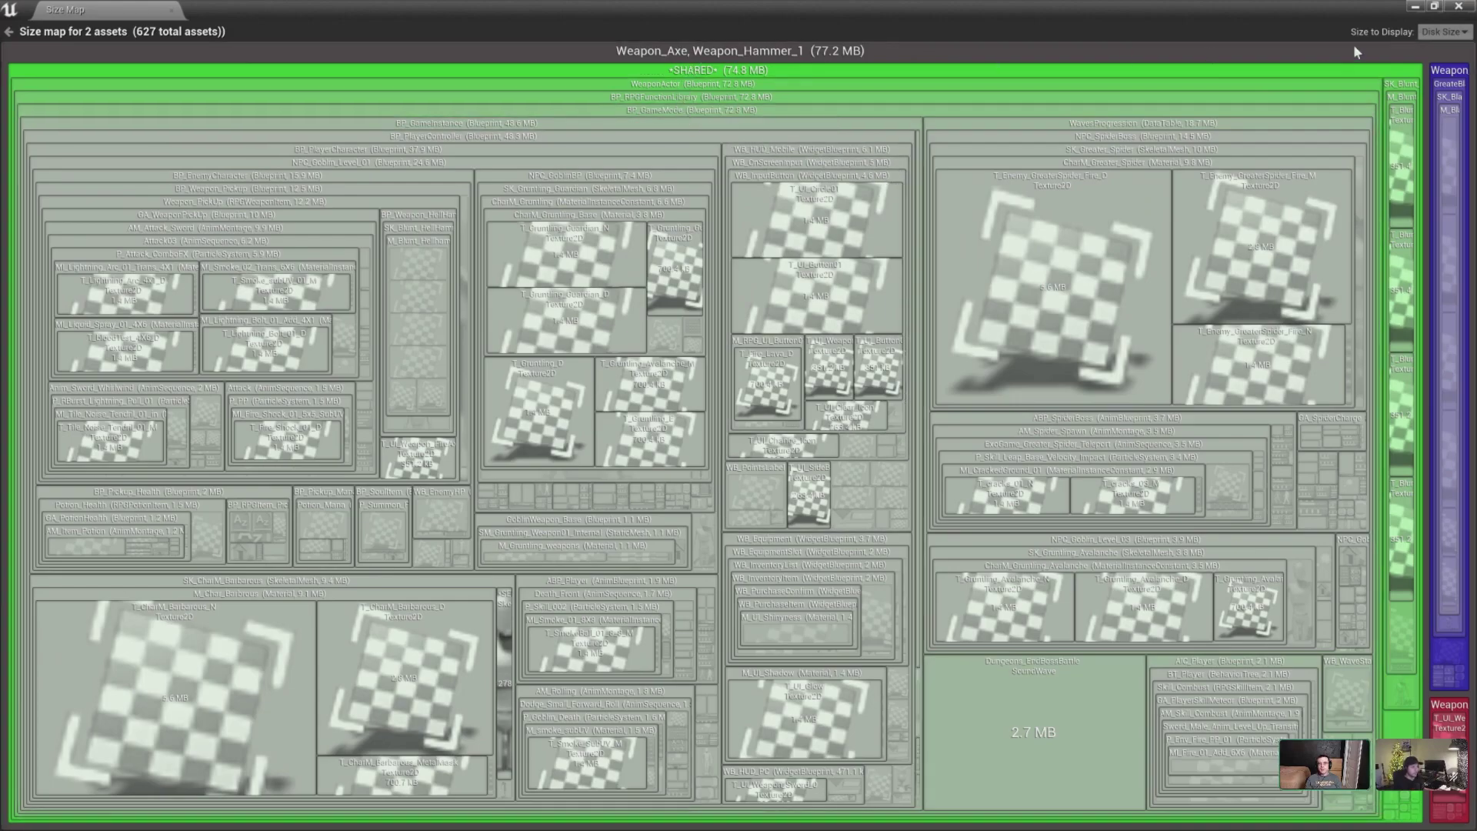
left_click(1458, 6)
- Open a size map for all six weapons, inspect the shared WavesProgression data table, and return to the overview
left_click(421, 91)
left_click(421, 151, "shift")
right_click(421, 157)
left_click(458, 279)
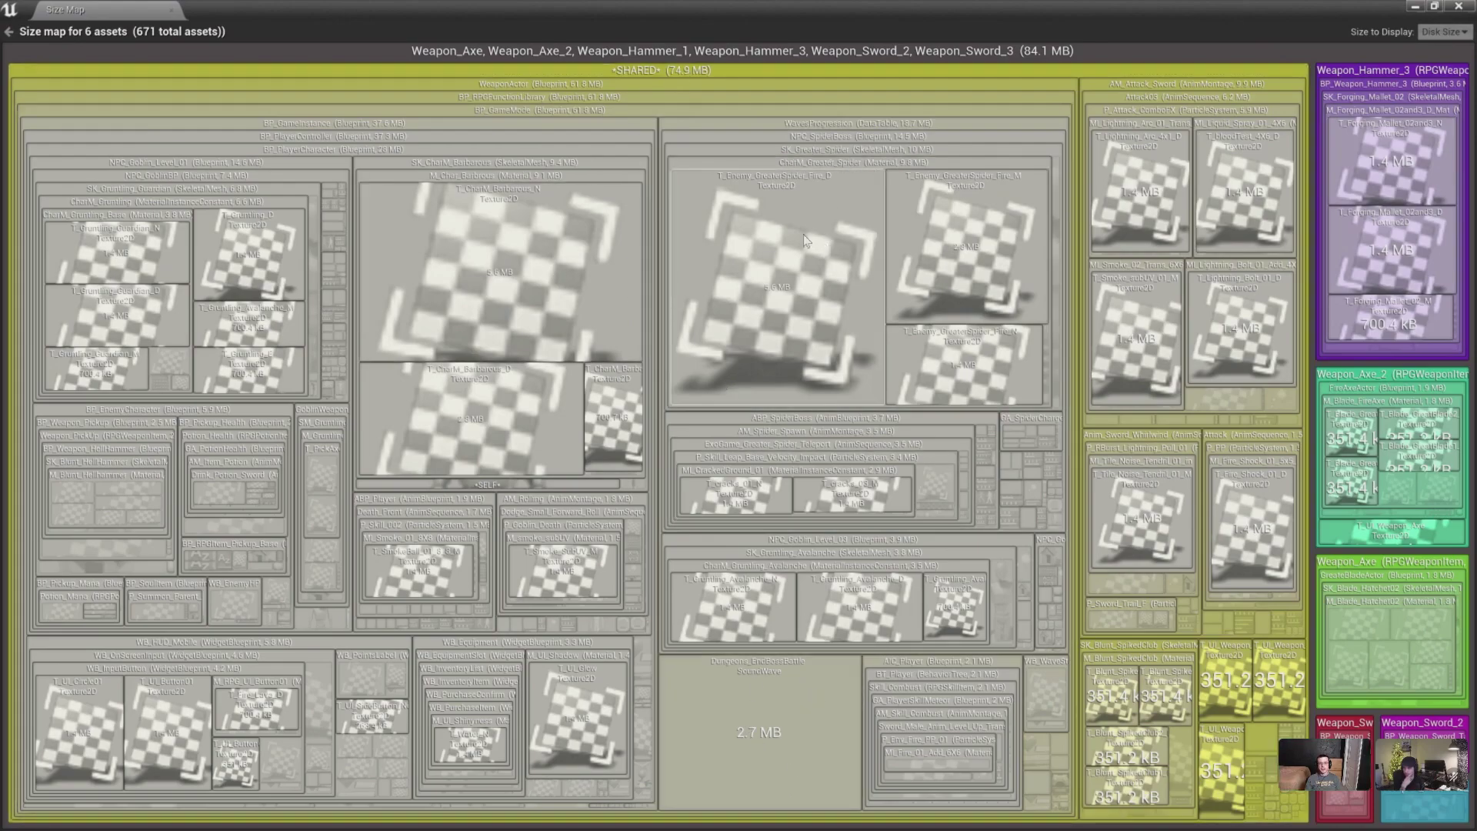
left_click(820, 122)
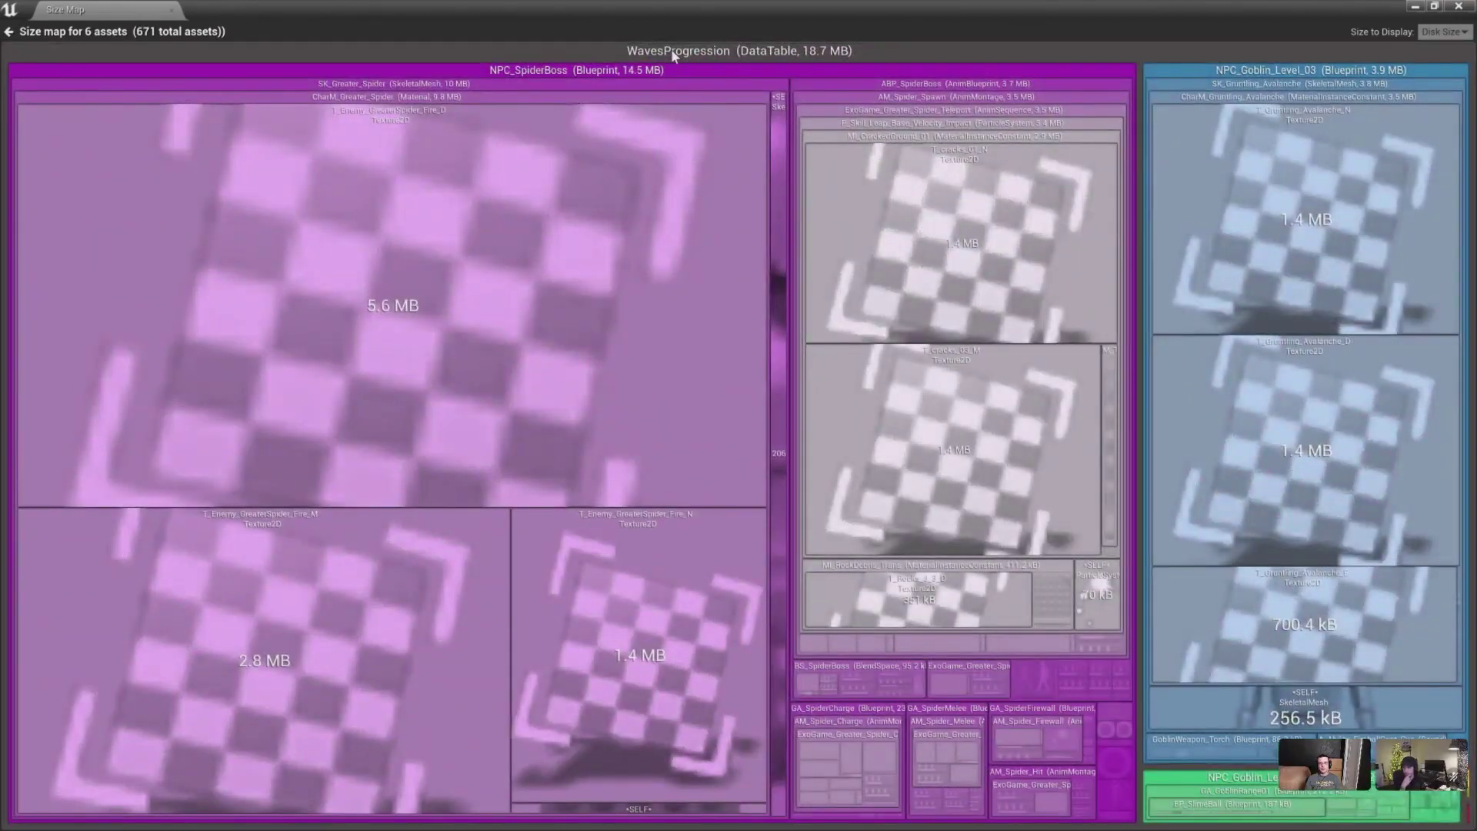
left_click(671, 48)
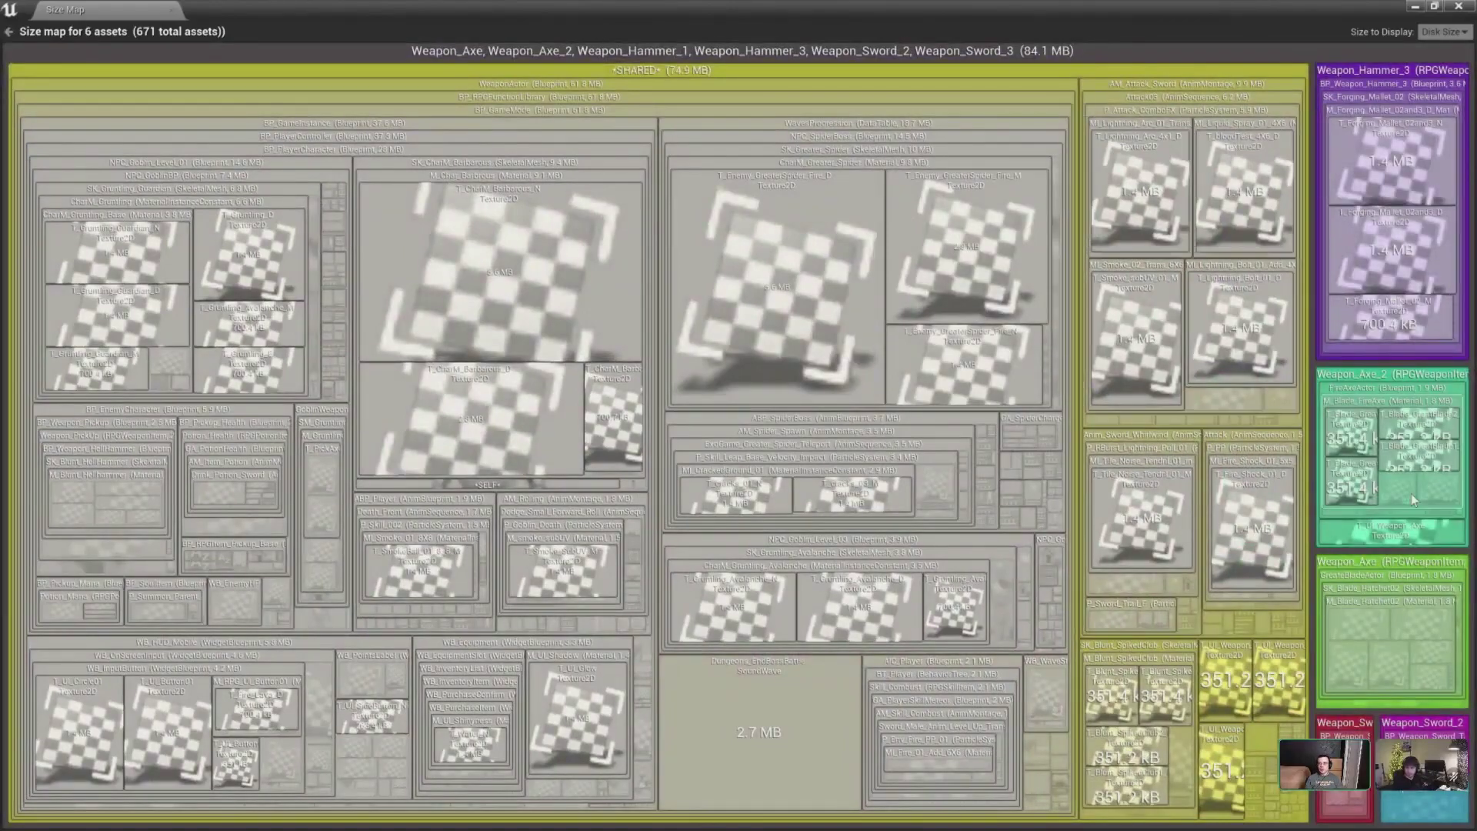
- Inspect the Weapon_Hammer_3 and Weapon_Hammer_1 blocks in the six-weapon size map, and close the map
left_click(1384, 80)
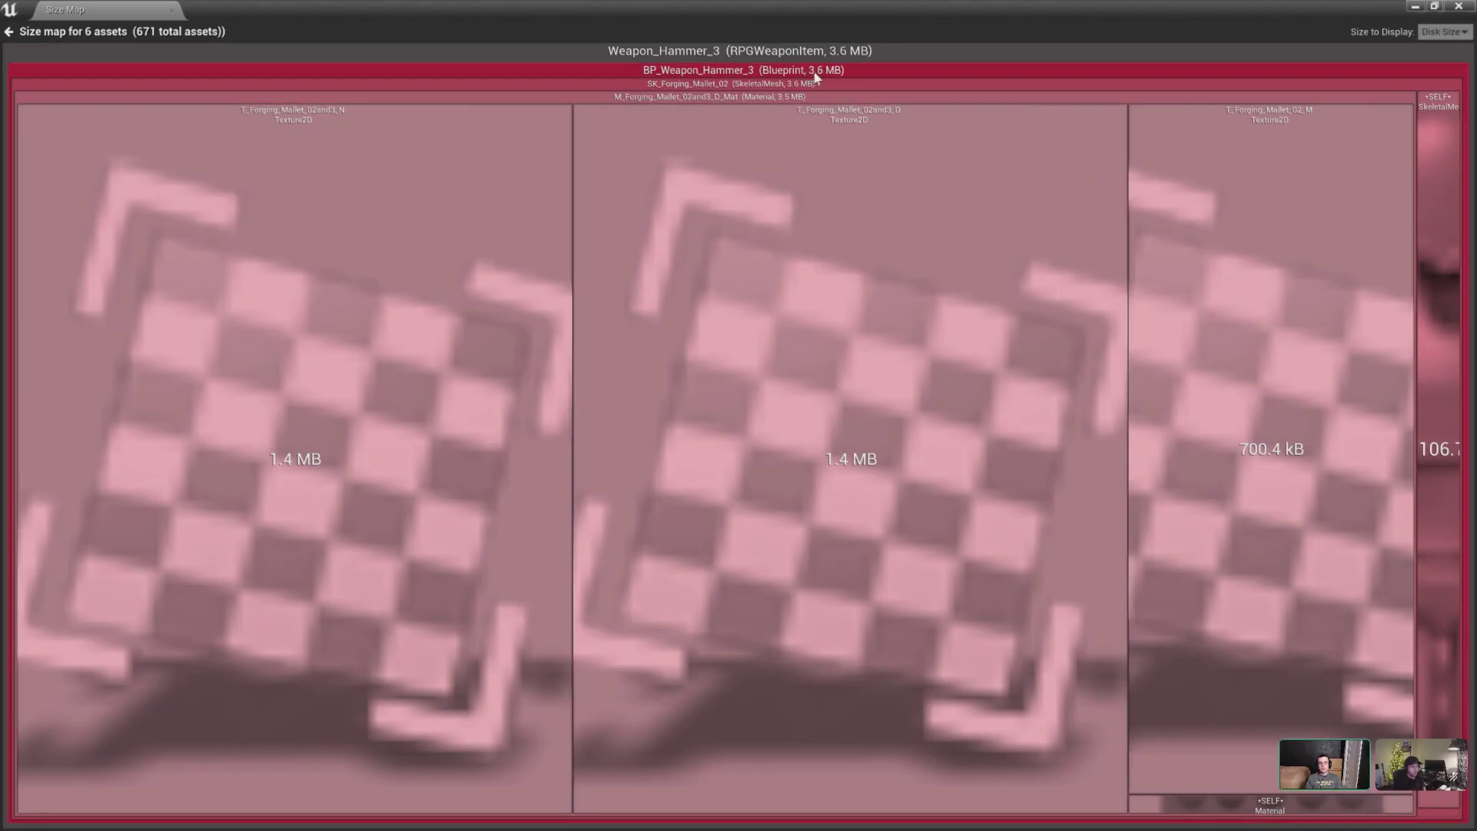
scroll(988, 217, "down", 1)
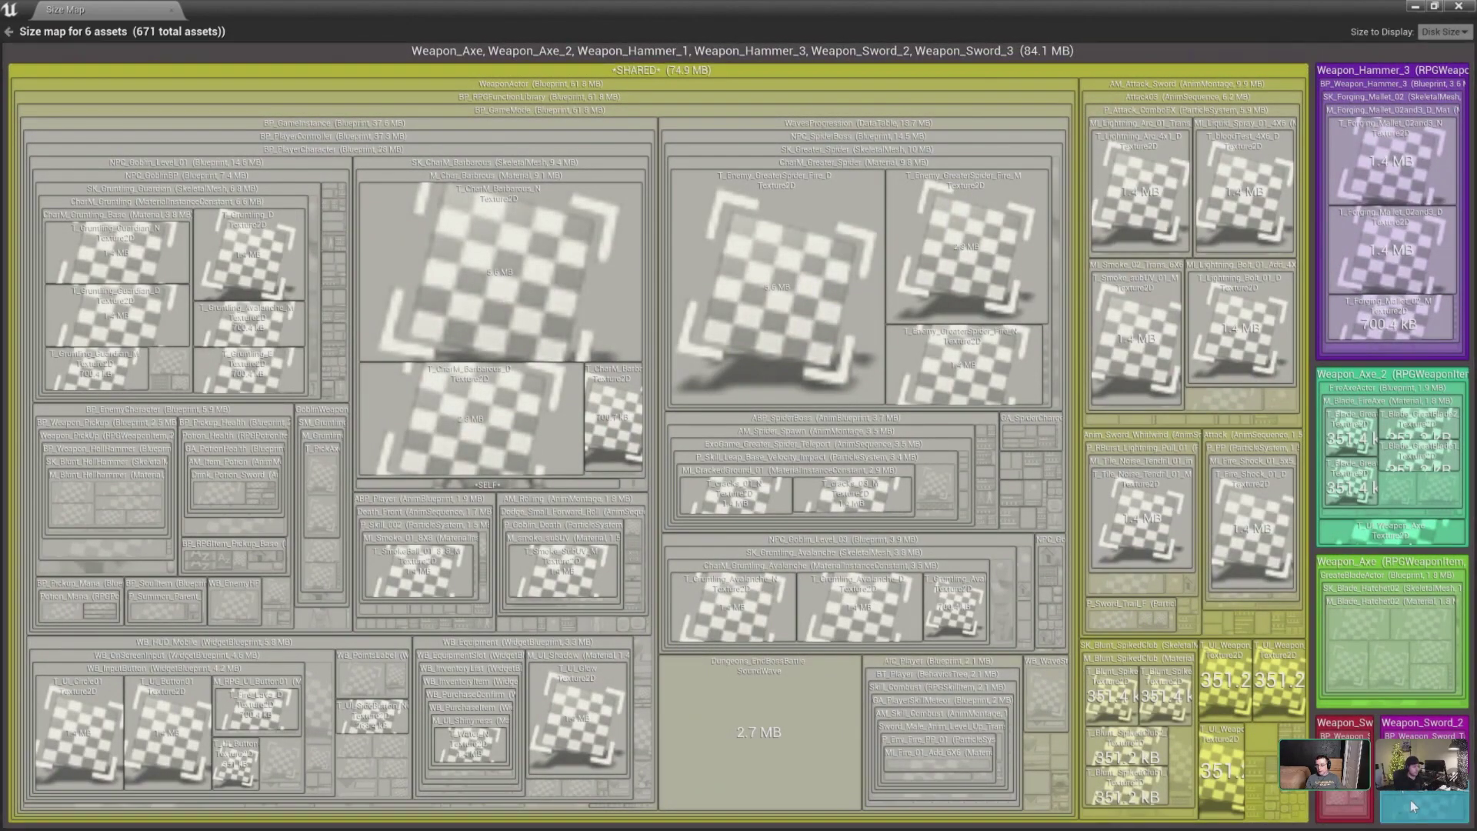
scroll(1412, 806, "up", 1)
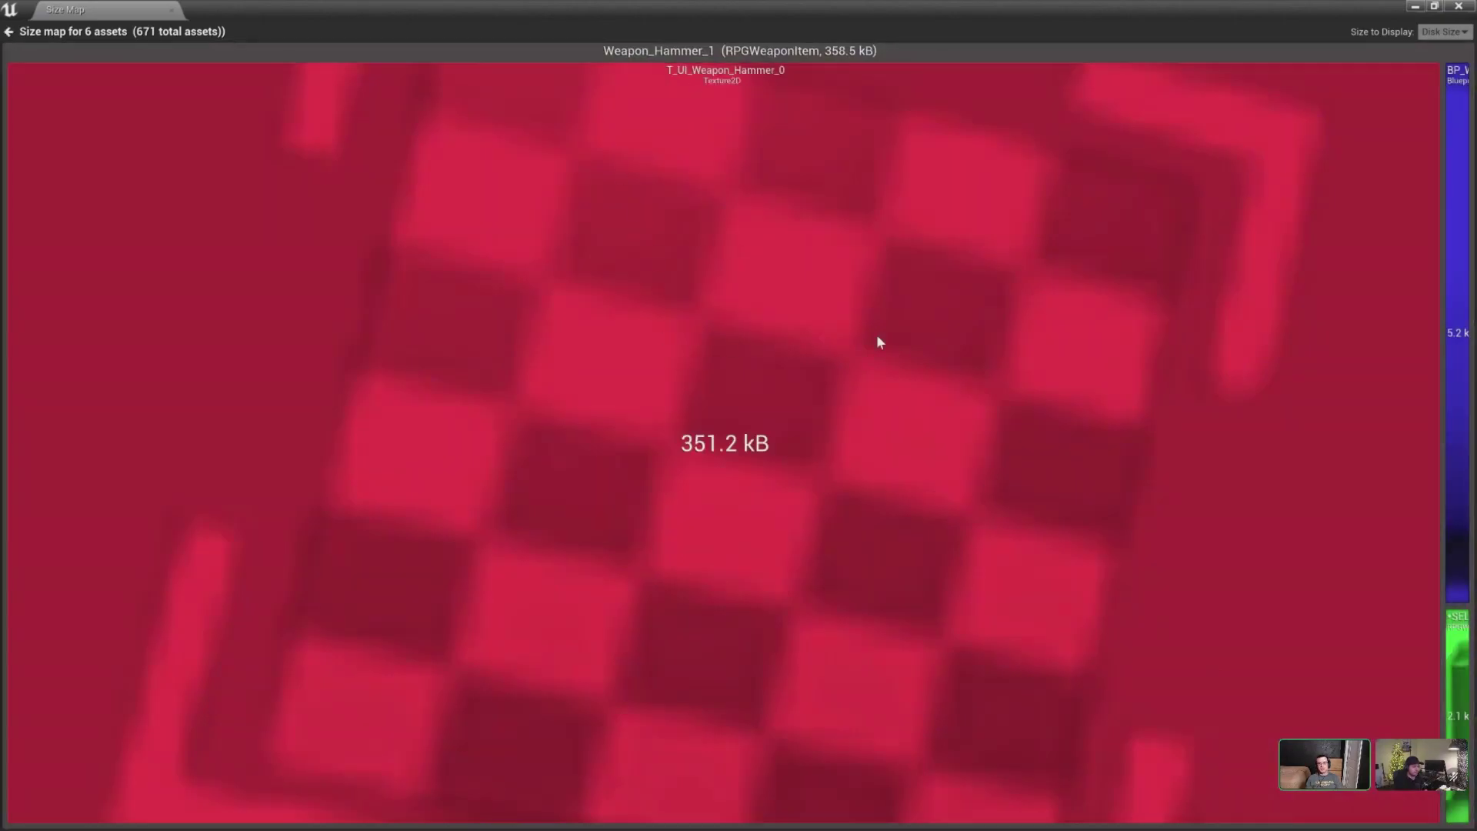
right_click(846, 166)
left_click(677, 261)
scroll(736, 323, "down", 1)
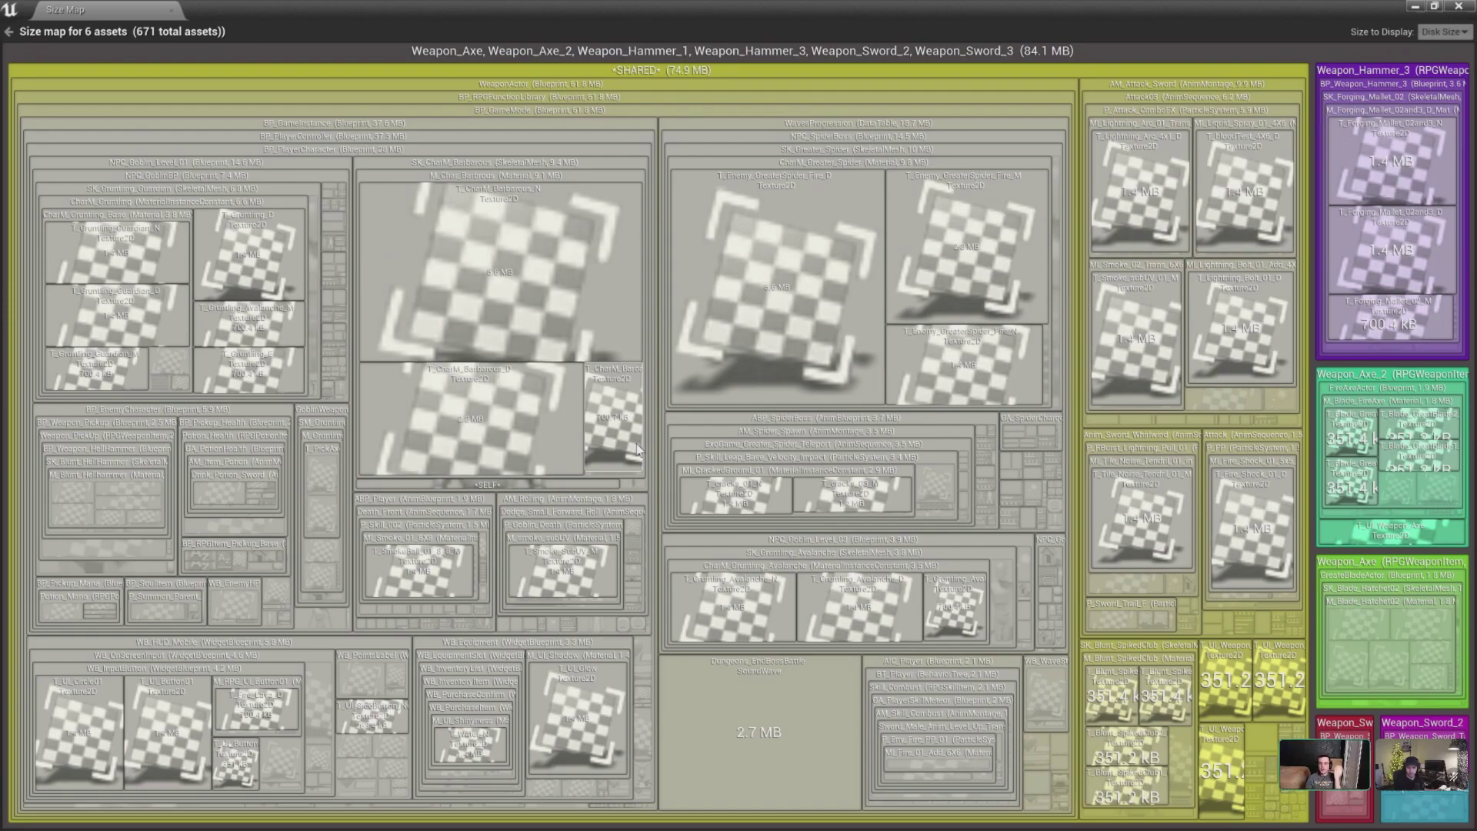
left_click(1459, 6)
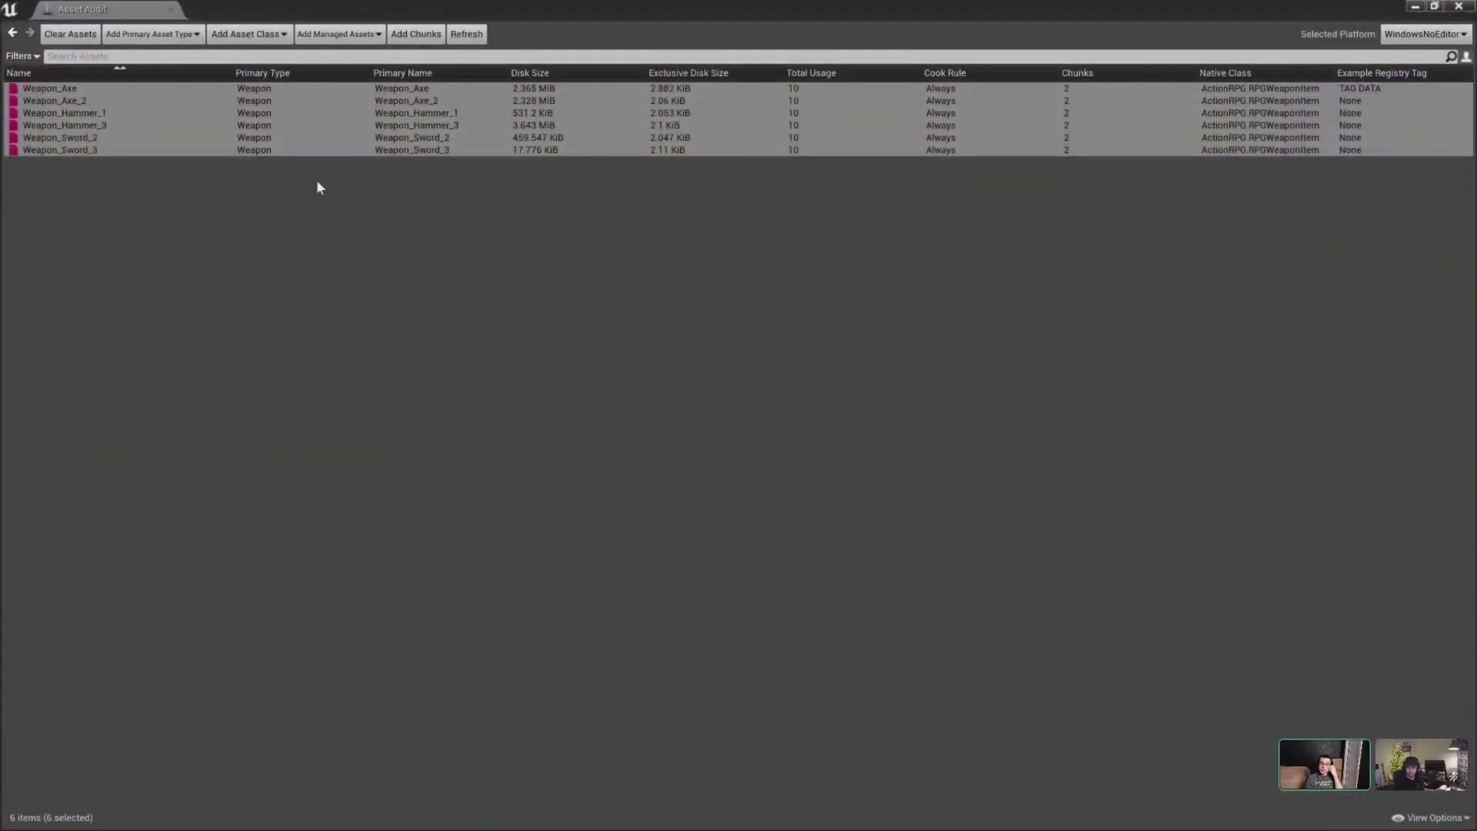
- Clear all the weapon assets from the audit list
left_click(95, 100)
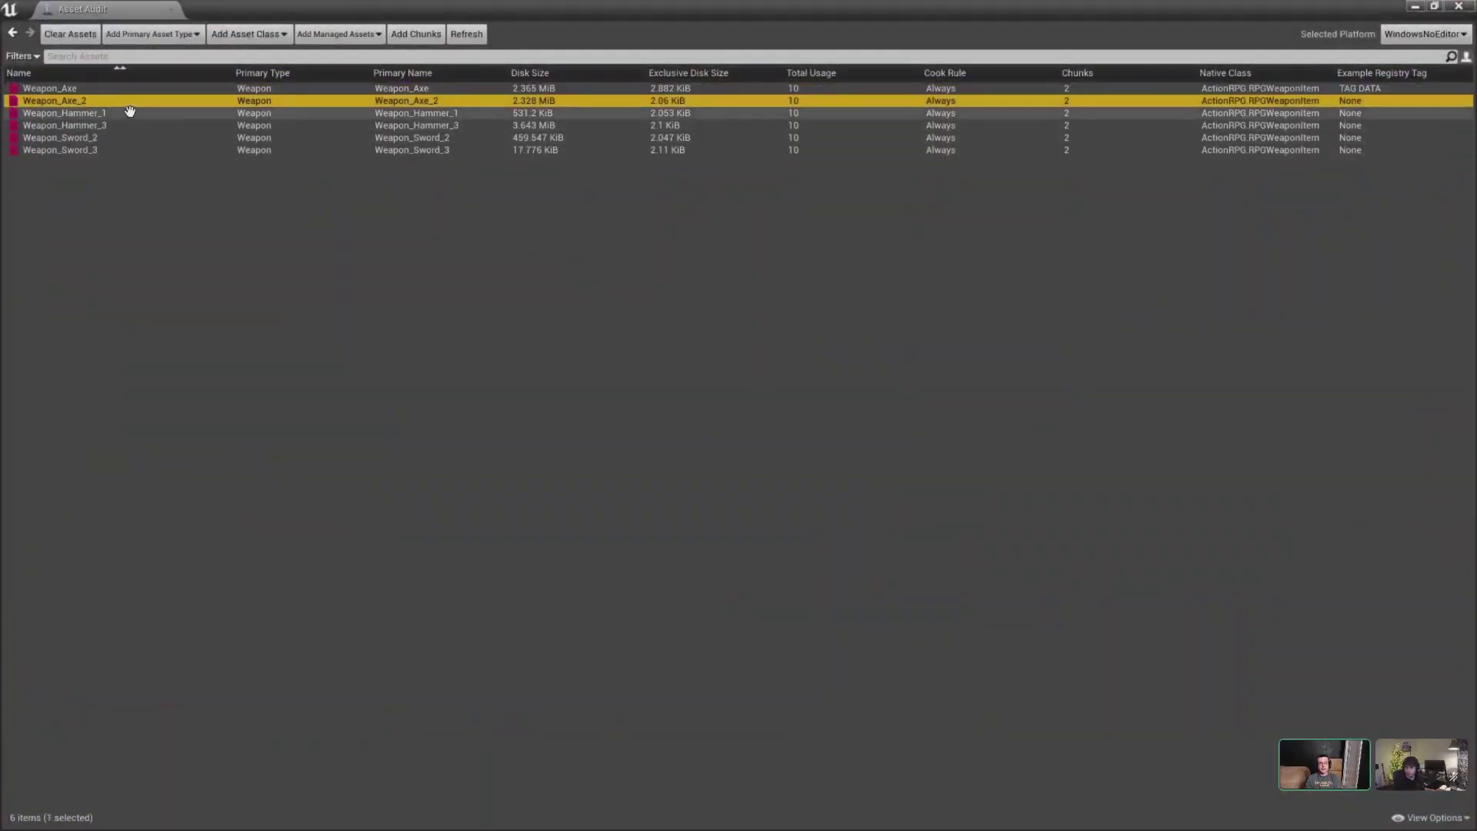
left_click(57, 89)
left_click(58, 36)
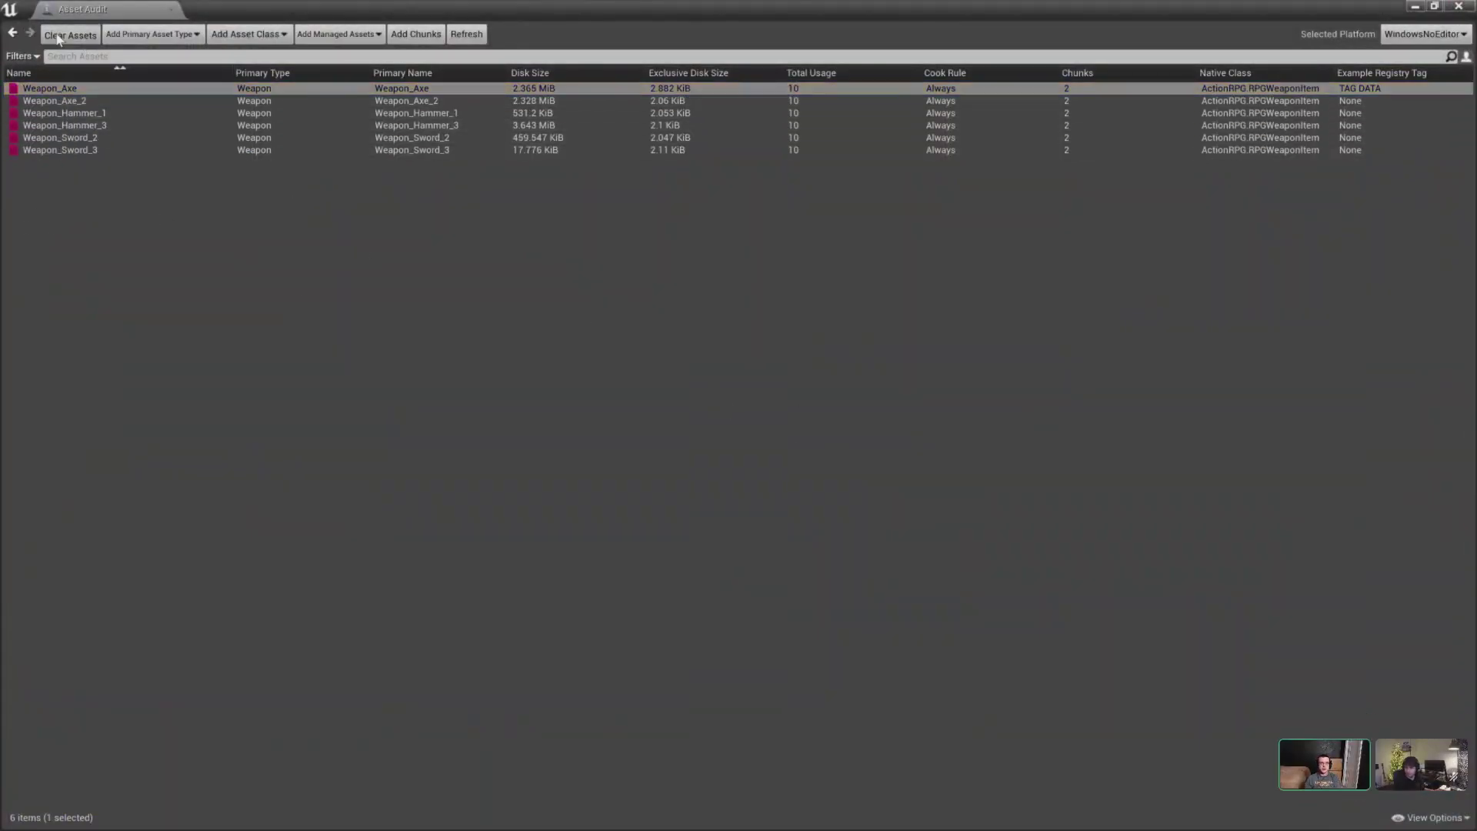
- Add all assets of class Texture2D to the audit and sort them by disk size, largest first
left_click(250, 36)
type("textures")
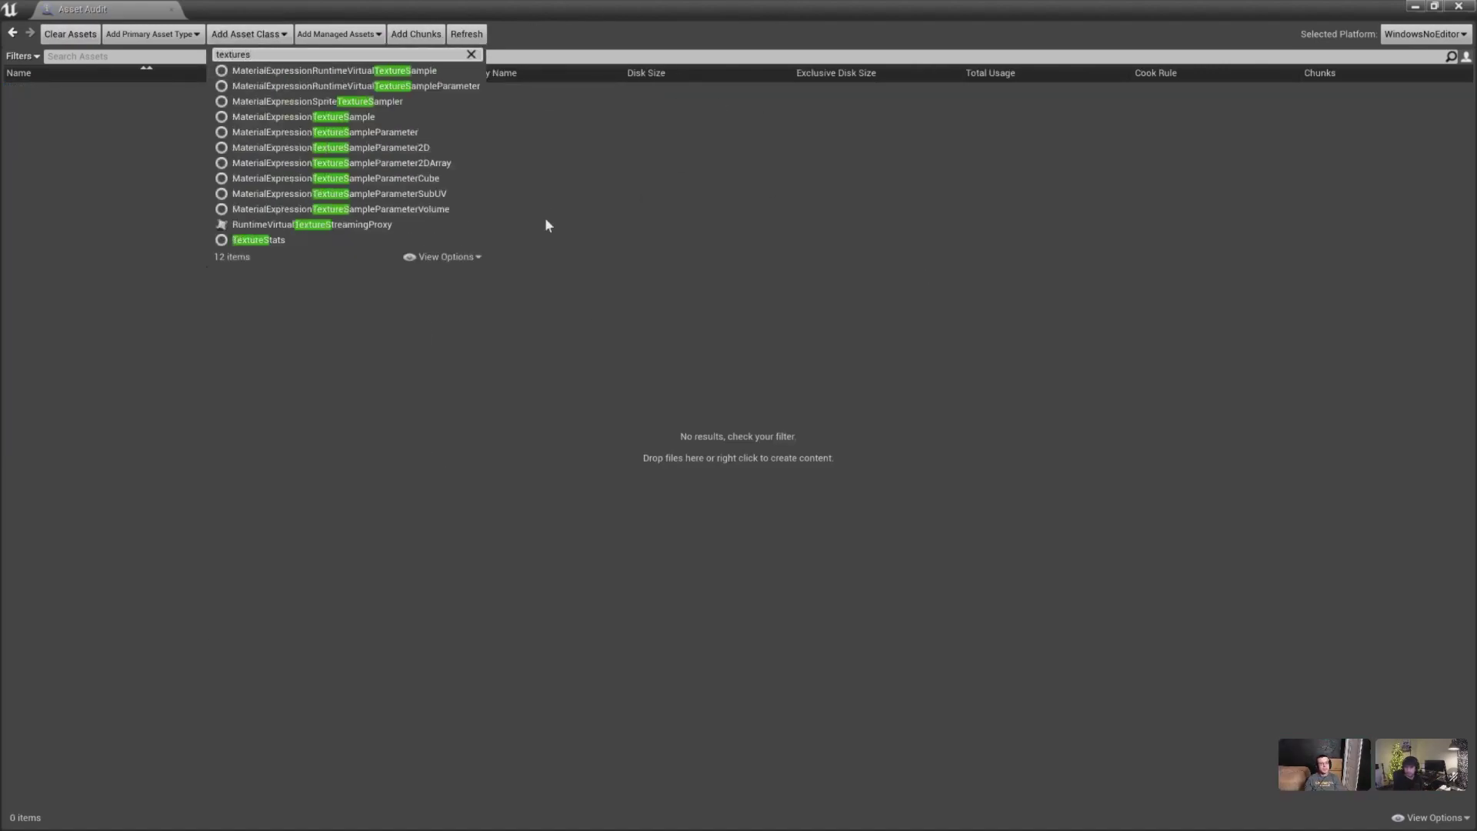
key("BackSpace")
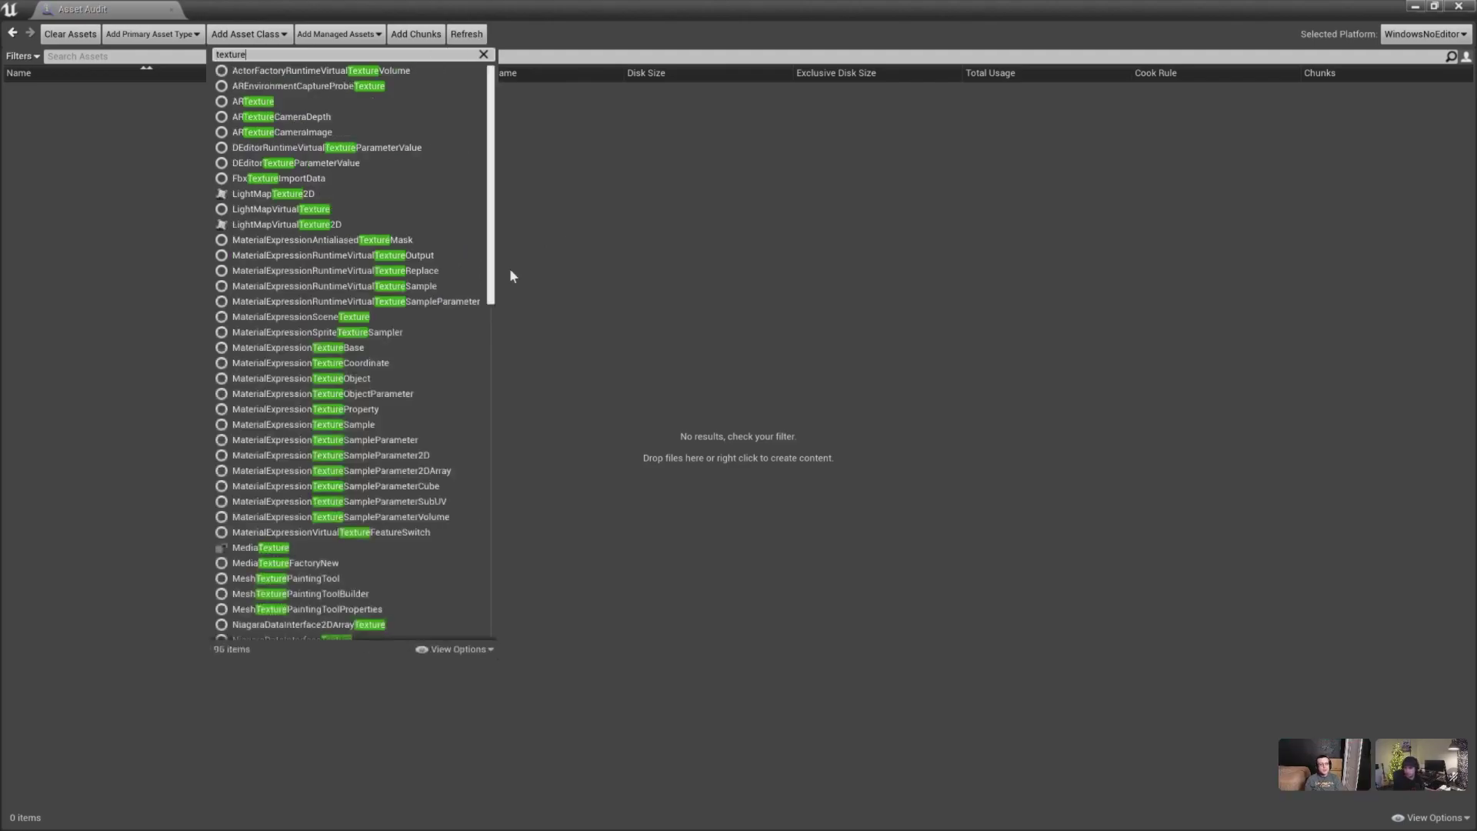
scroll(330, 495, "down", 3)
scroll(330, 495, "down", 5)
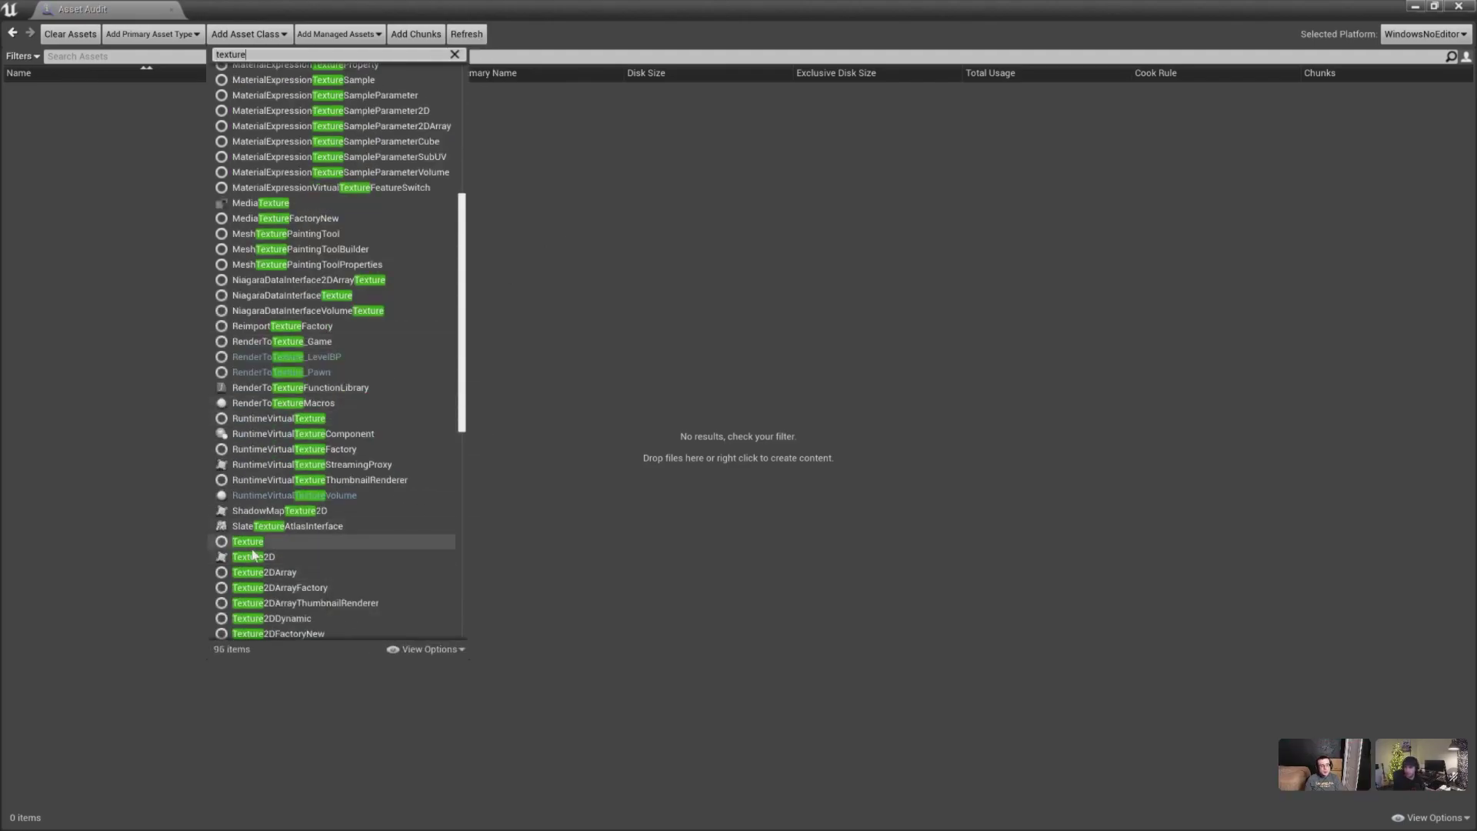
left_click(242, 562)
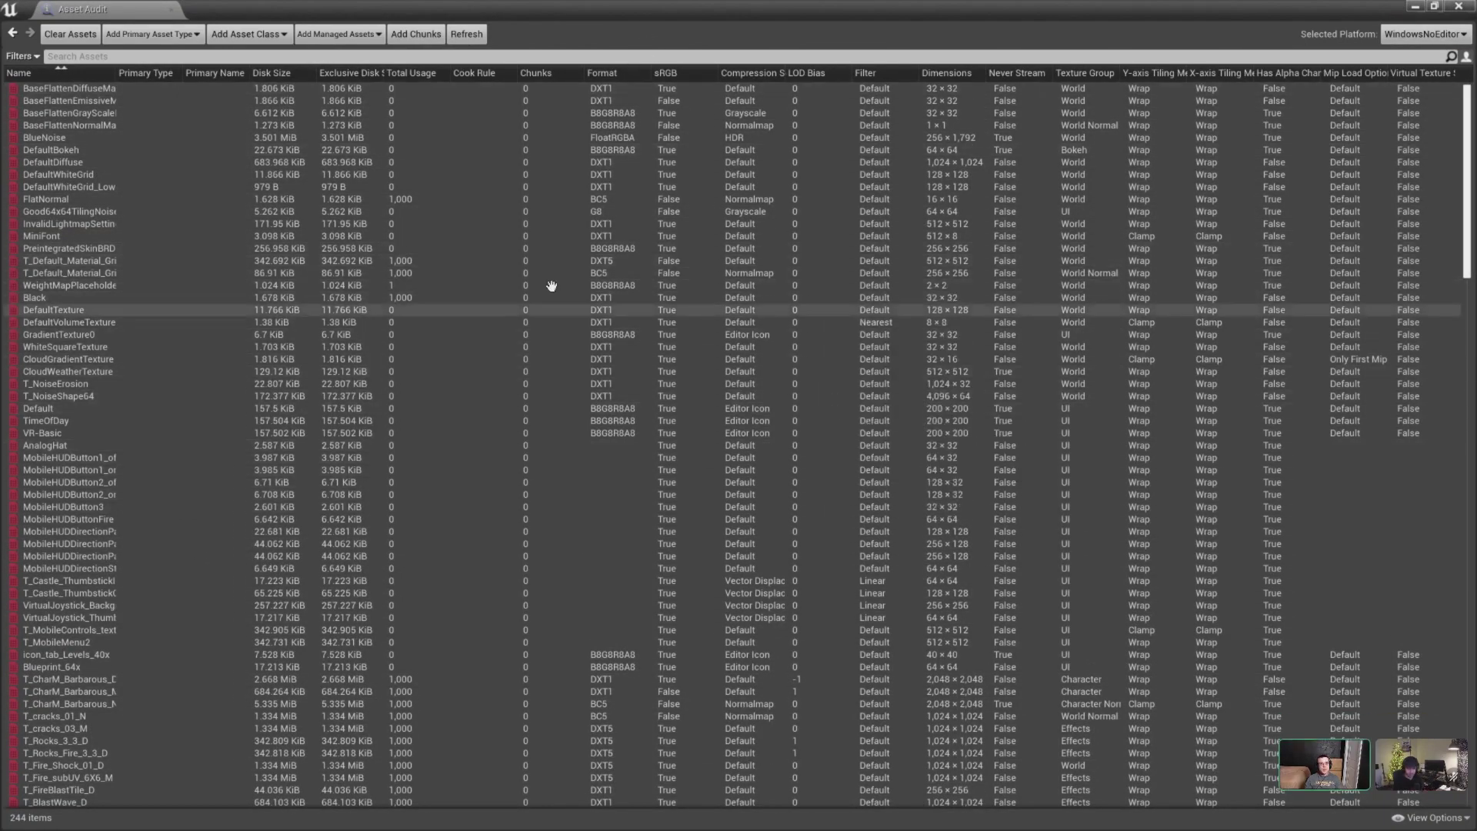
left_click(270, 73)
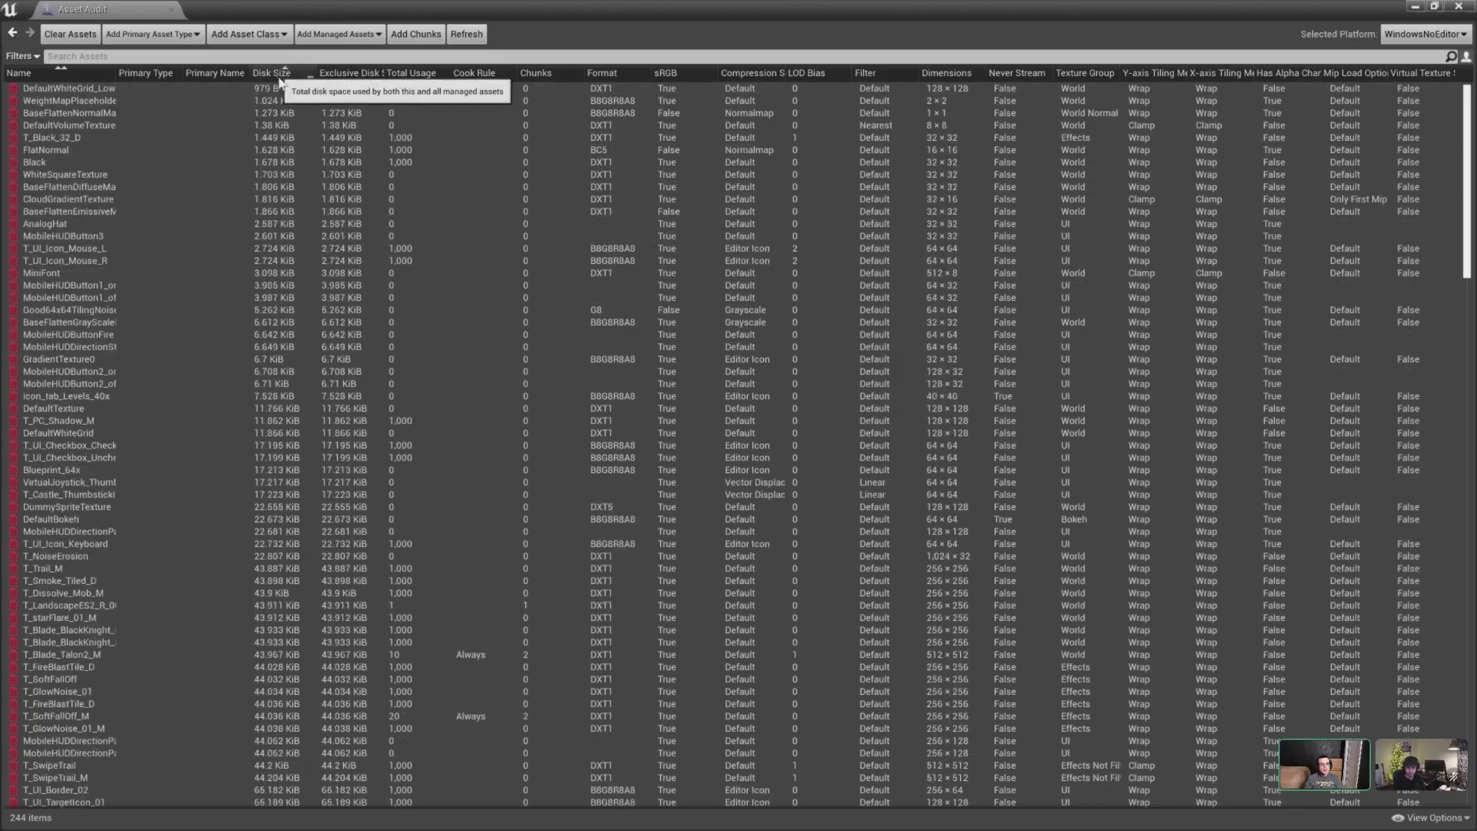
left_click(278, 73)
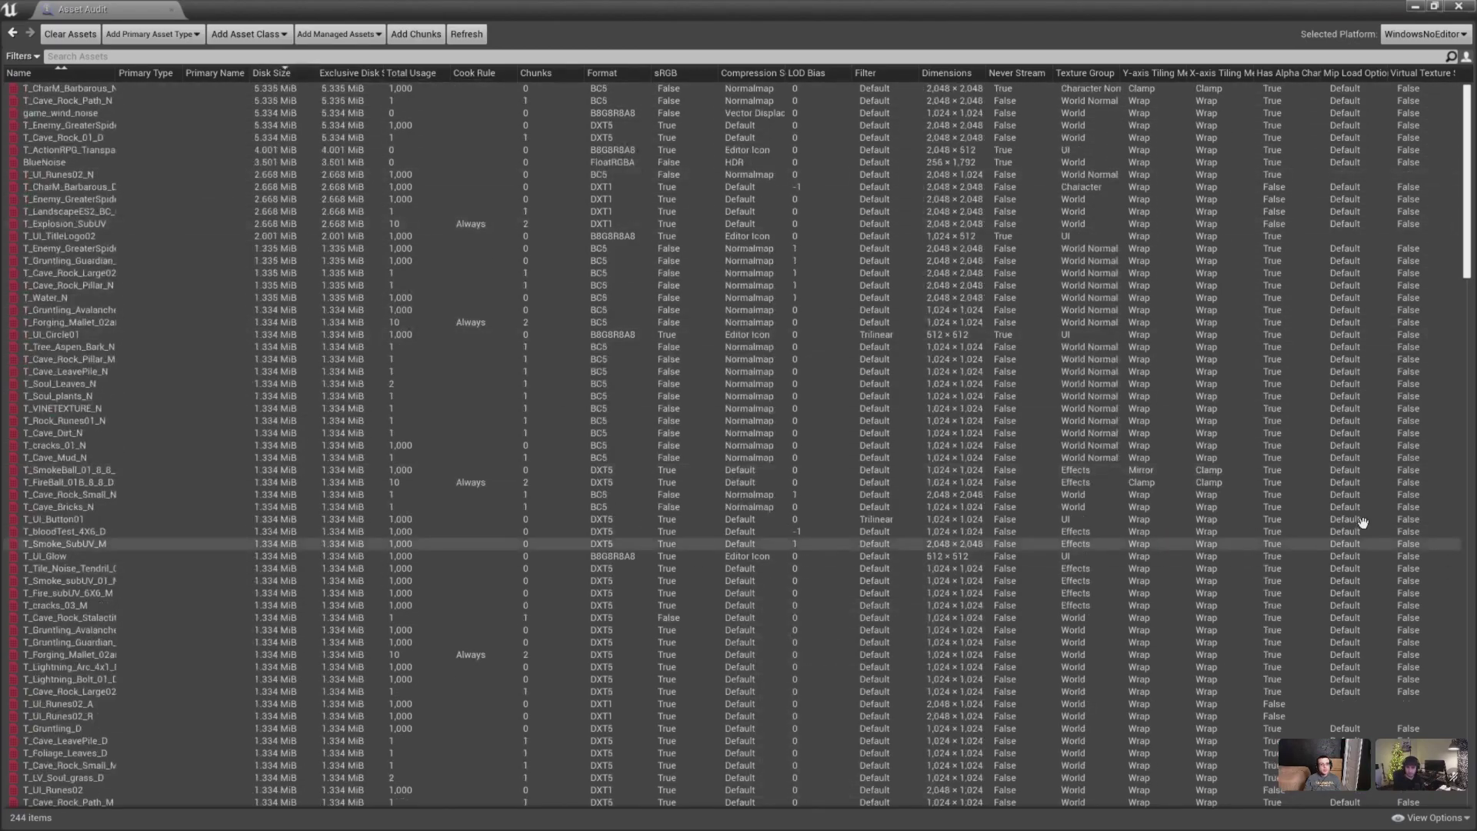
- Open the T_CharM_Barbarous_N texture for editing to view its details, and return to the Asset Audit window
left_click(85, 87)
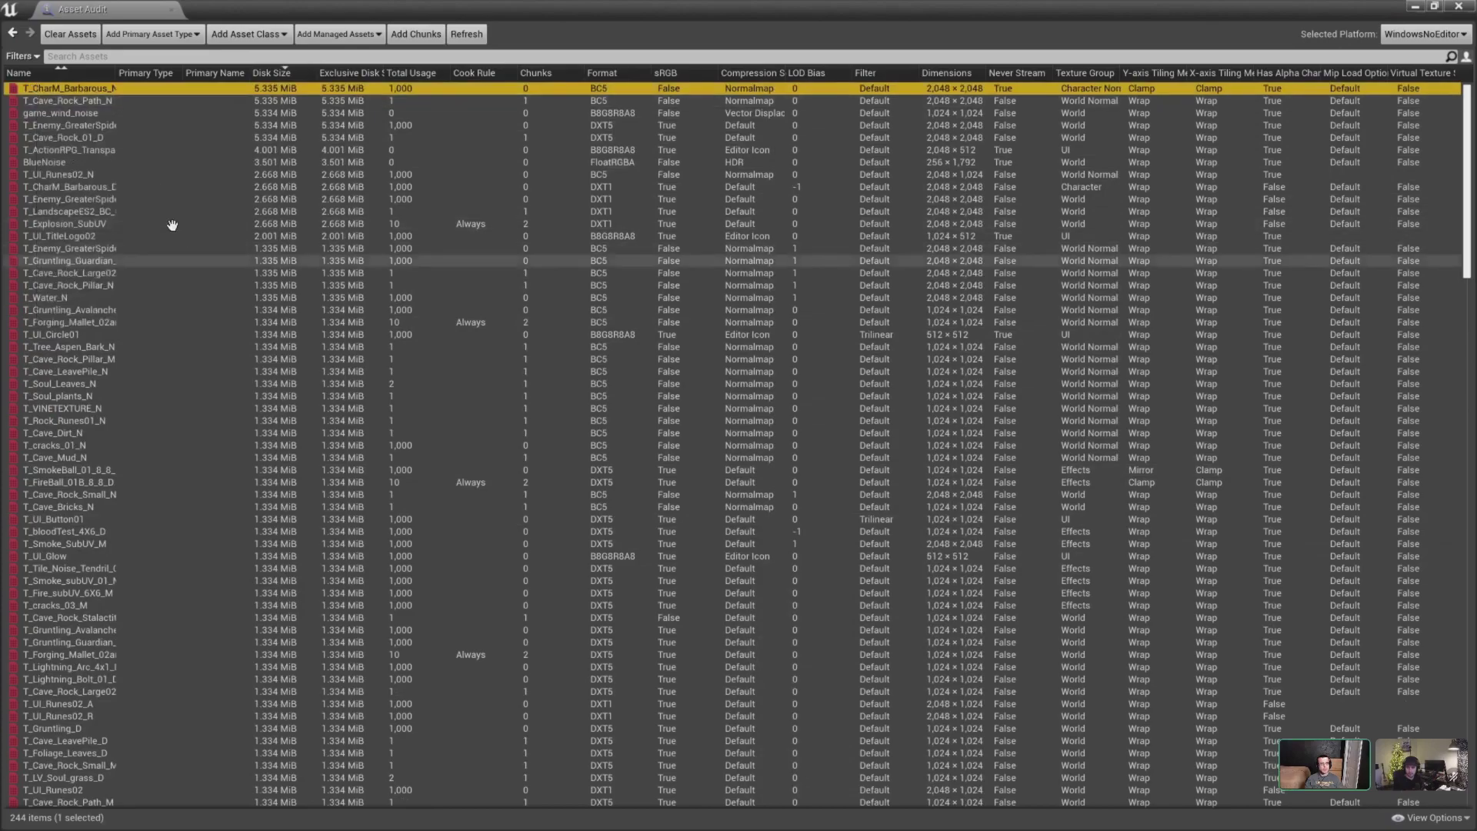
right_click(85, 87)
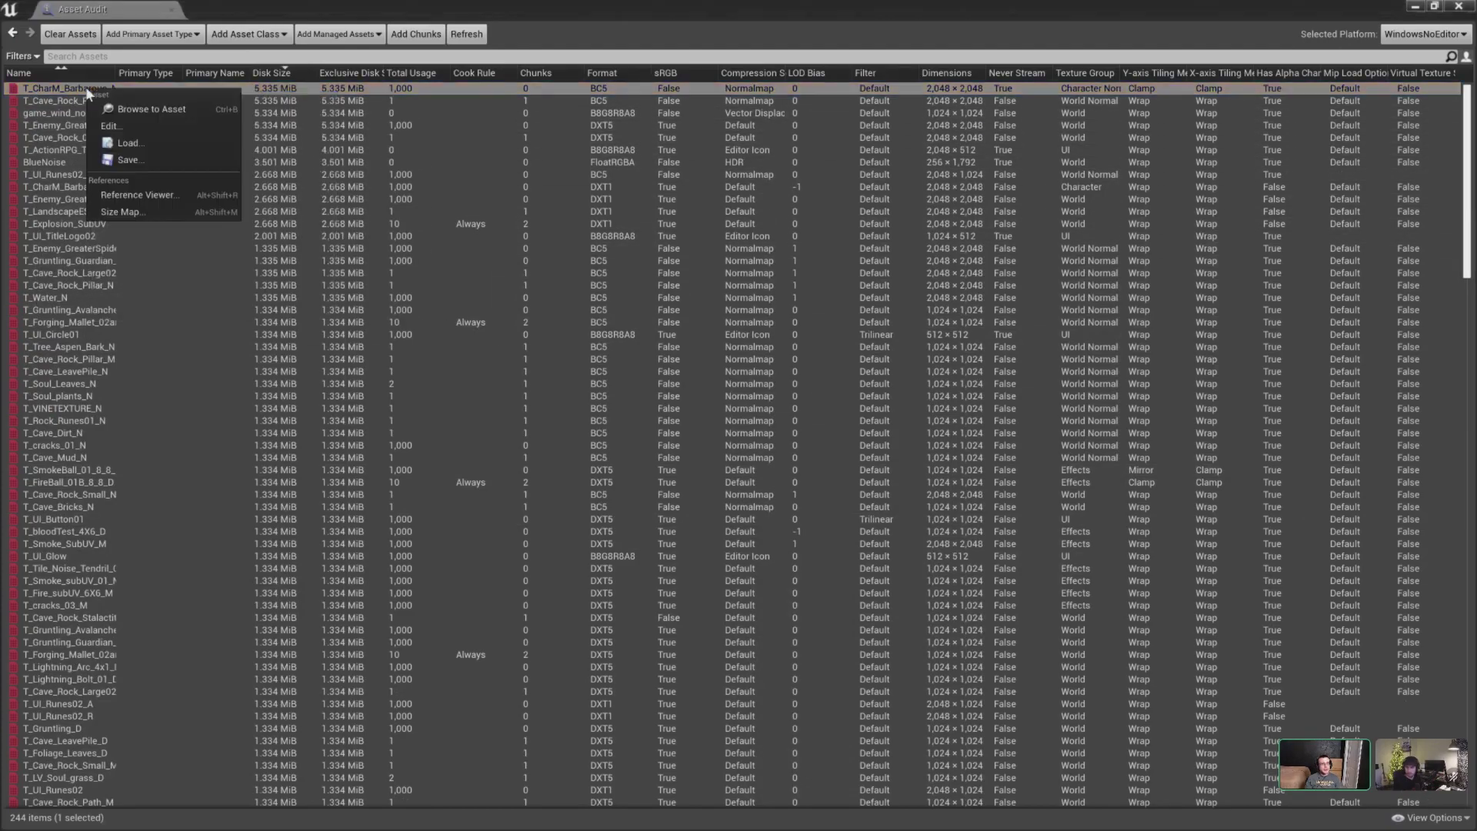
left_click(139, 129)
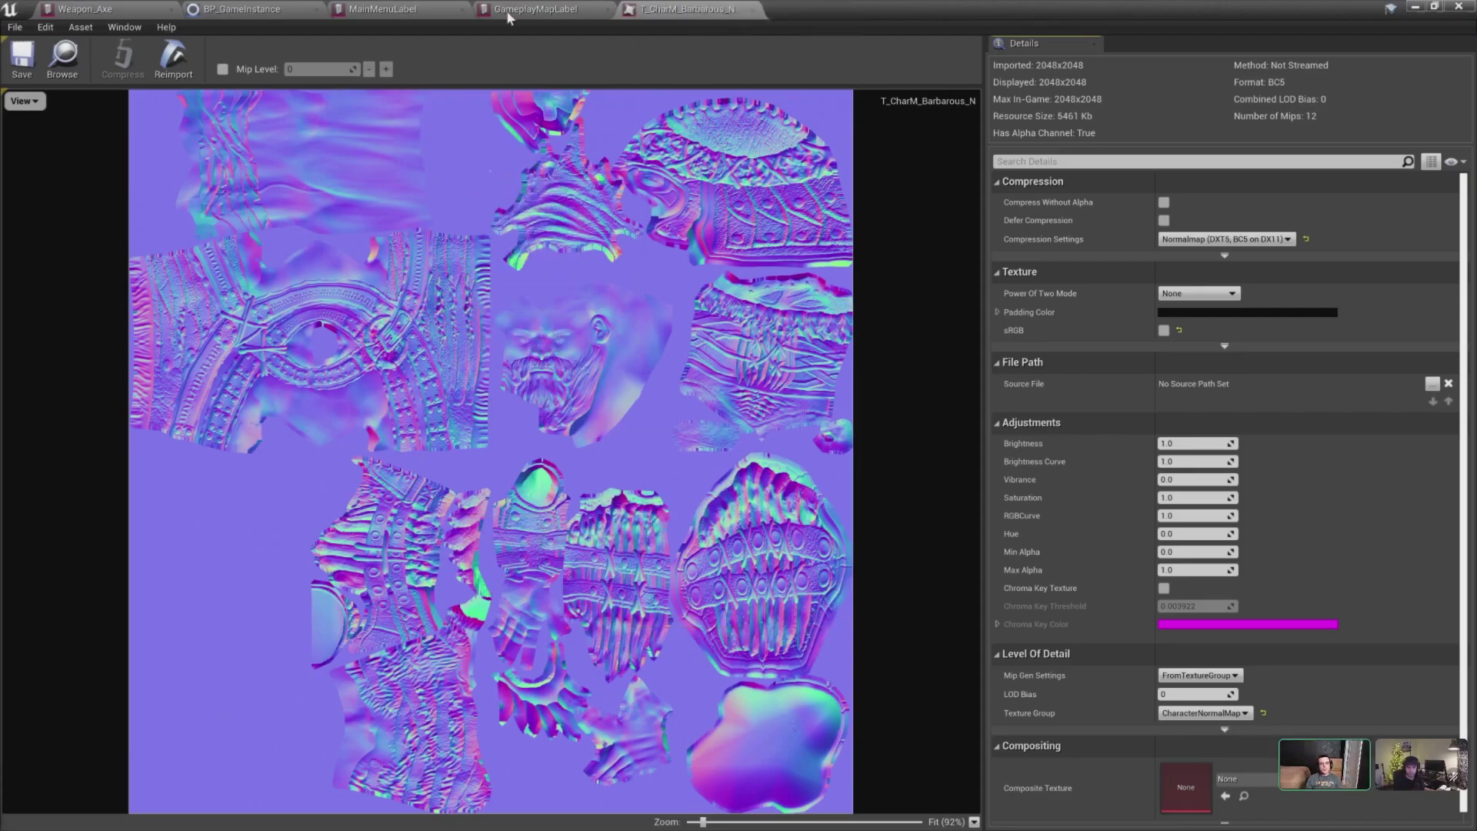
left_click_drag(1036, 11, 852, 326)
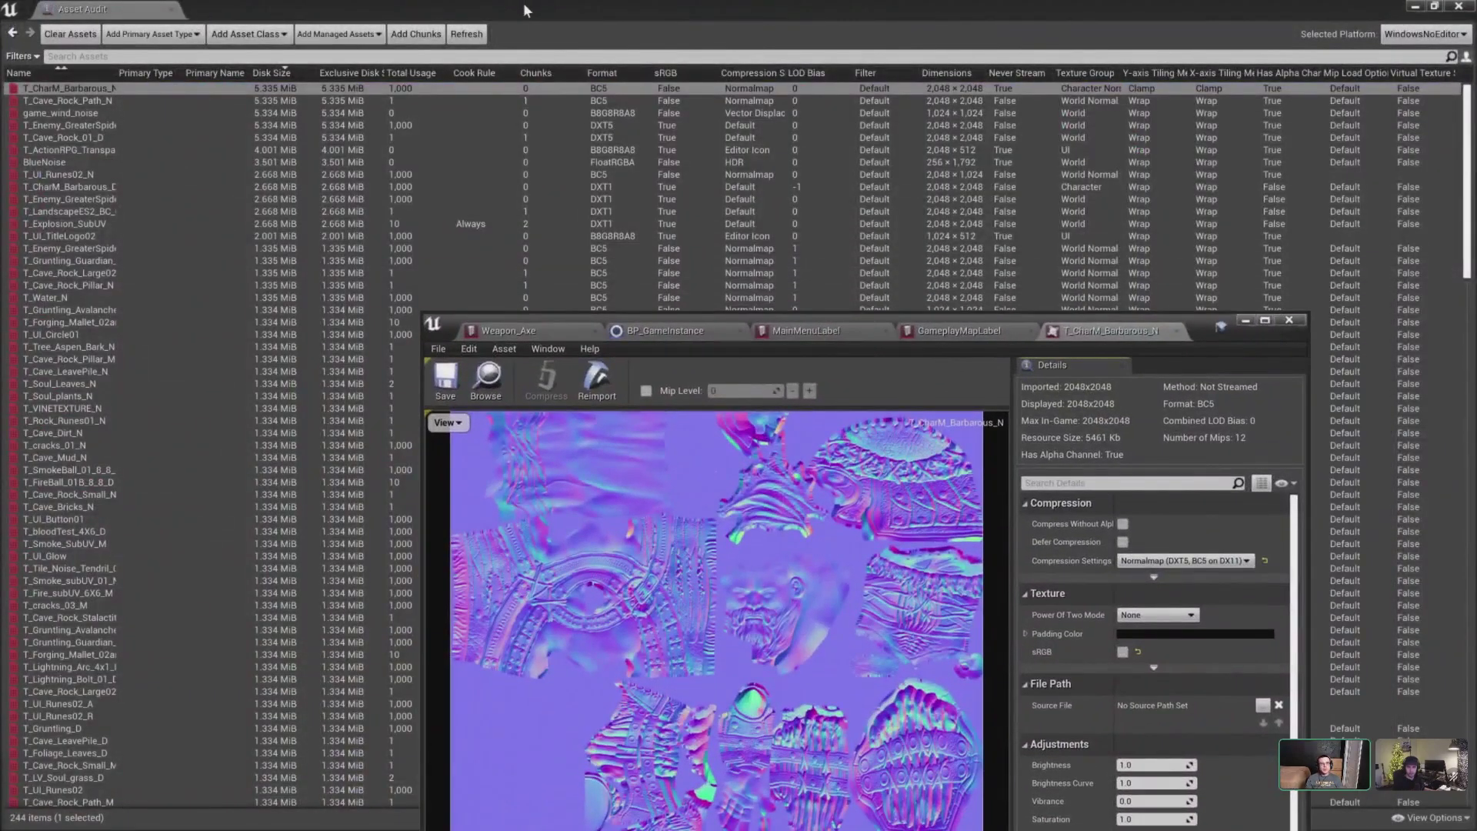
left_click(522, 4)
right_click_drag(585, 285, 585, 433)
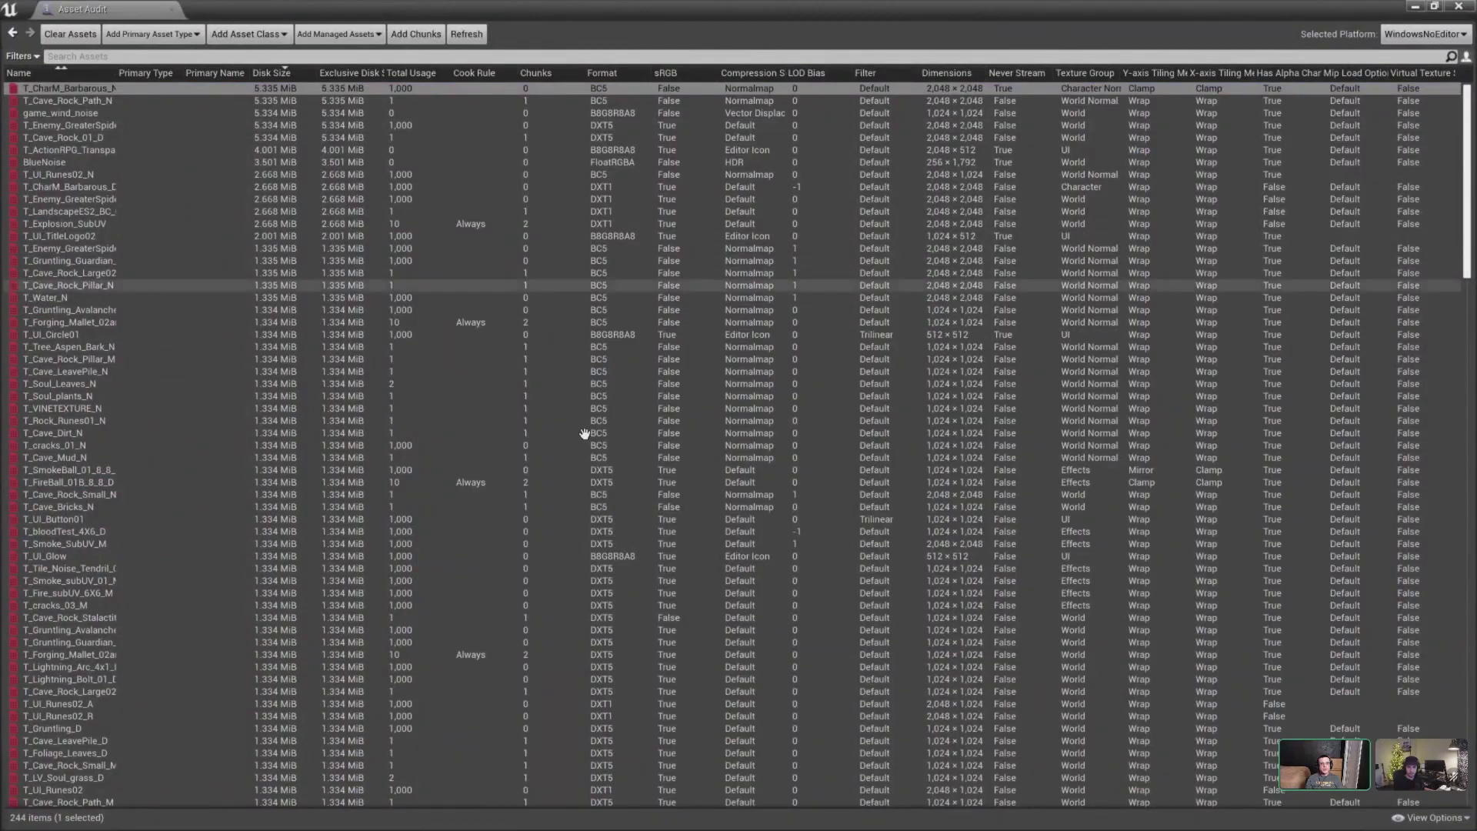
- Open the game_wind_noise texture for editing to view its compression details, and close the texture editor
left_click(86, 113)
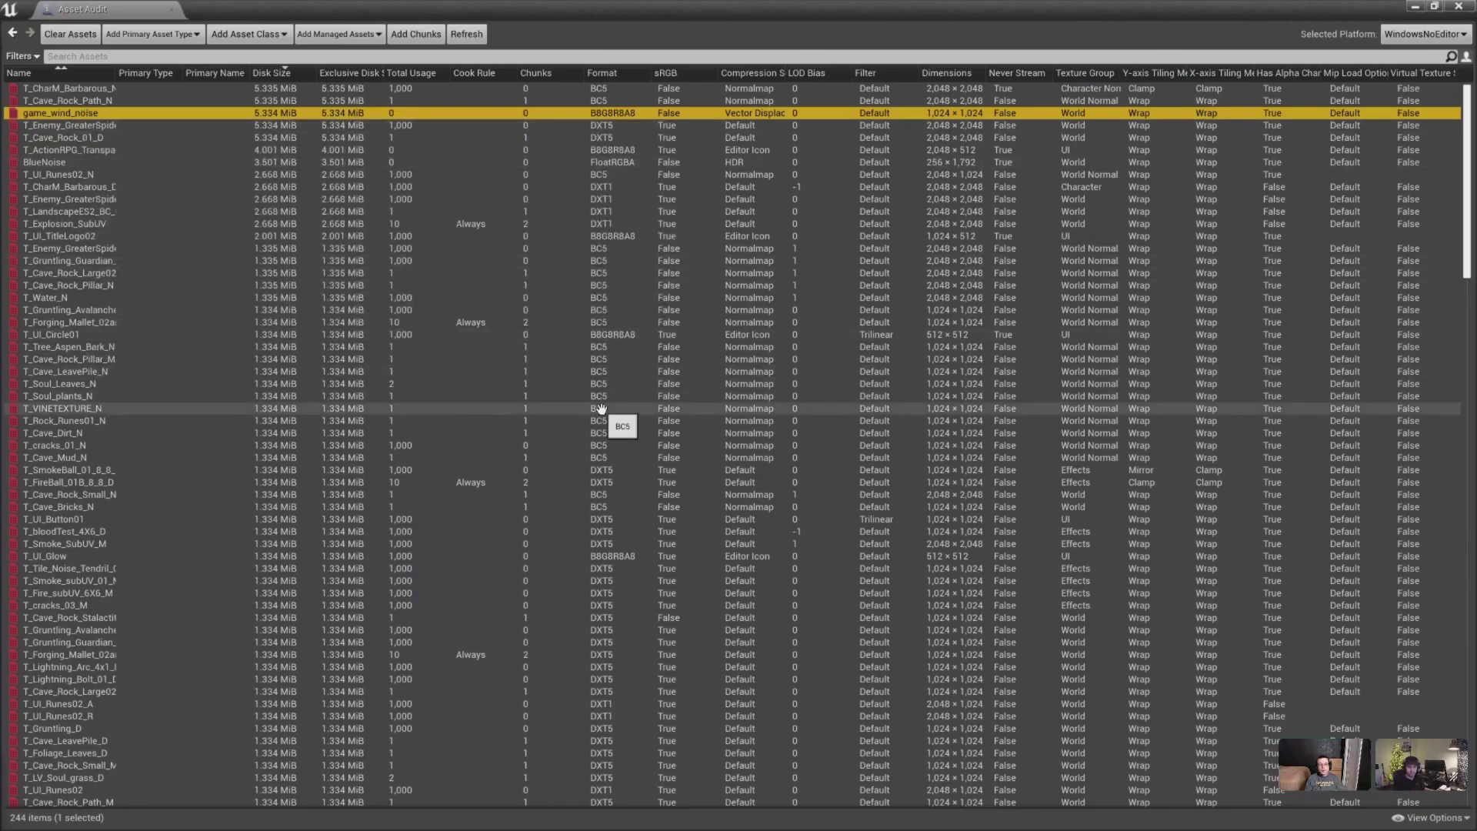
mouse_move(60, 108)
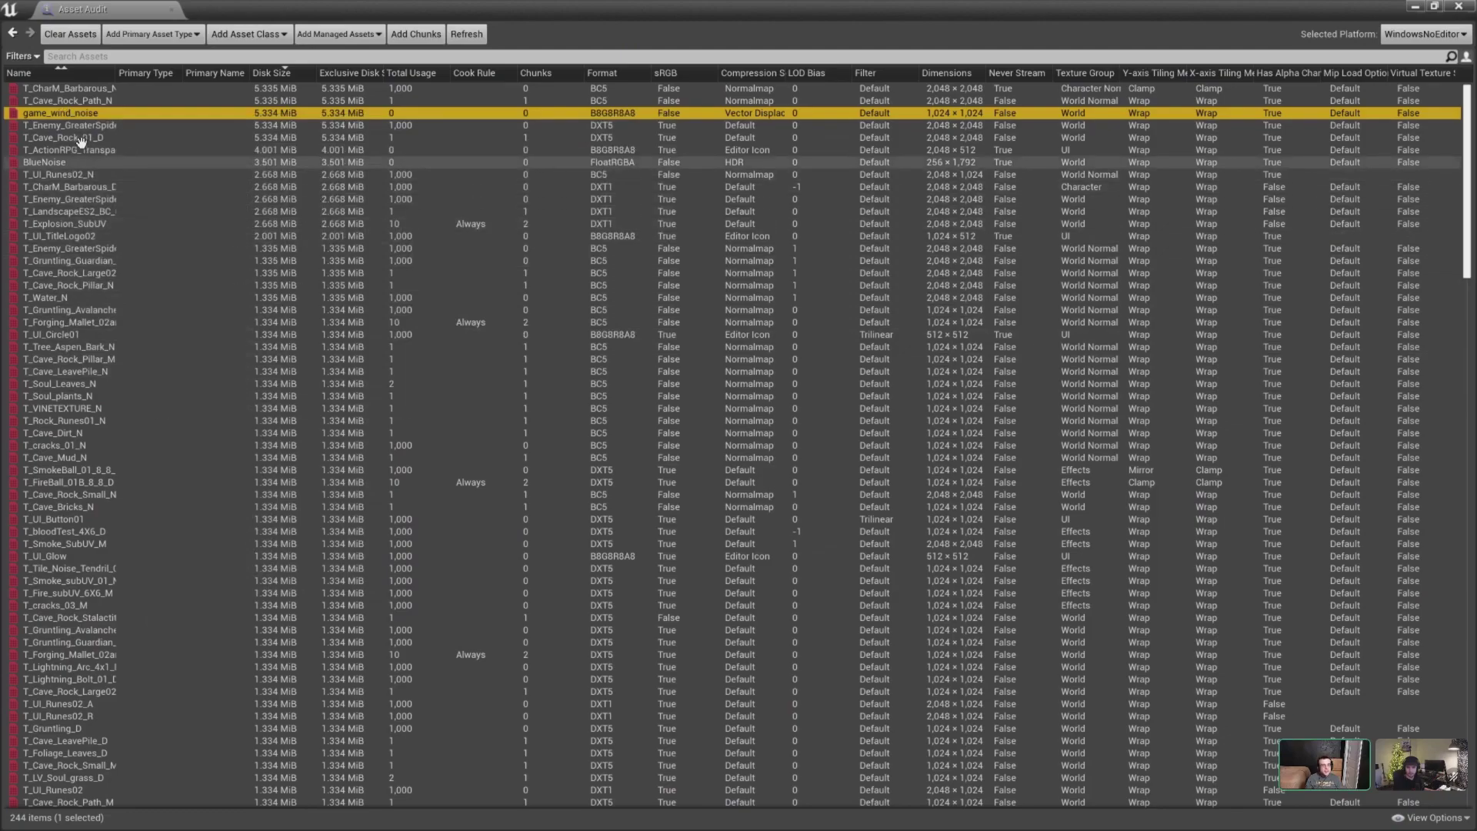
right_click(42, 108)
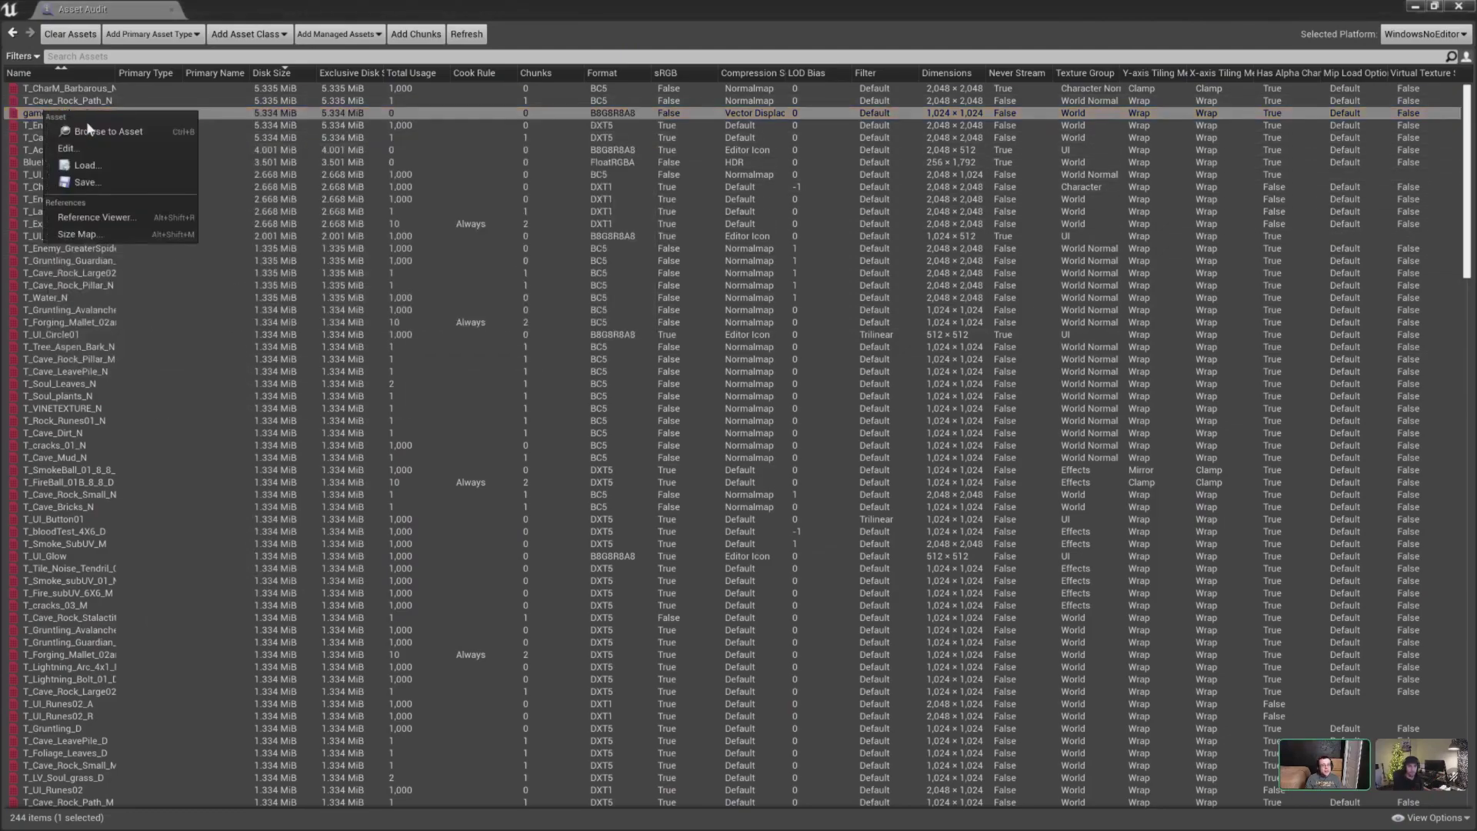
left_click(85, 151)
left_click_drag(1205, 326, 980, 365)
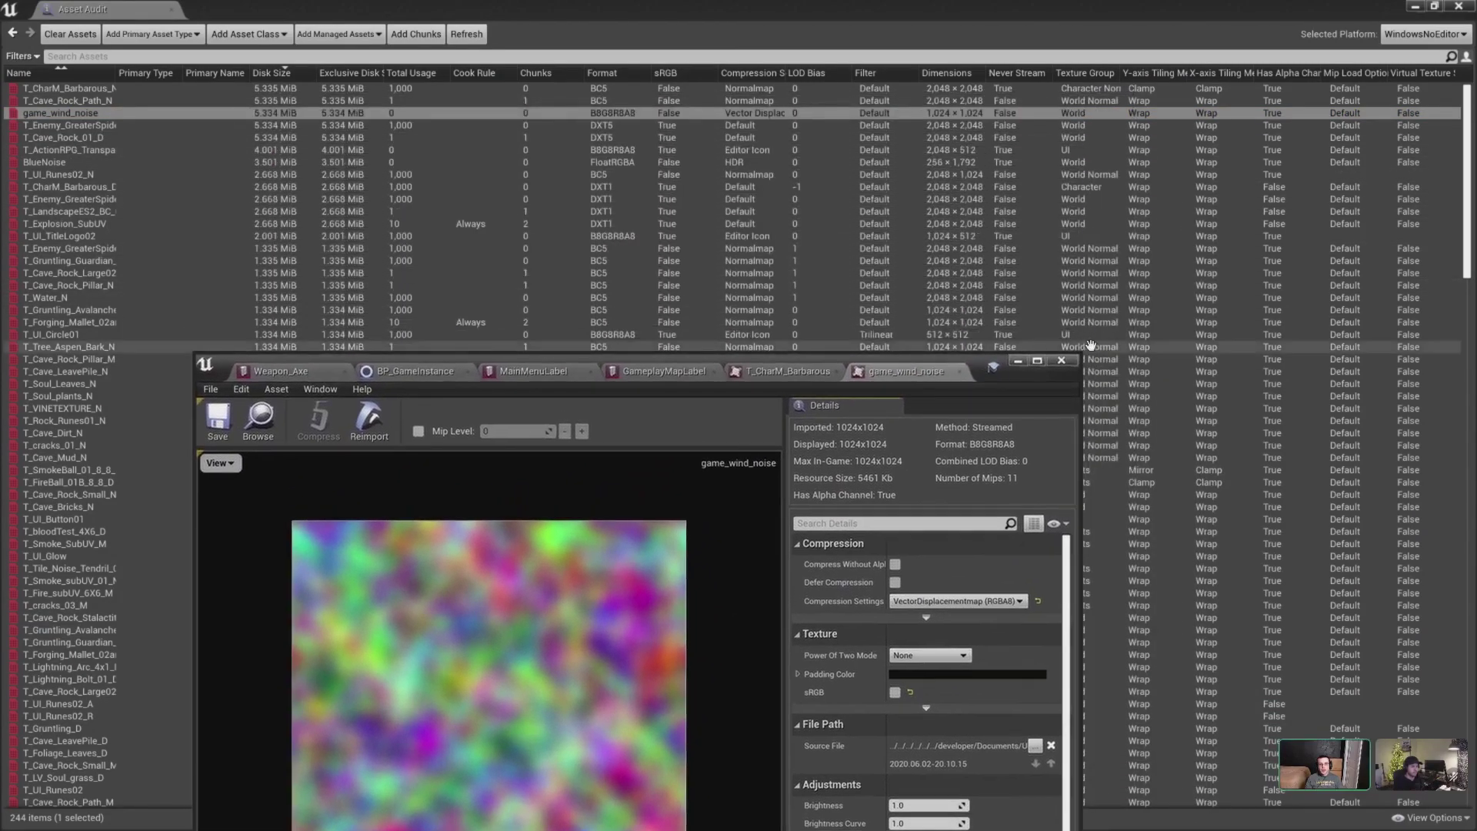
left_click(1061, 360)
mouse_move(56, 113)
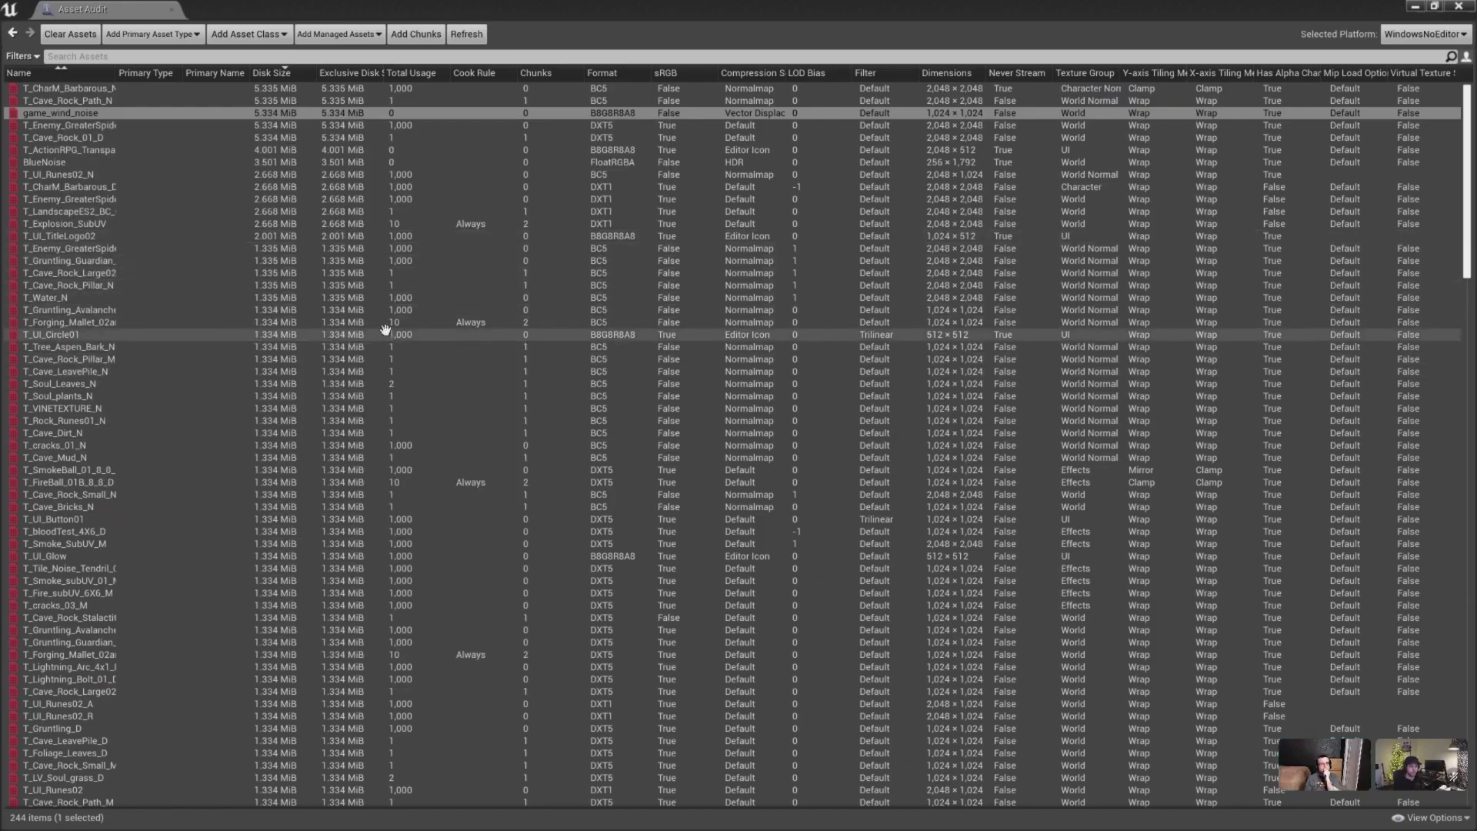
- Open the T_Cave_Rock_01_D texture to view its details, and close the texture editor
left_click(81, 137)
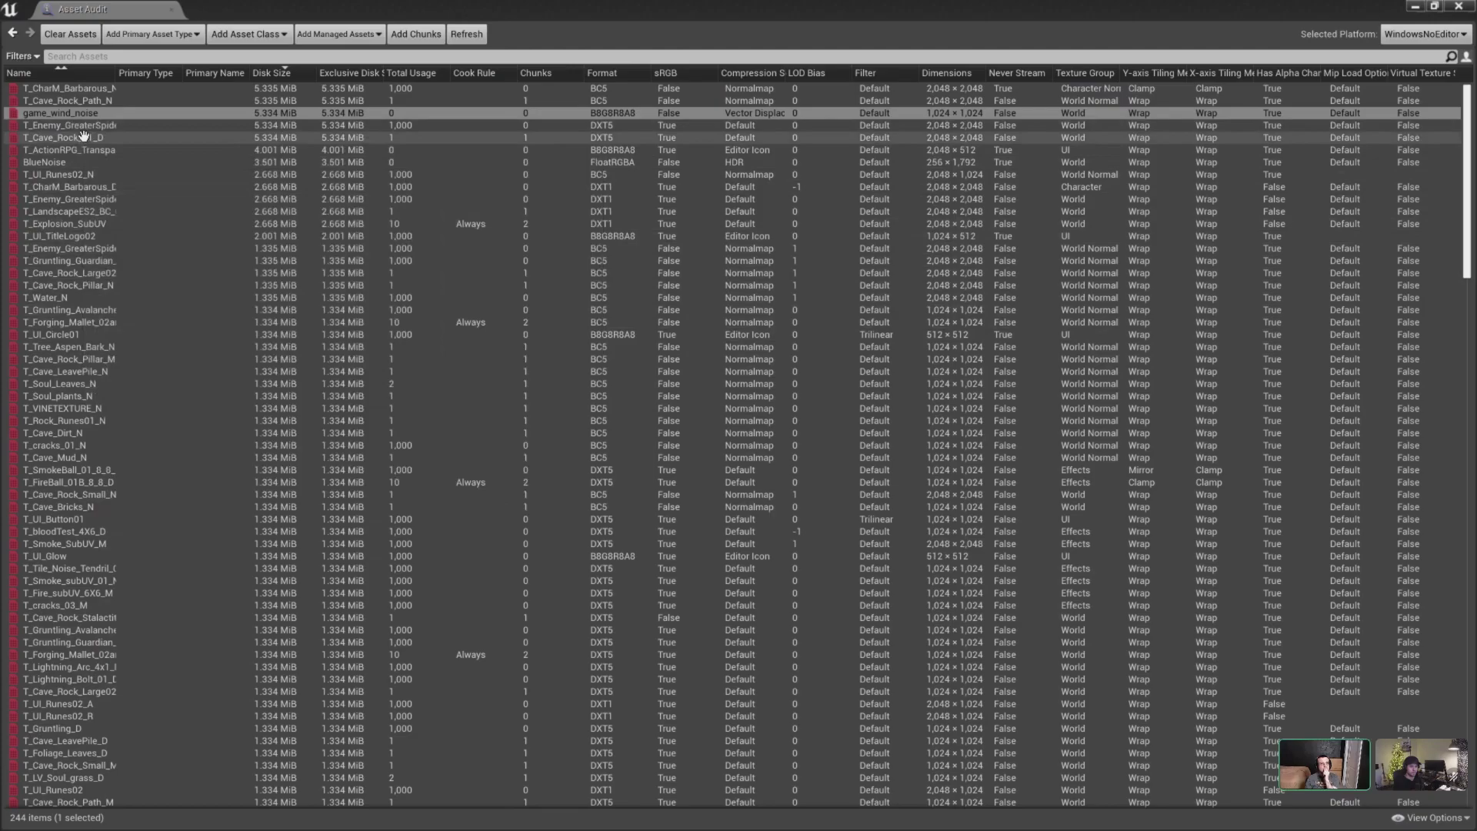
double_click(84, 137)
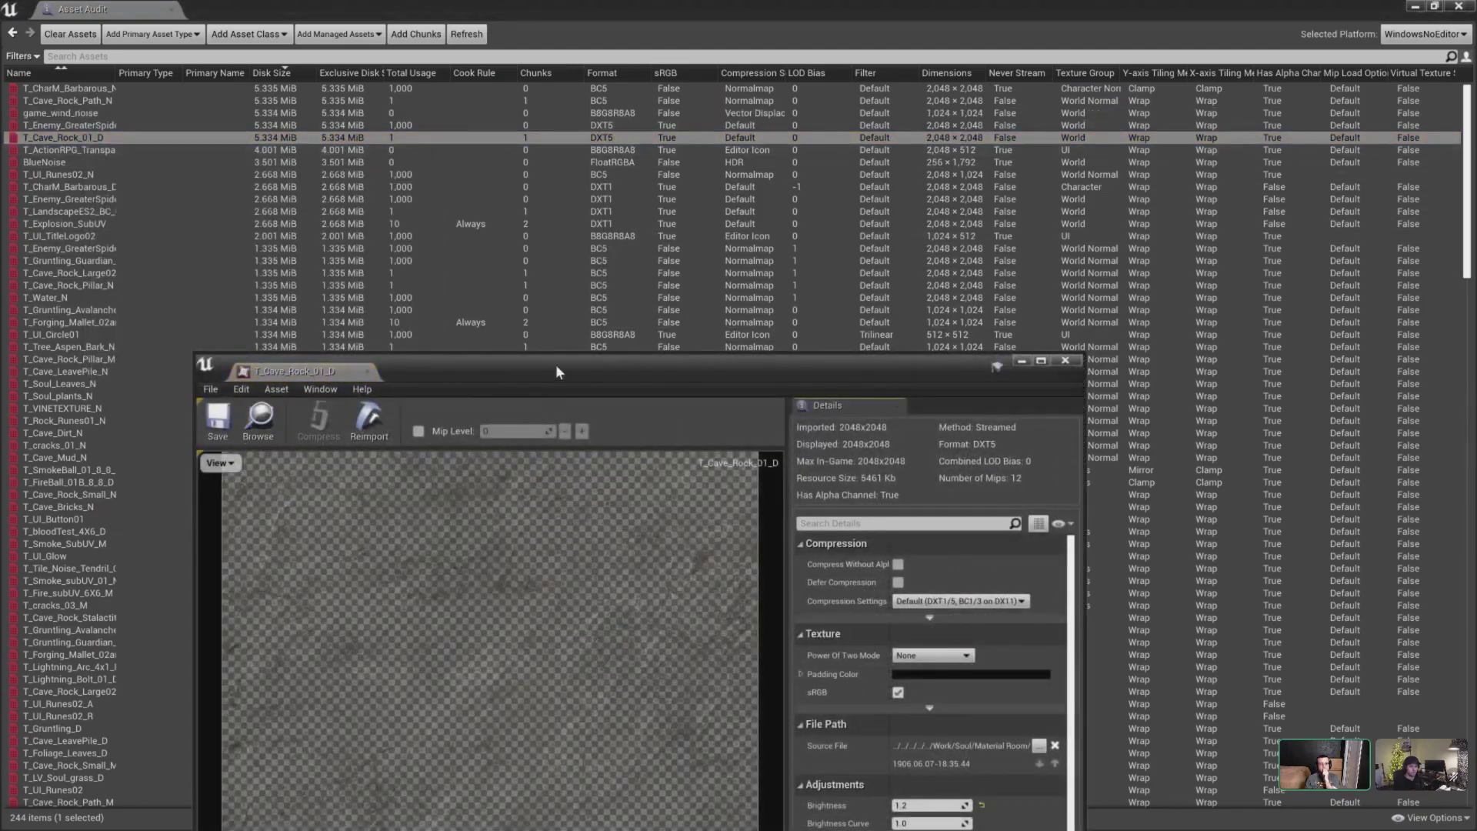
left_click_drag(555, 366, 638, 23)
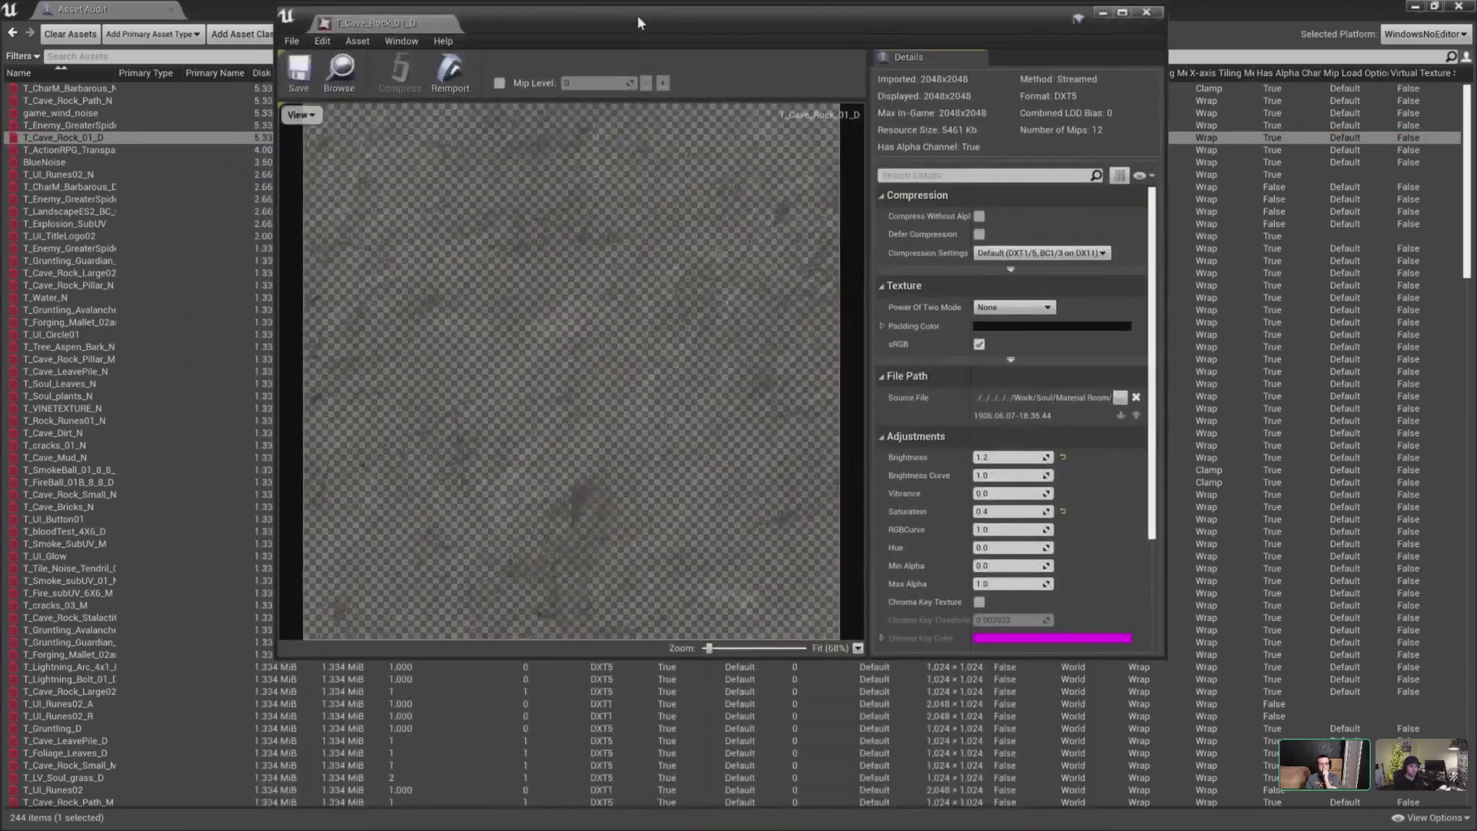
left_click(1136, 15)
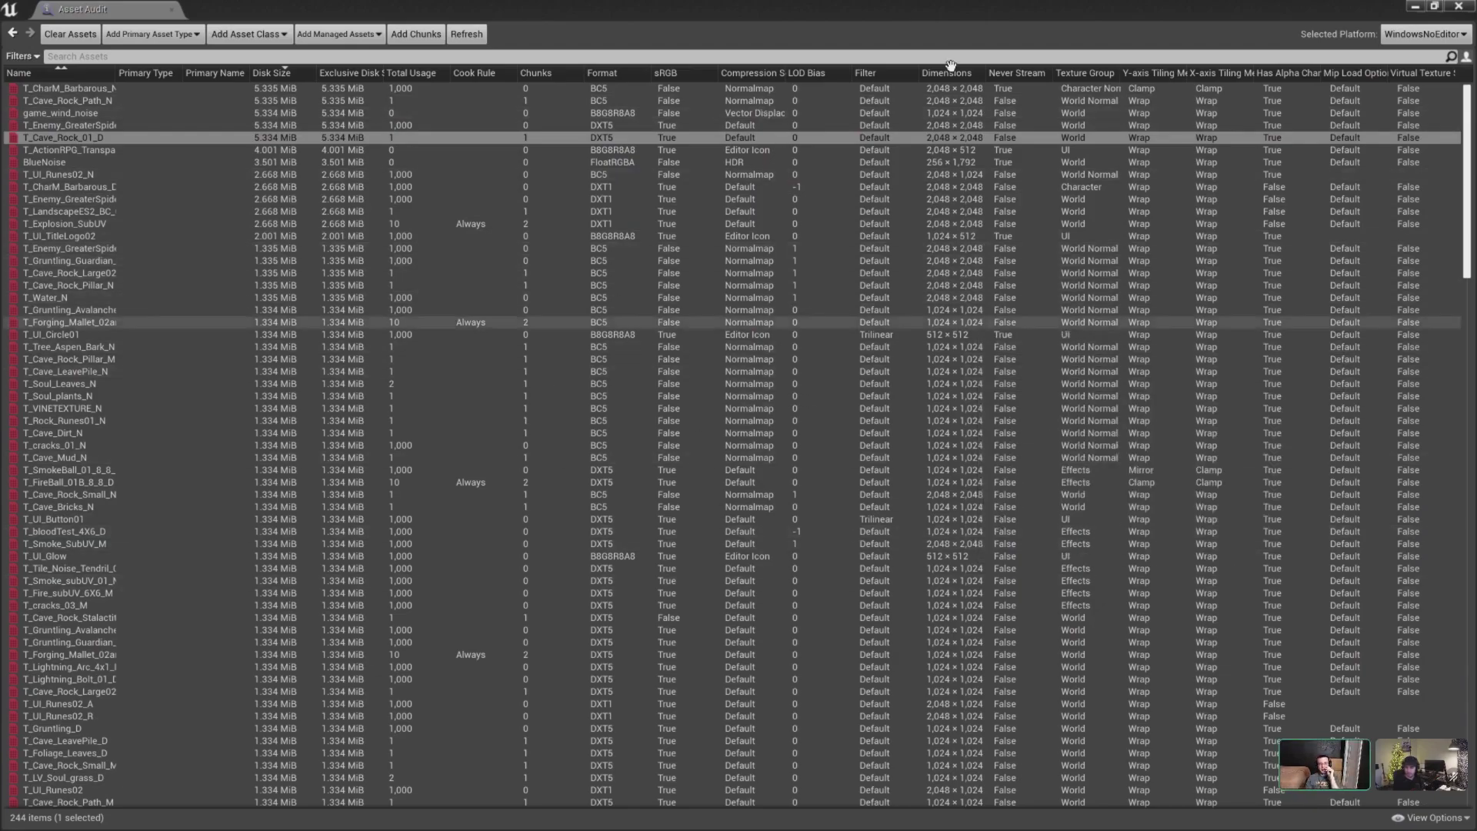
- Clear all the textures from the audit list and add the project's chunks instead
mouse_move(882, 275)
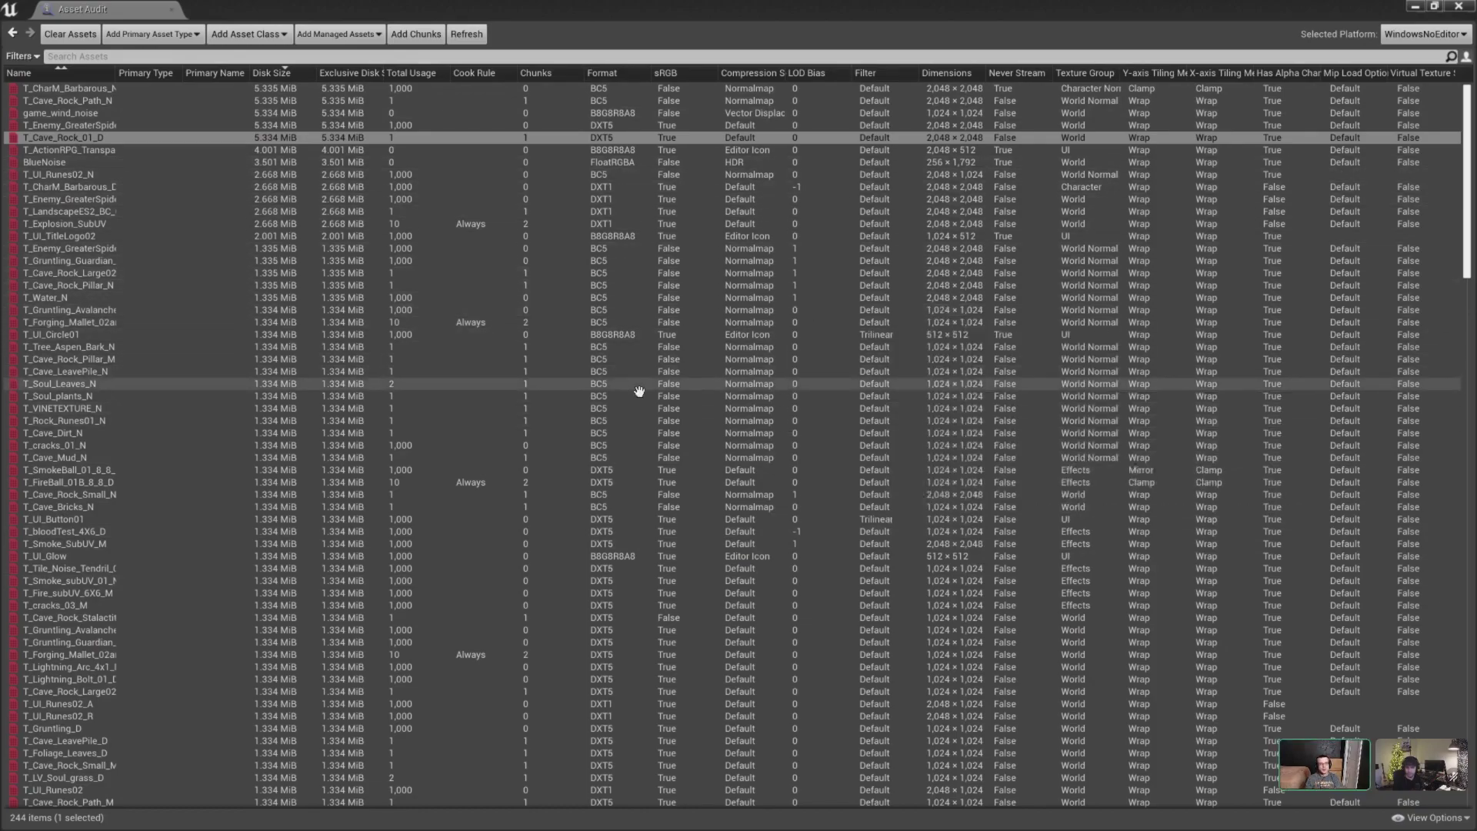
mouse_move(507, 431)
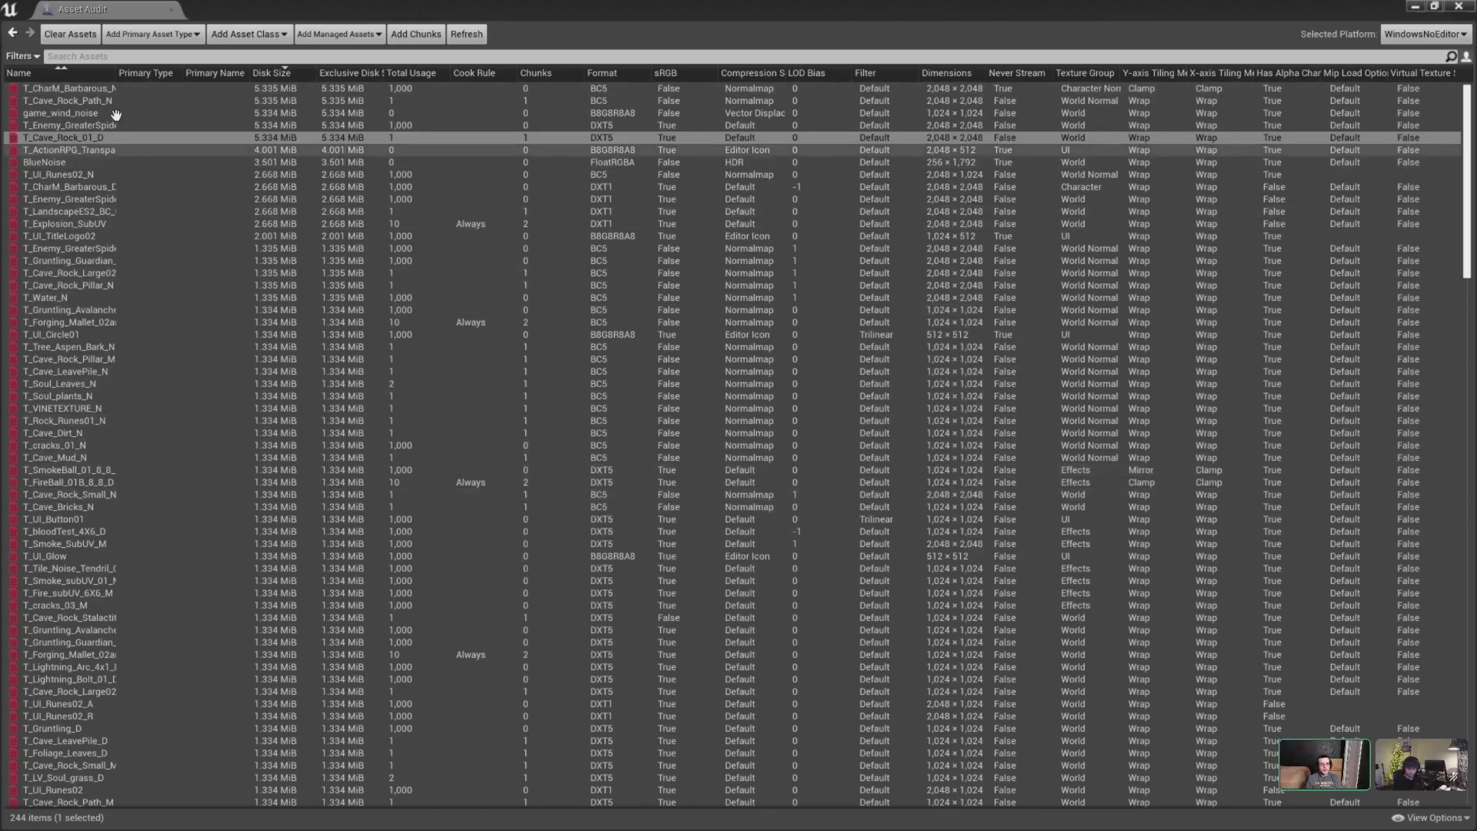
left_click(54, 35)
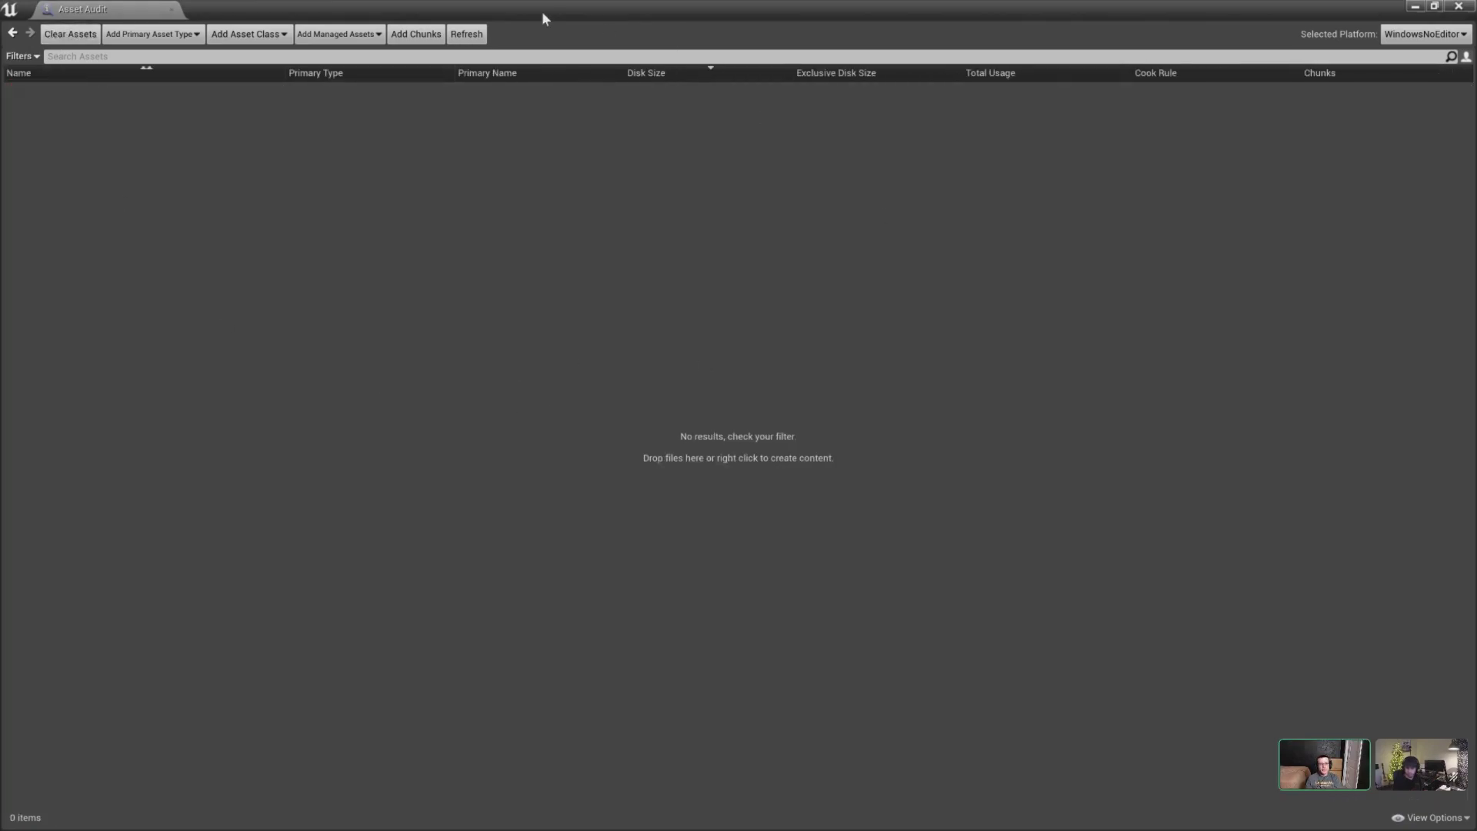
left_click(408, 36)
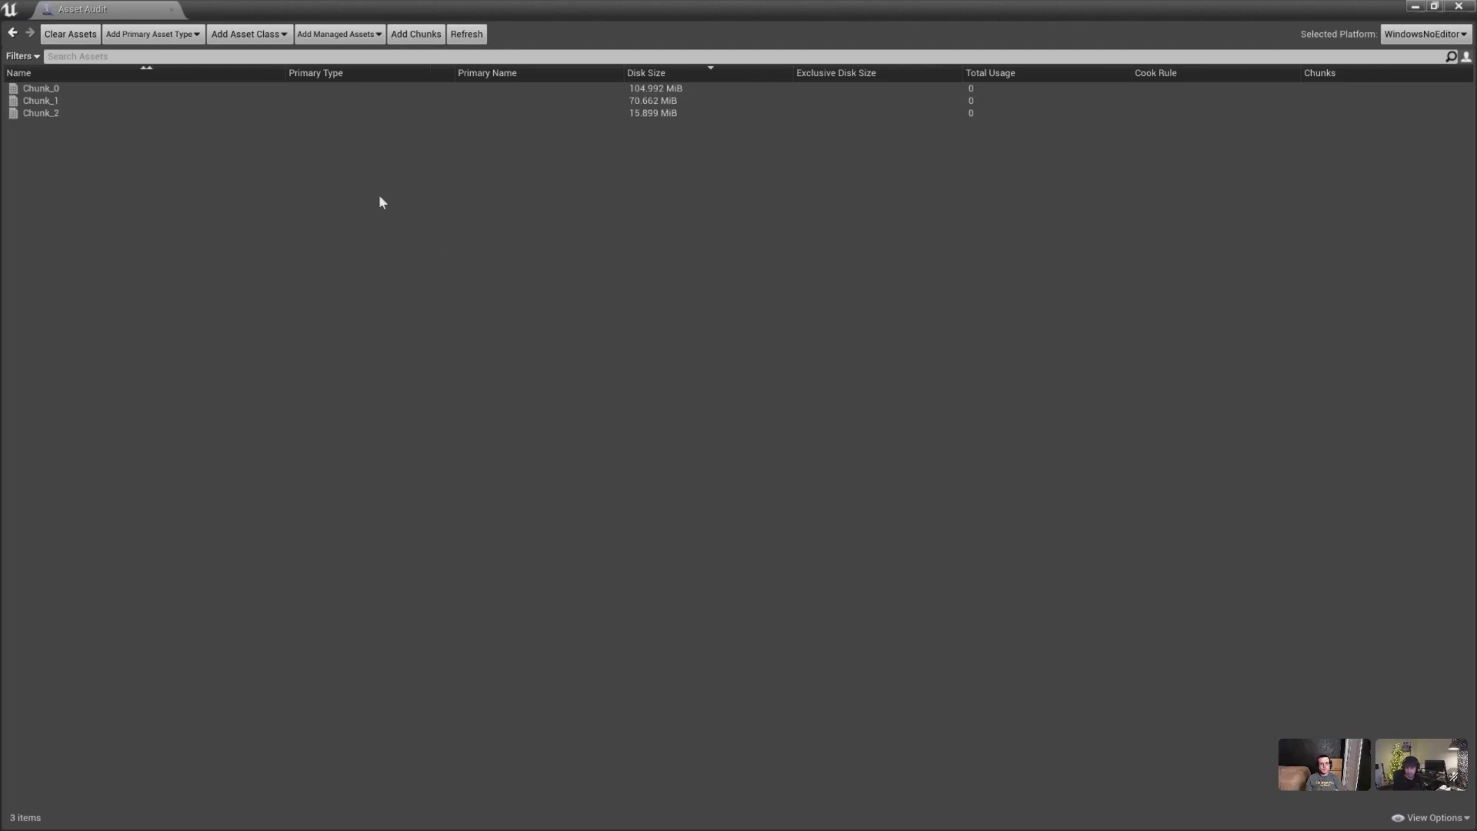
- Open the size map of Chunk_1 to inspect its contents, and close the map
left_click(43, 88)
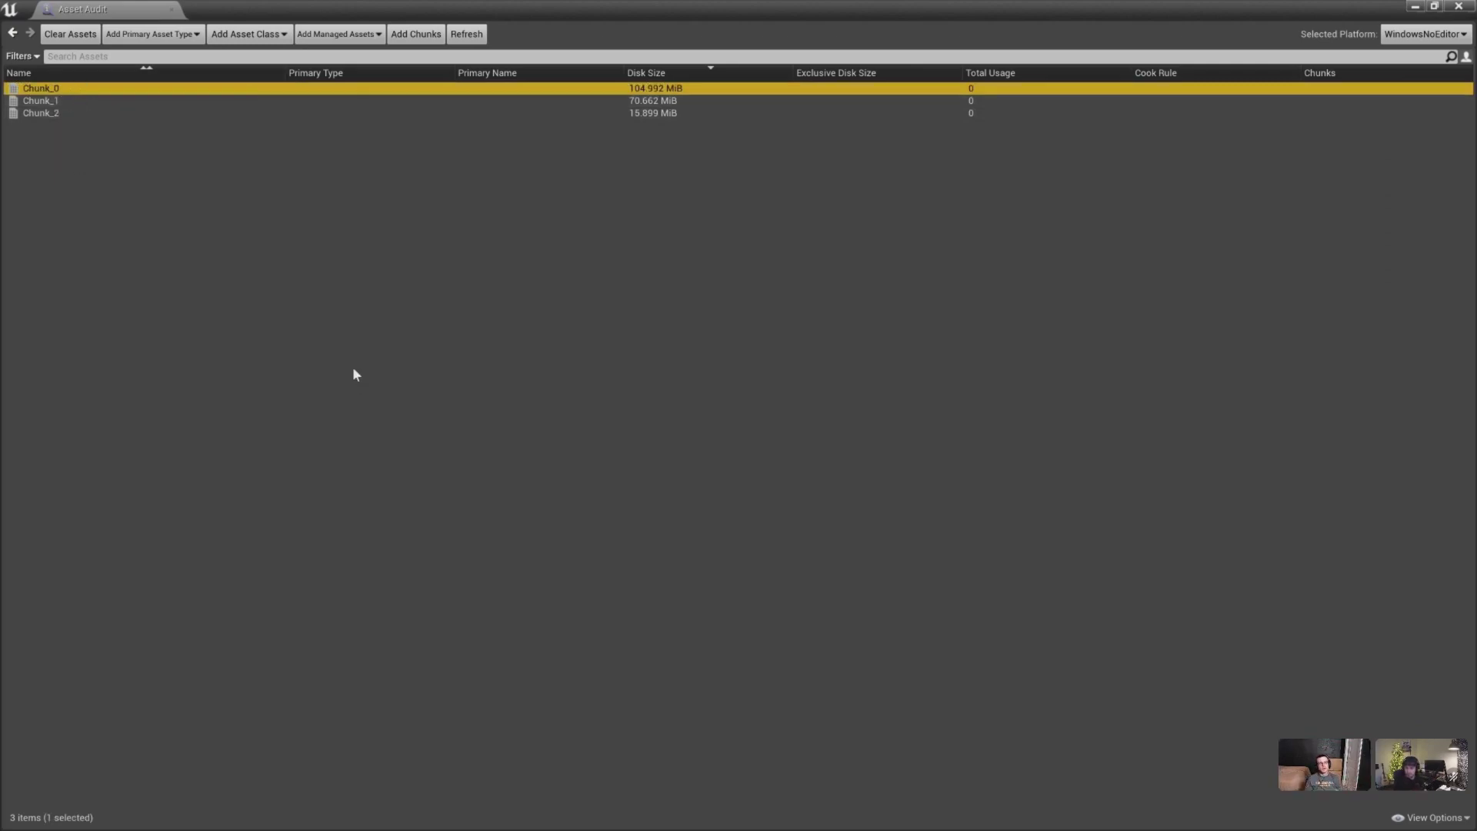
key("Down")
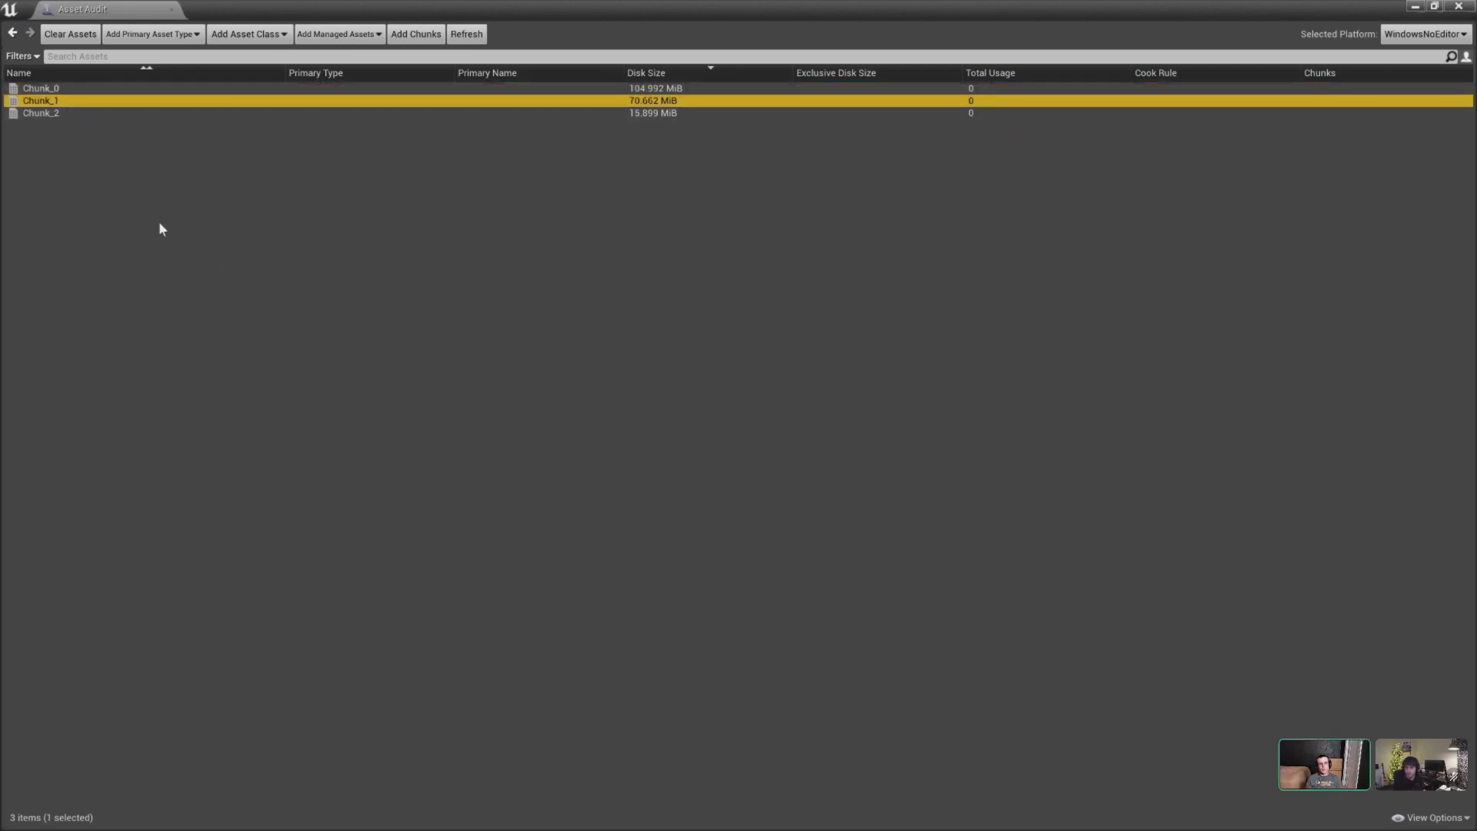
right_click(55, 101)
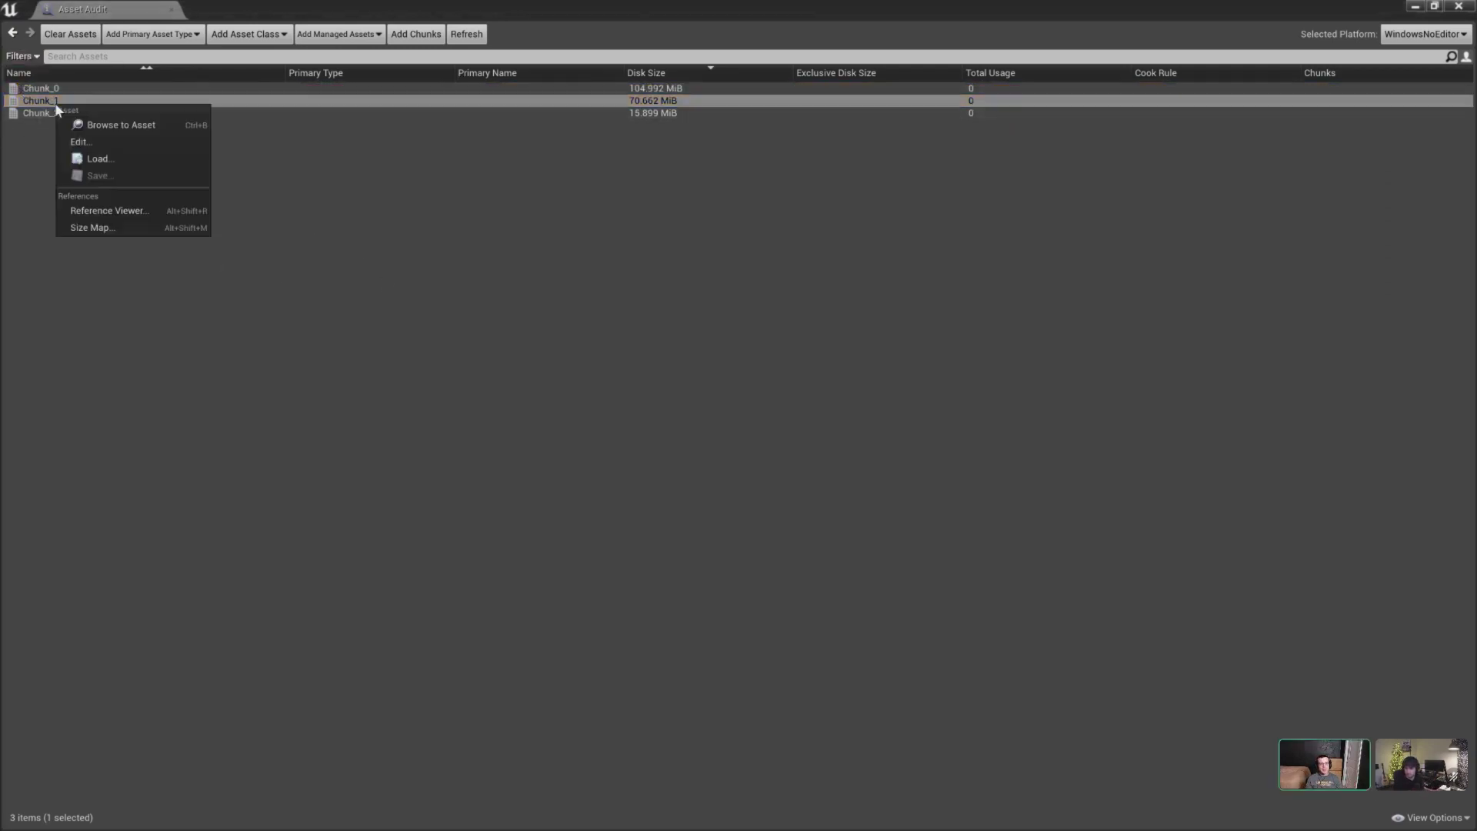
left_click(92, 228)
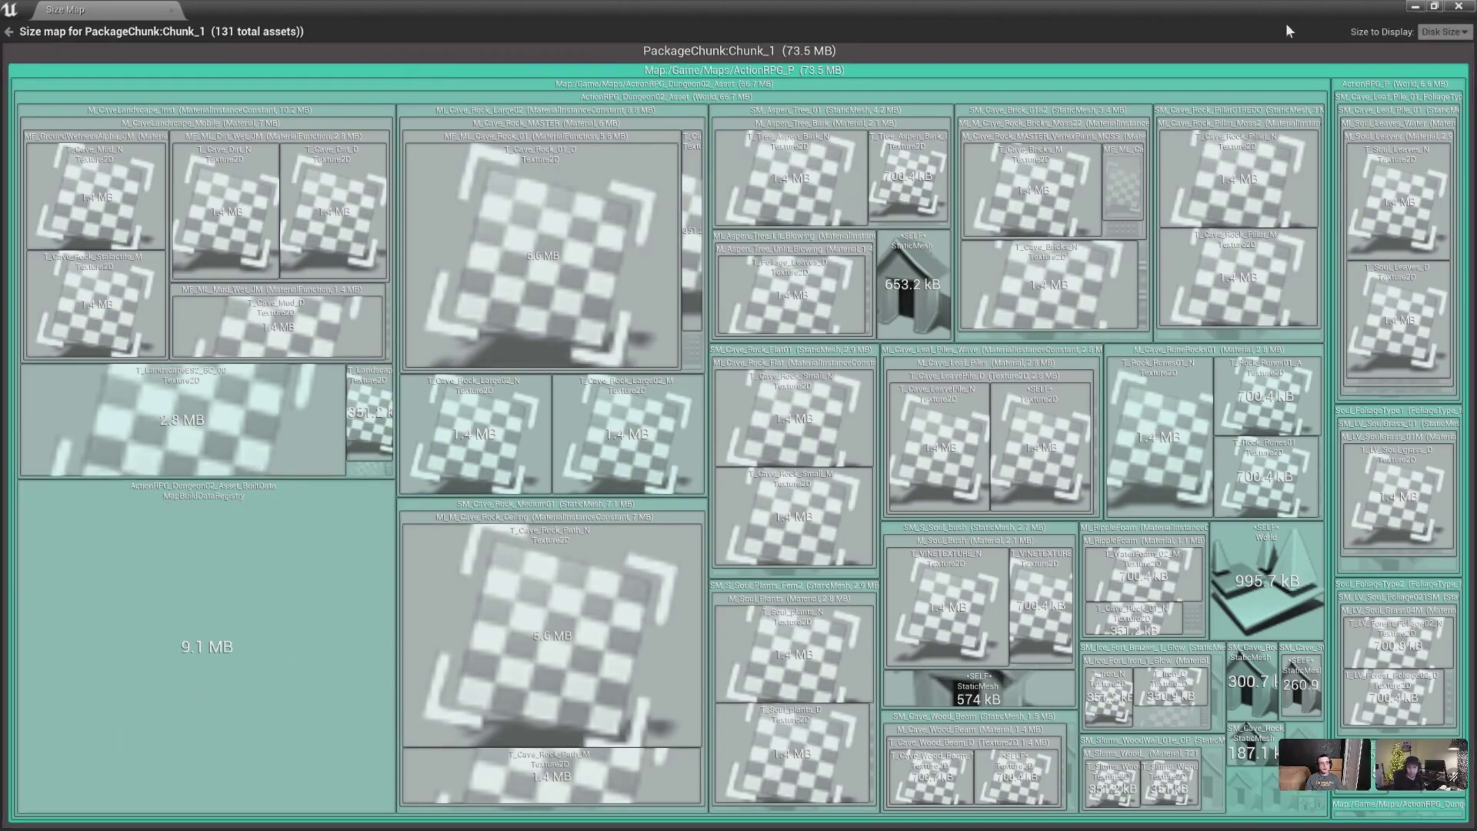
left_click(1458, 8)
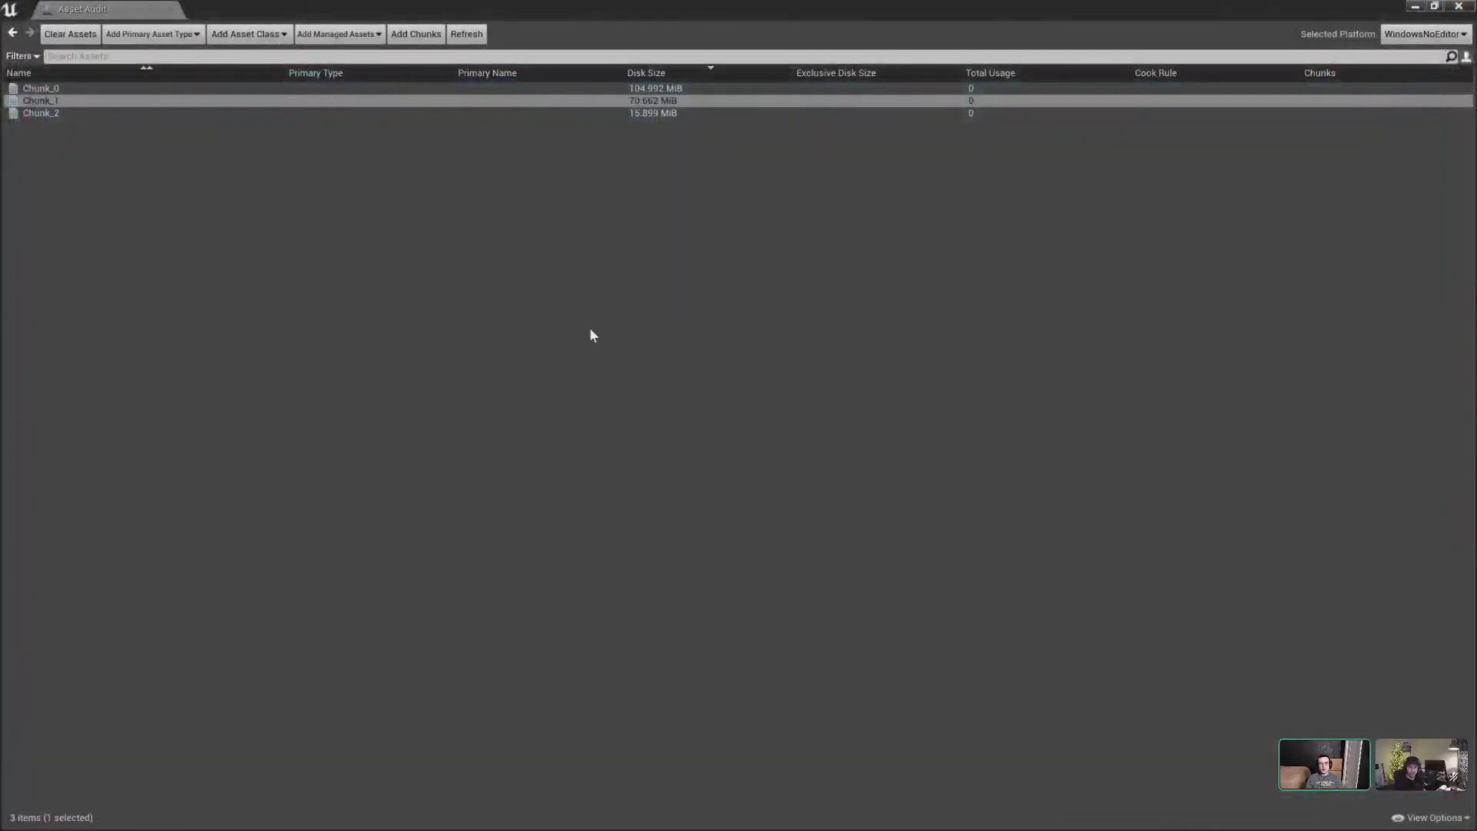
- Open the size map of Chunk_2 to inspect its weapon and skill blocks, and close the map
left_click(36, 114)
right_click(35, 113)
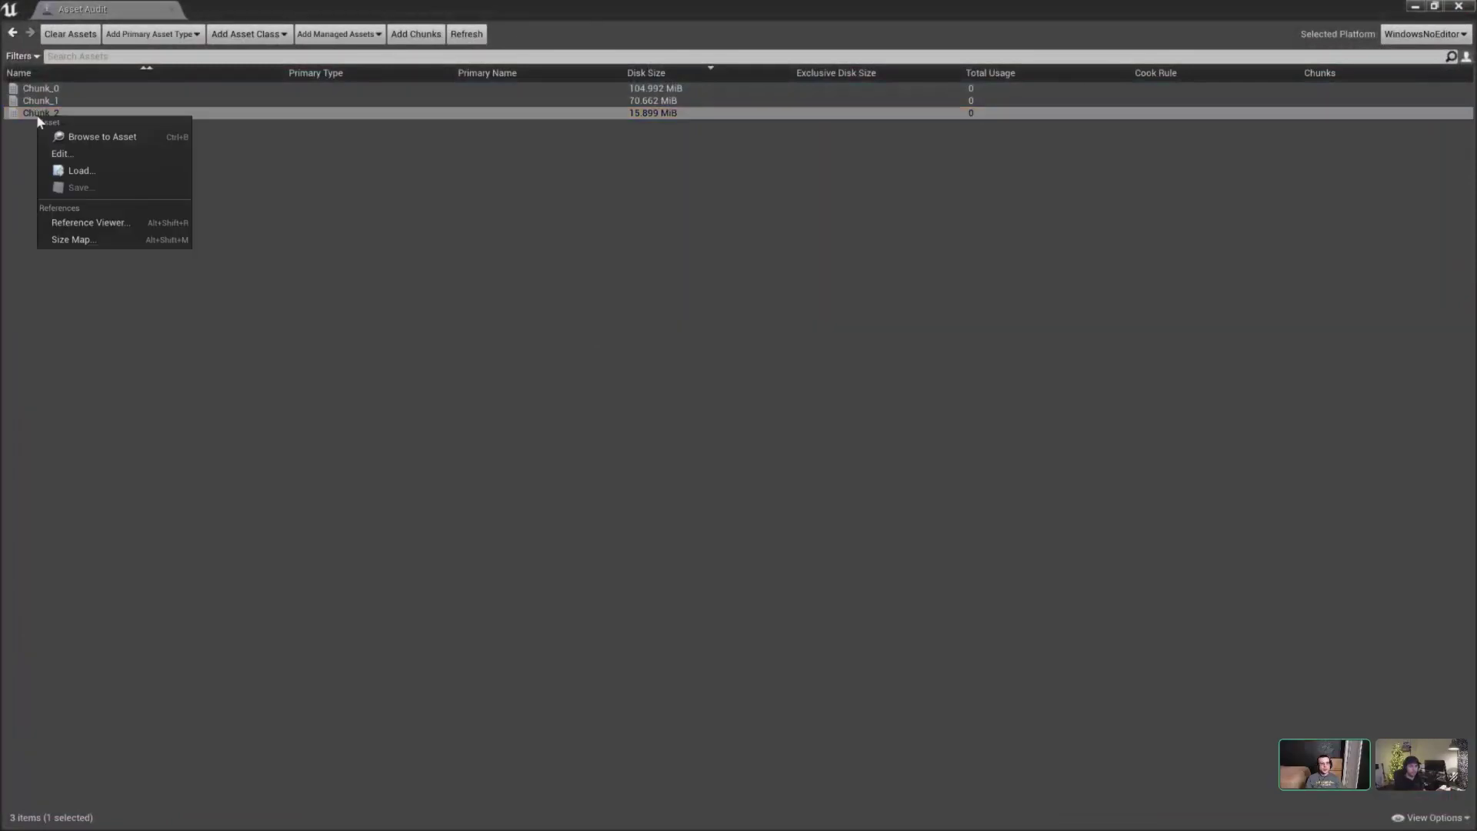
left_click(80, 243)
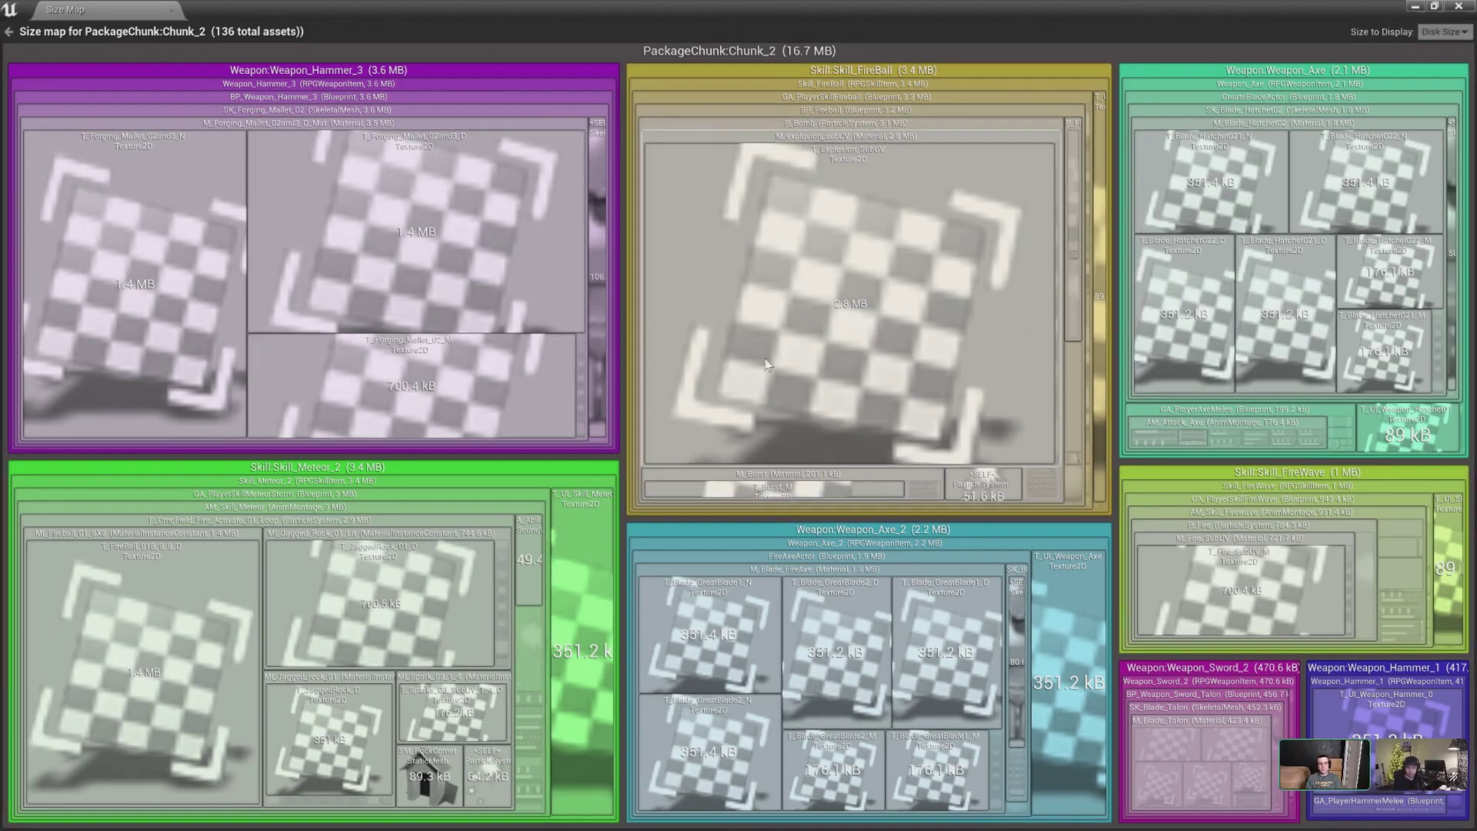
left_click(1458, 6)
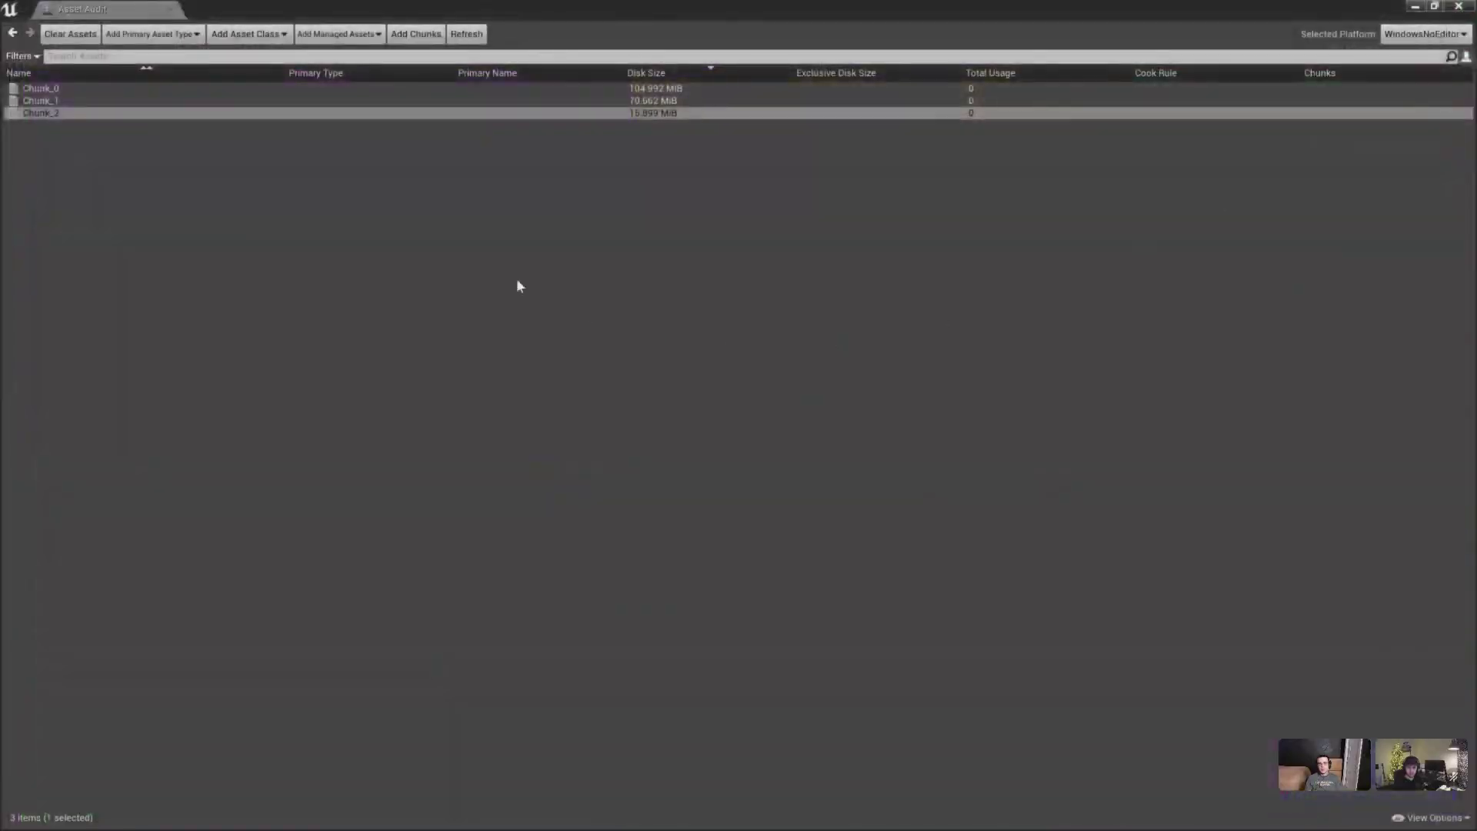
- Open the size map of Chunk_0 and drill down through MainMenuLabel and BP_GameInstance to BP_PlayerCharacter
left_click(99, 89)
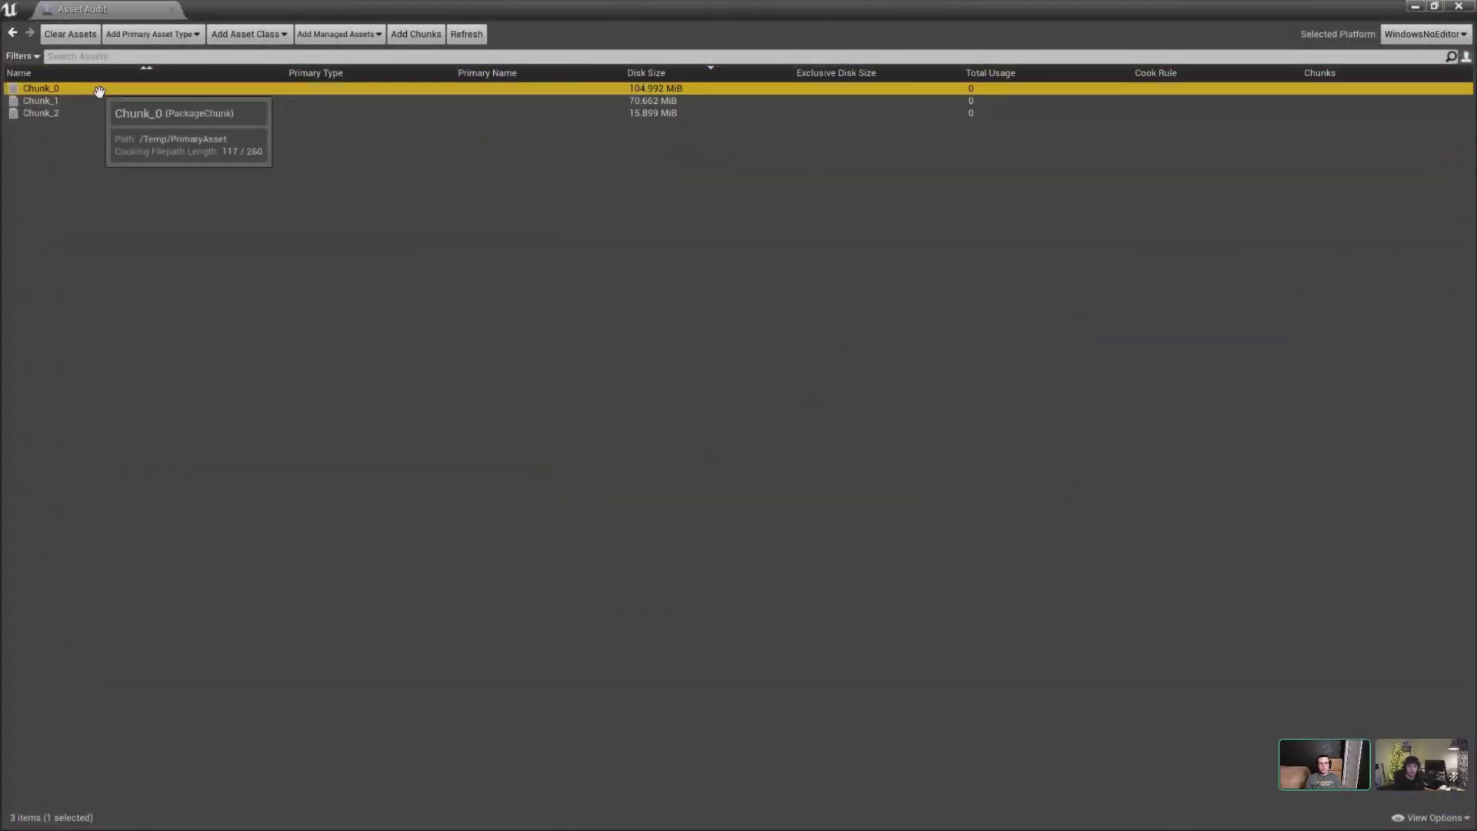
right_click(99, 91)
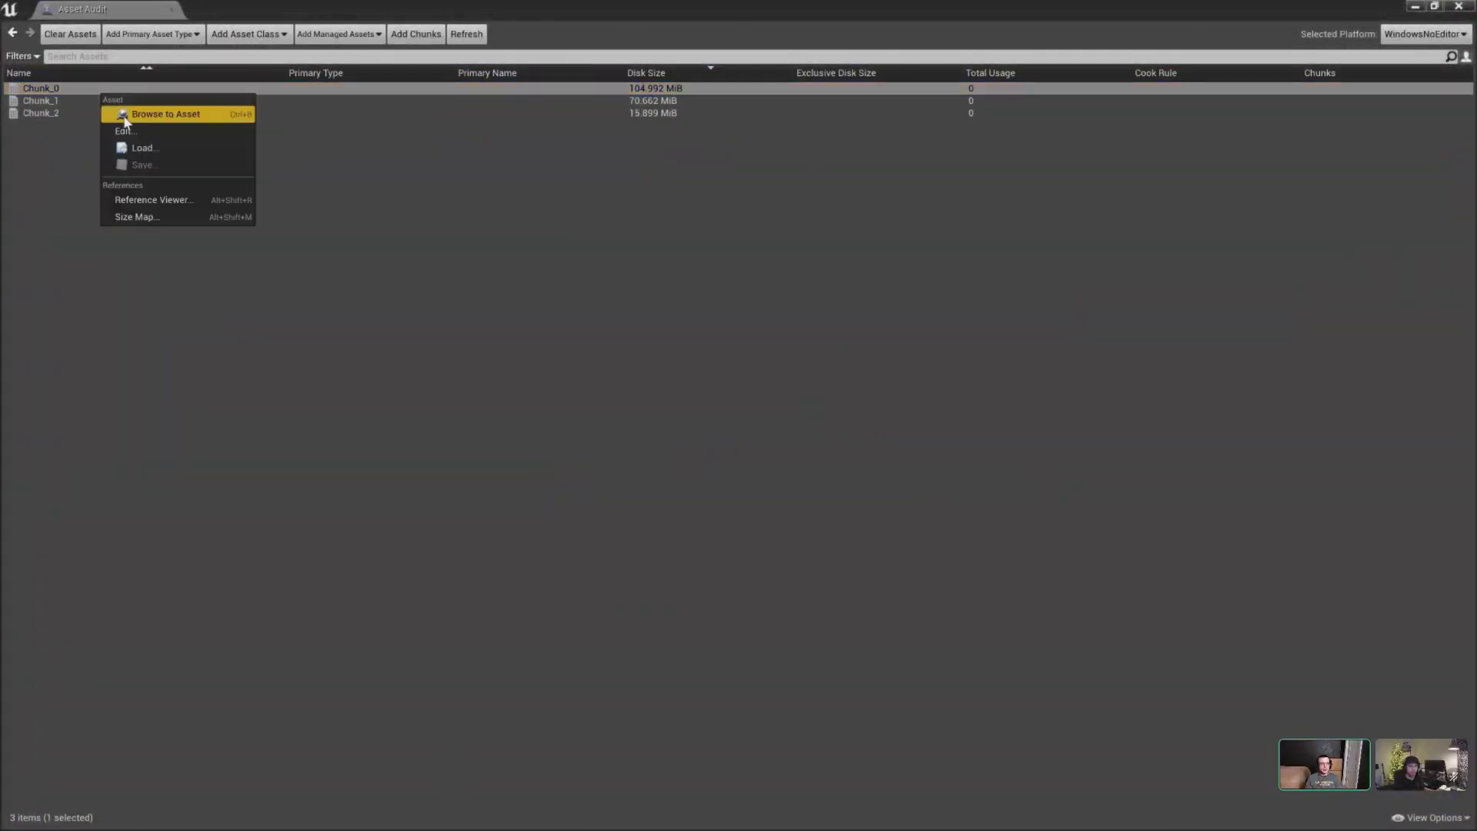
left_click(158, 219)
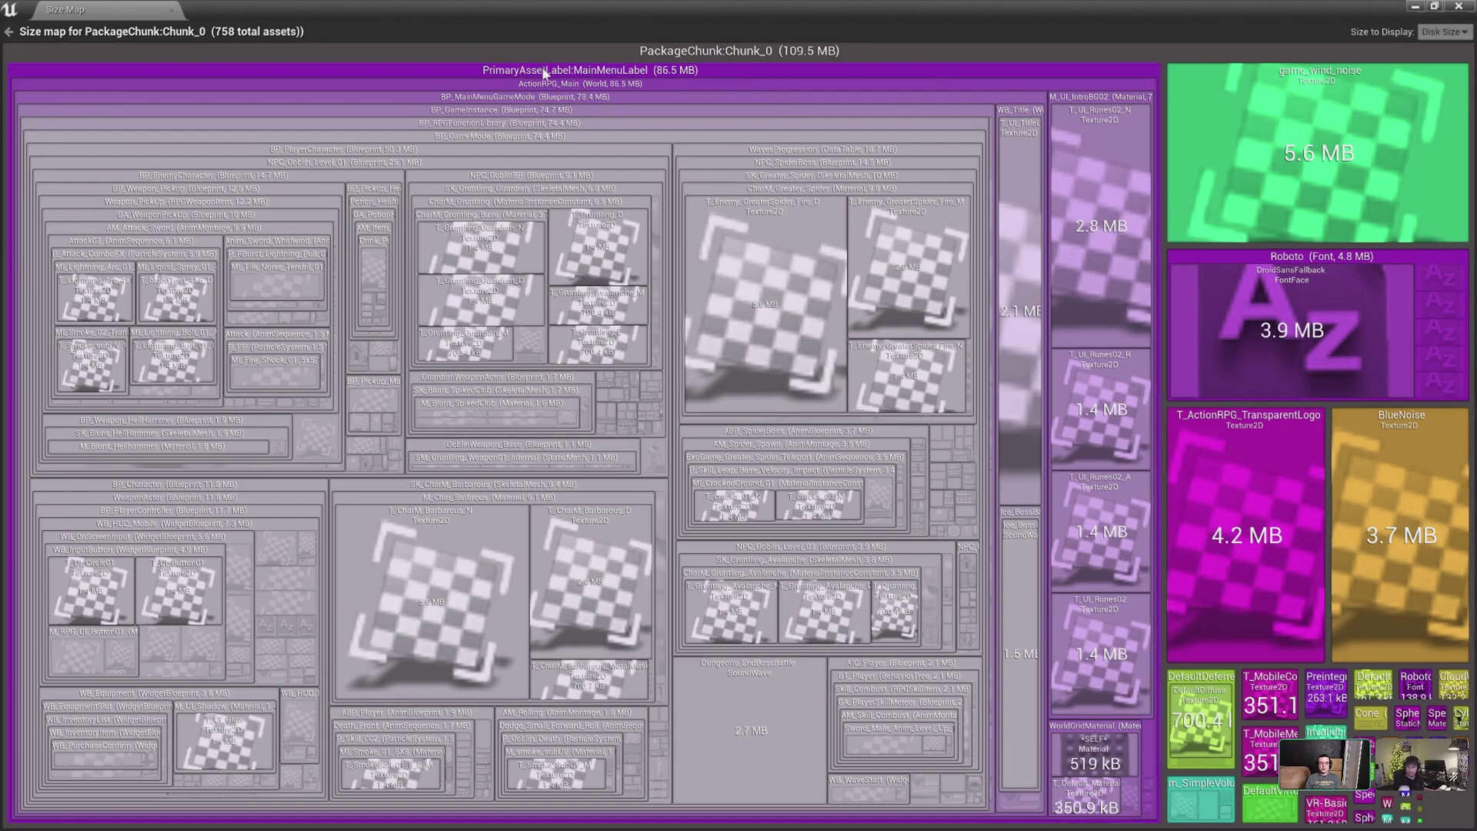
left_click(578, 70)
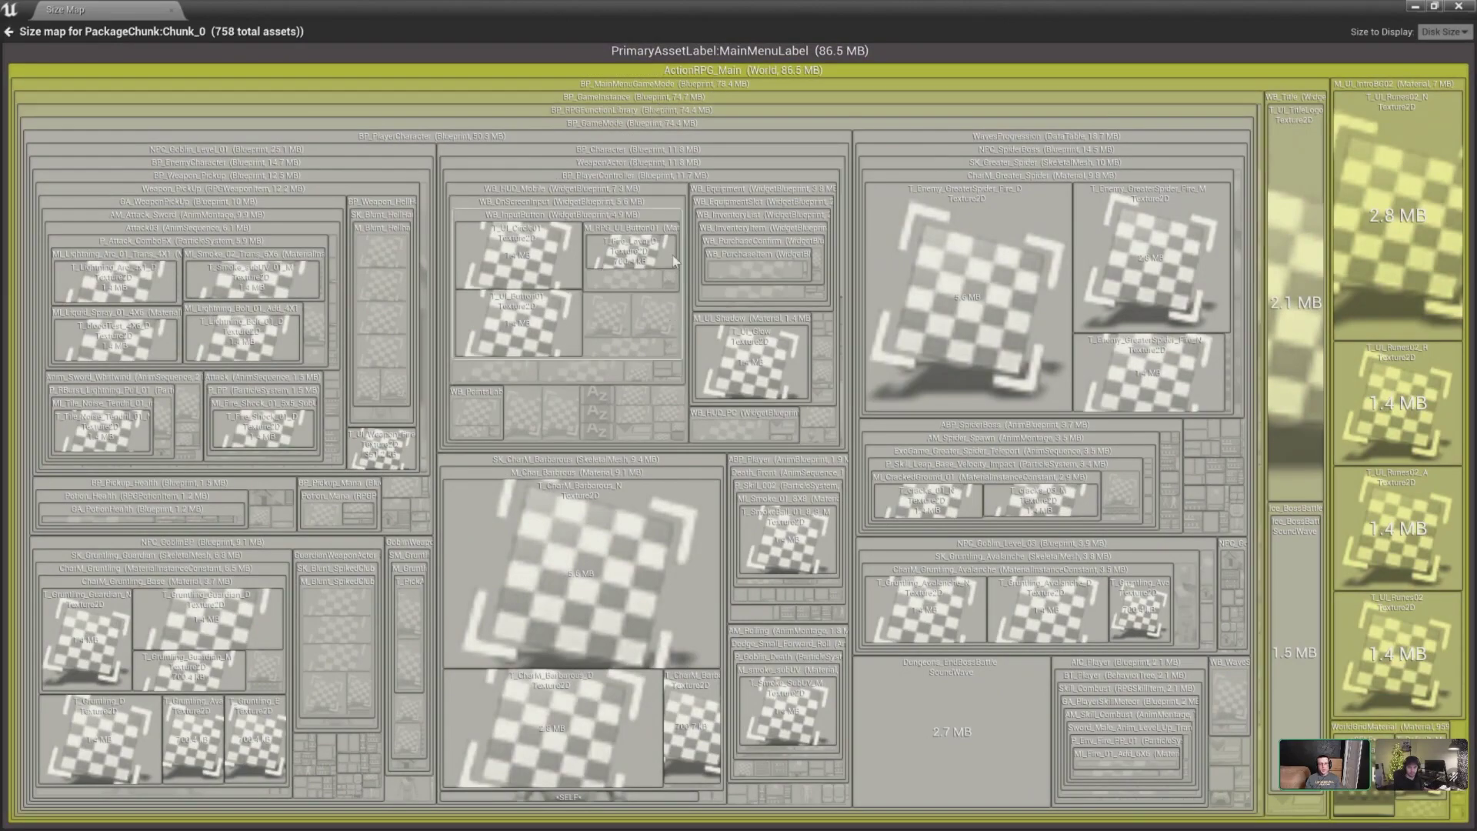
double_click(379, 117)
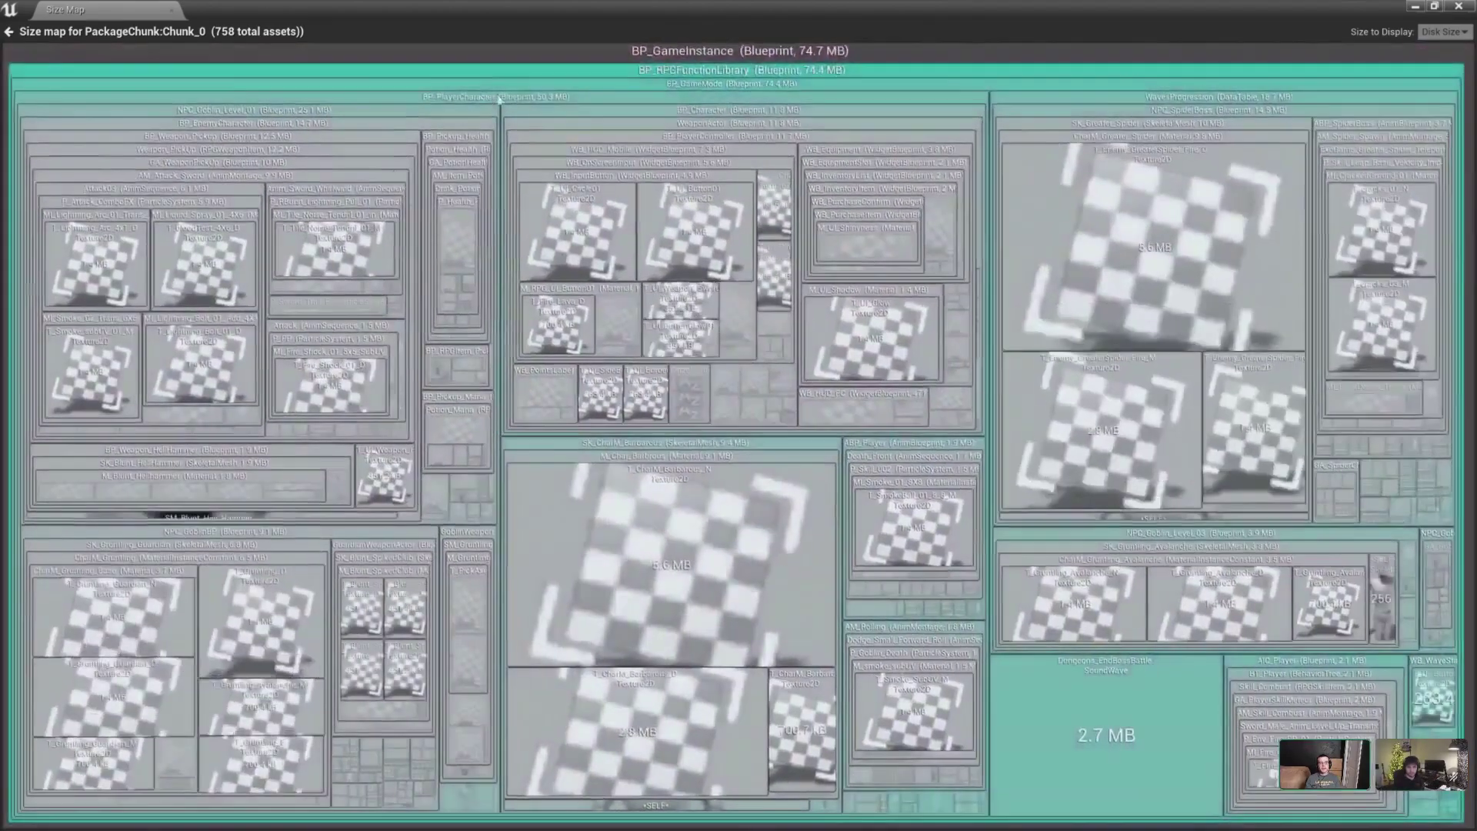
double_click(483, 99)
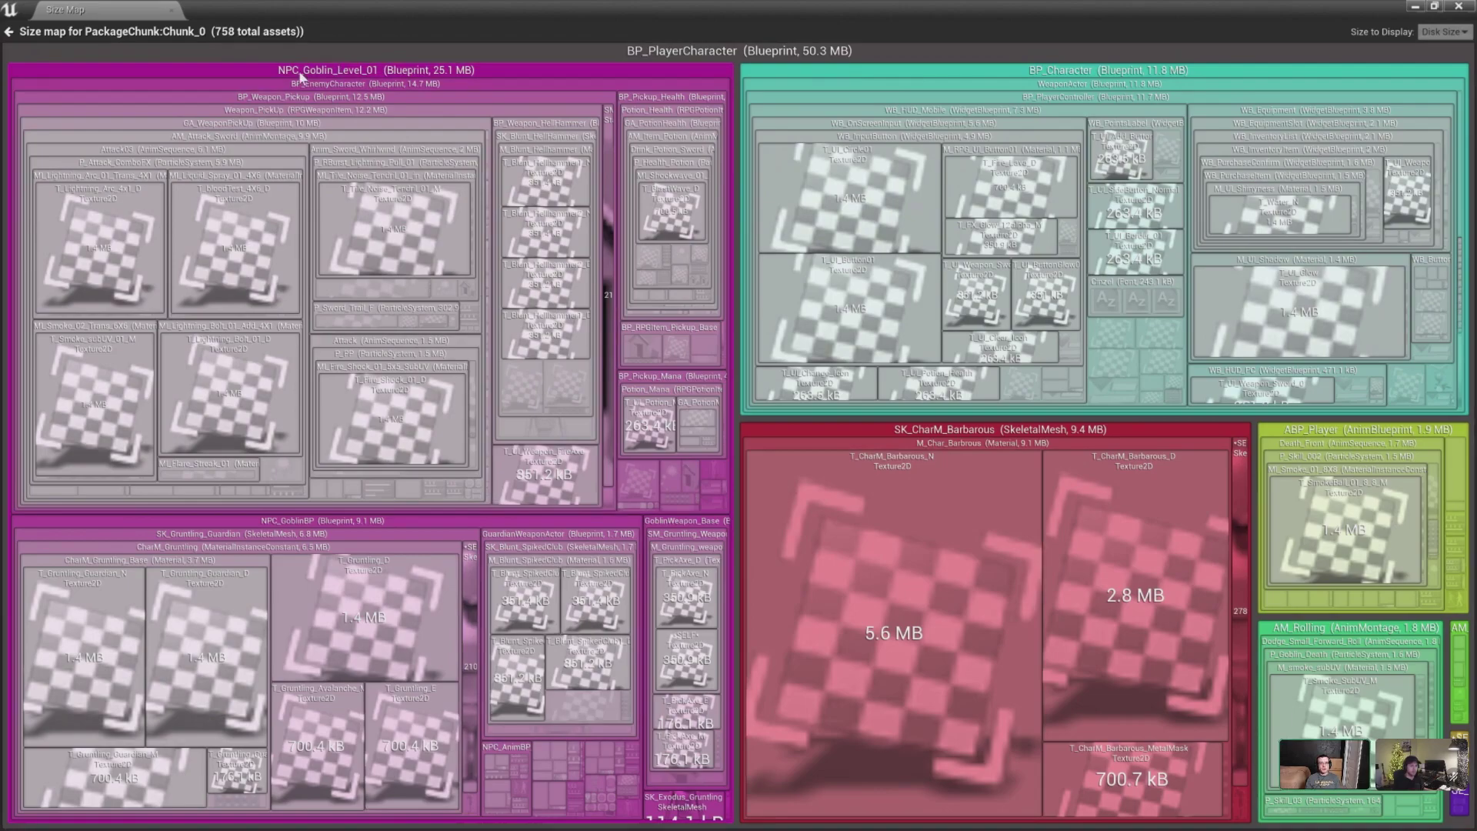
- Show the NPC_Goblin_Level_01 block from the size map in the Reference Viewer and inspect its references
right_click(343, 75)
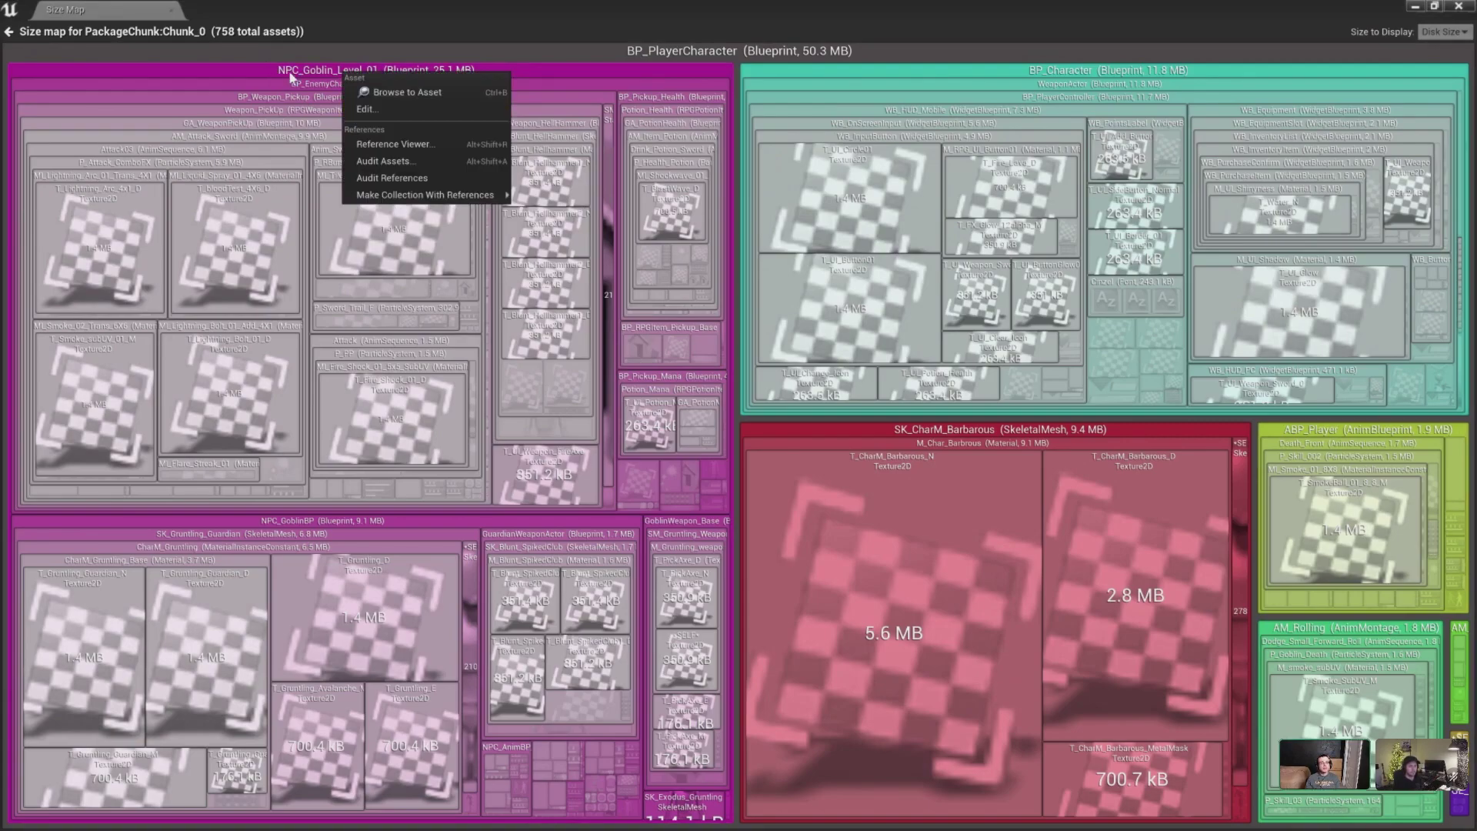
left_click(391, 144)
mouse_move(397, 247)
right_mouse_down()
mouse_move(571, 162)
mouse_move(621, 164)
mouse_move(372, 240)
right_mouse_up()
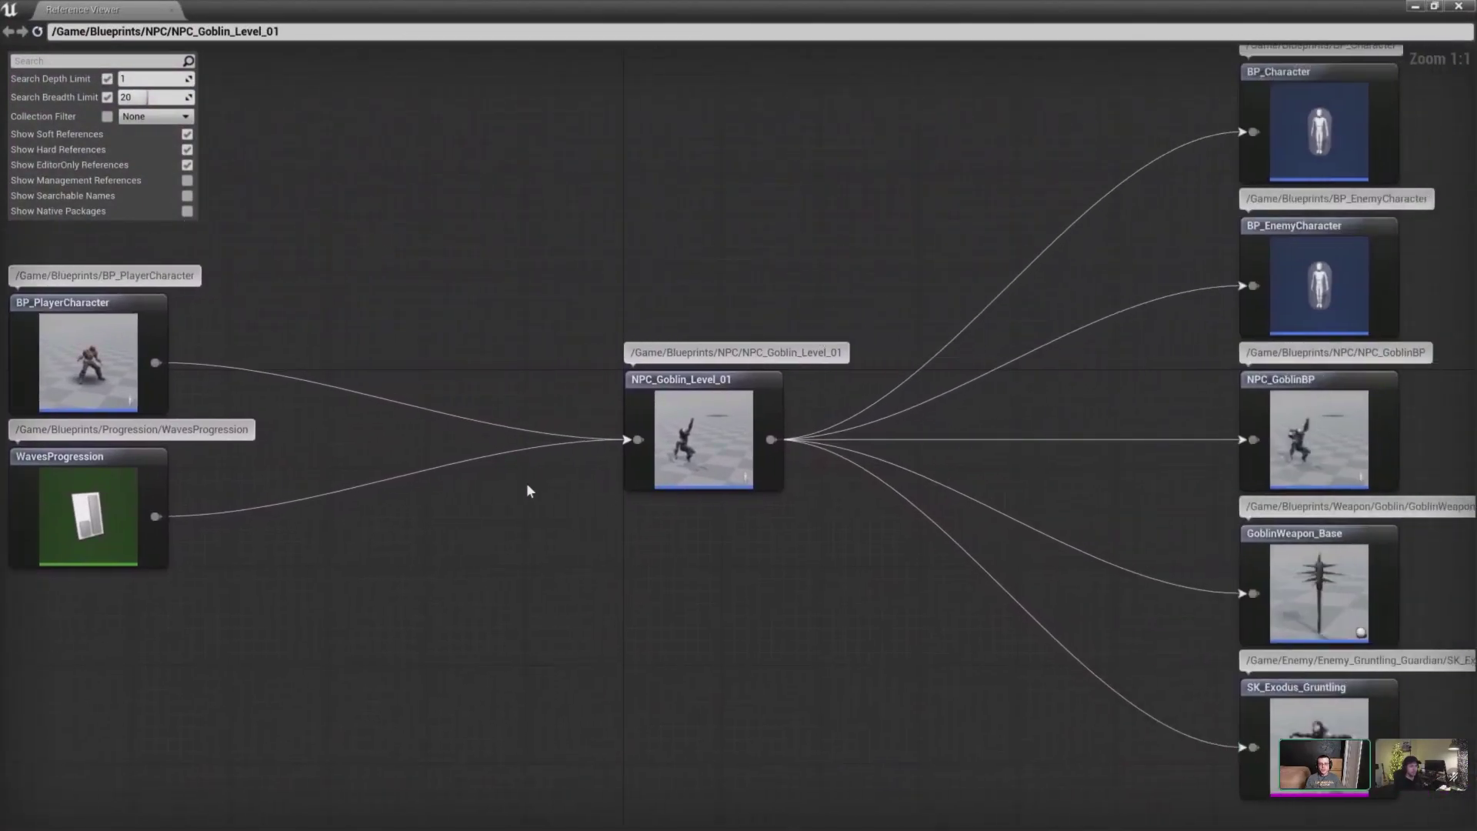
right_click_drag(529, 486, 460, 533)
right_click_drag(431, 341, 556, 263)
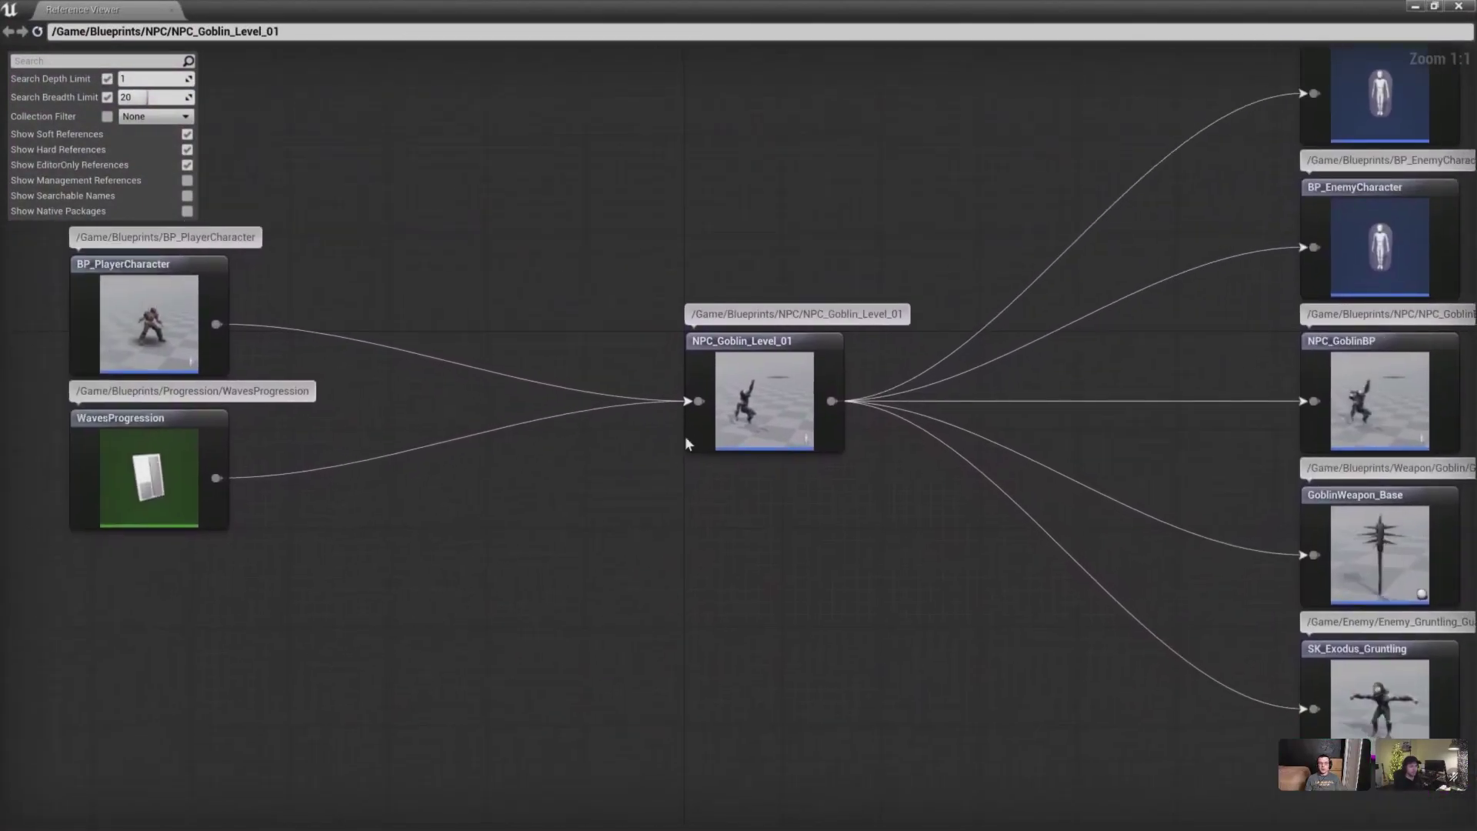
- Examine the reference from BP_PlayerCharacter to NPC_Goblin_Level_01 in the graph by selecting both nodes
left_click(707, 364)
right_click_drag(461, 204, 628, 185)
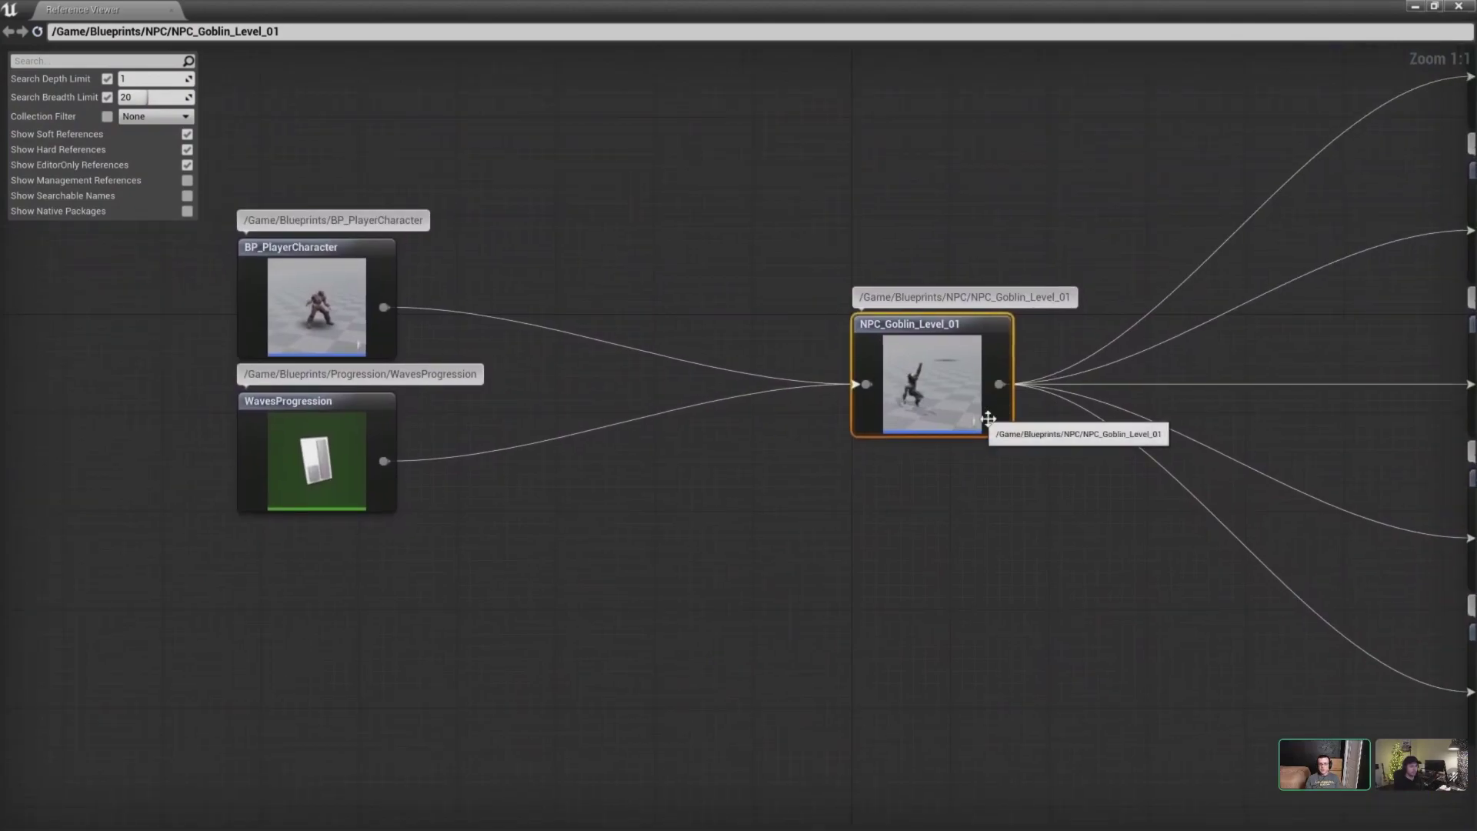
left_click(271, 277)
left_click(955, 350)
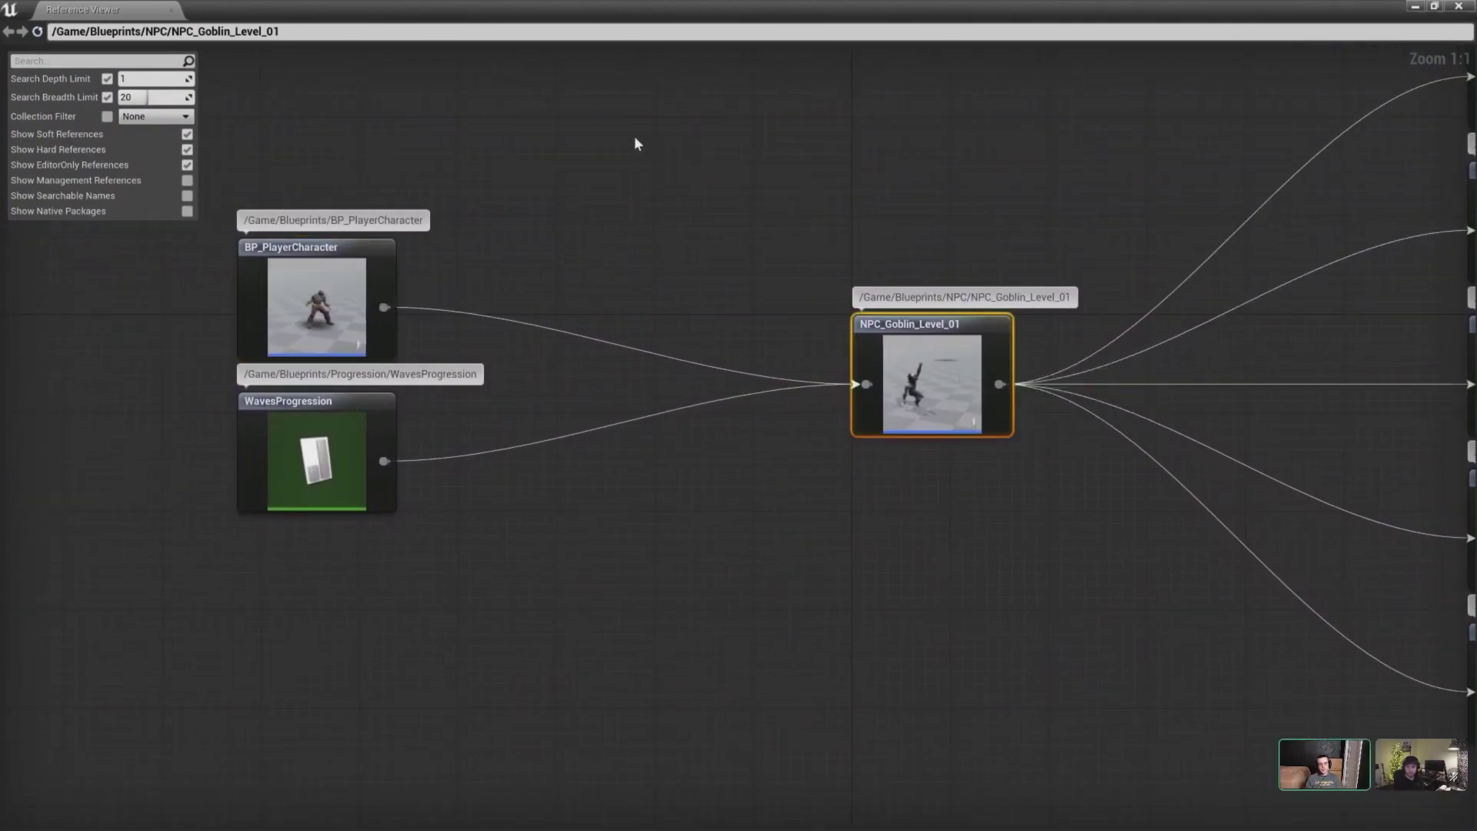
left_click(264, 275)
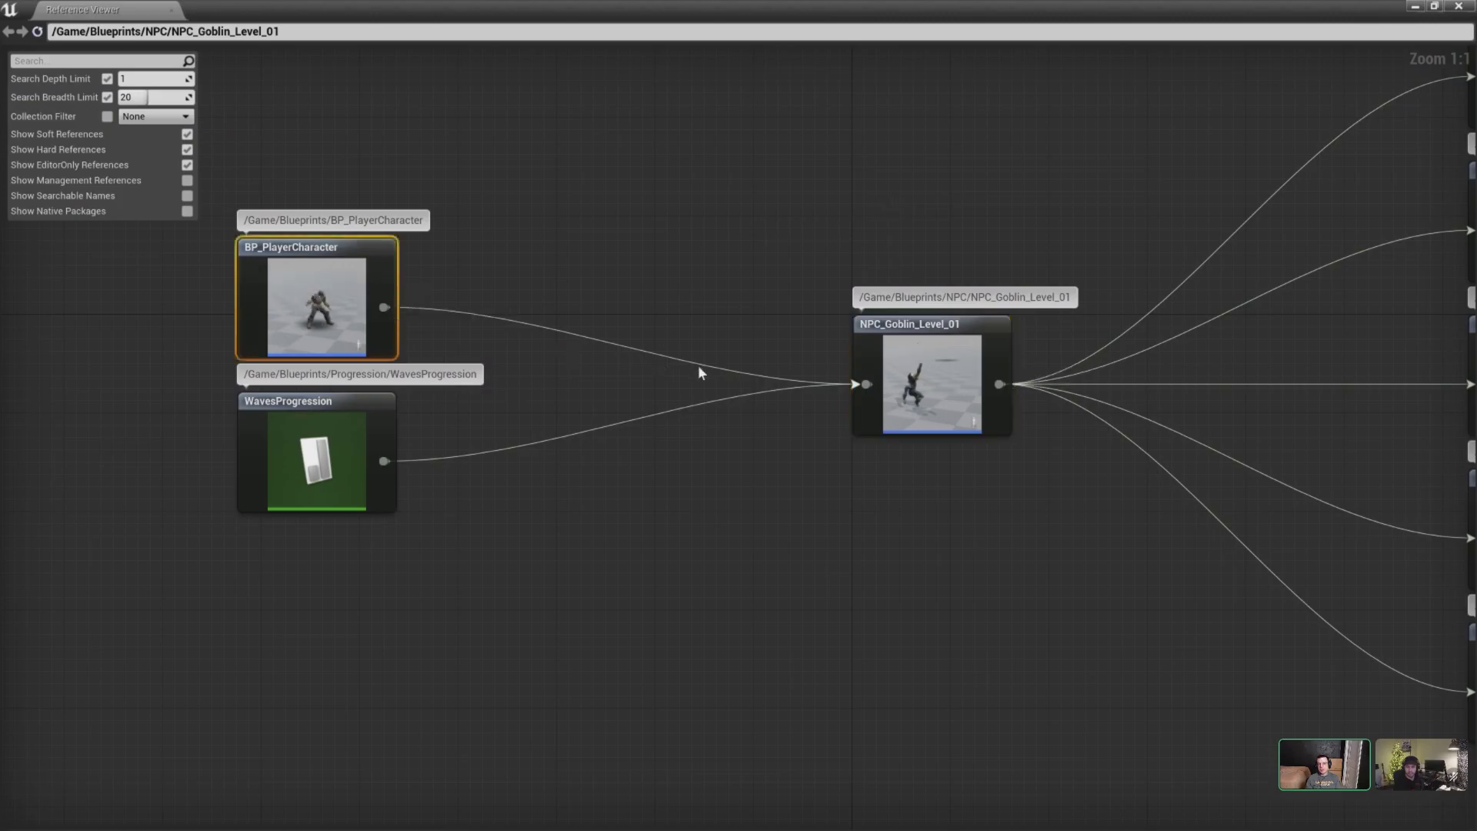
right_click(302, 292)
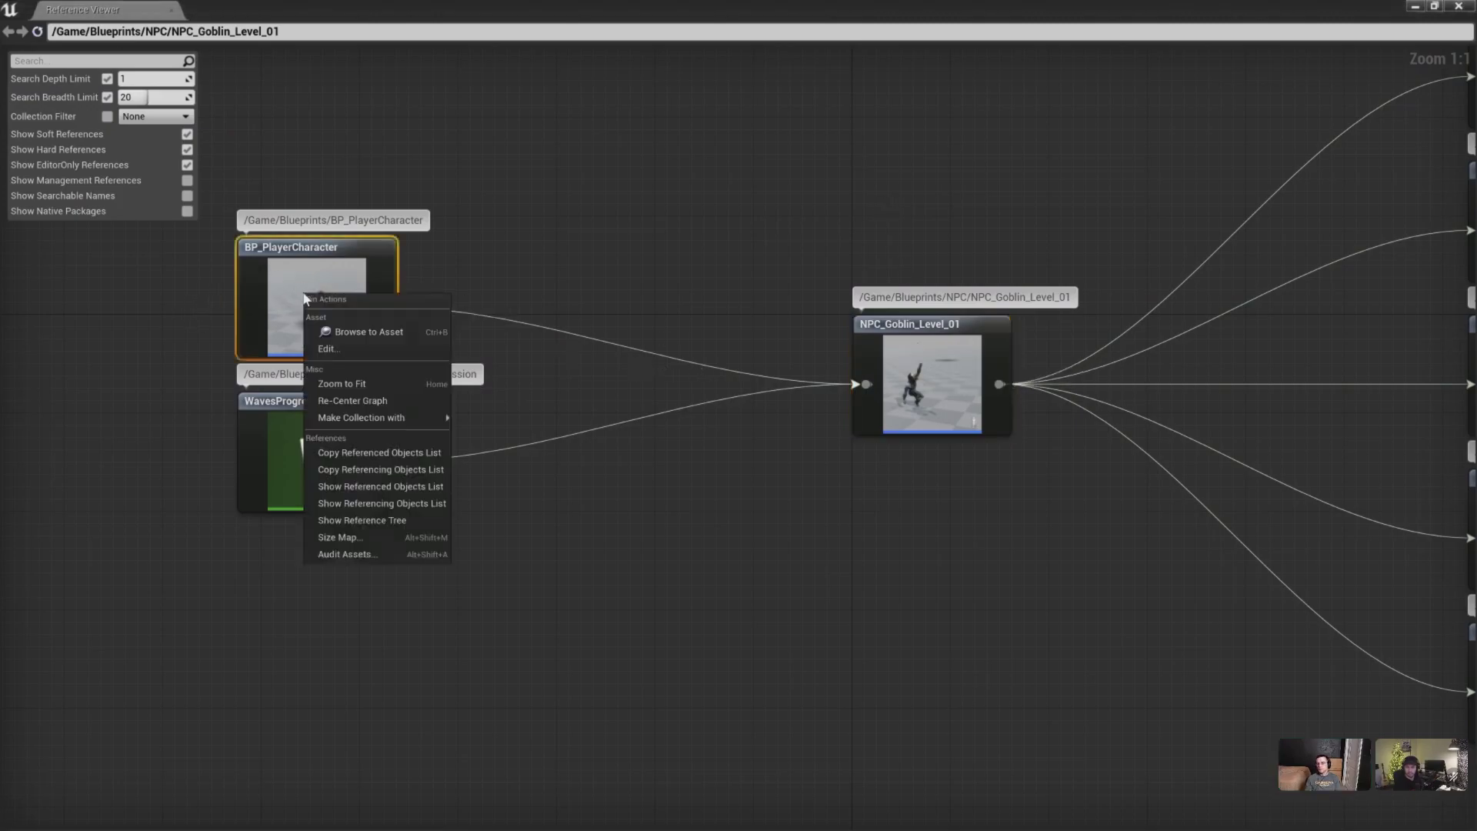
left_click(658, 200)
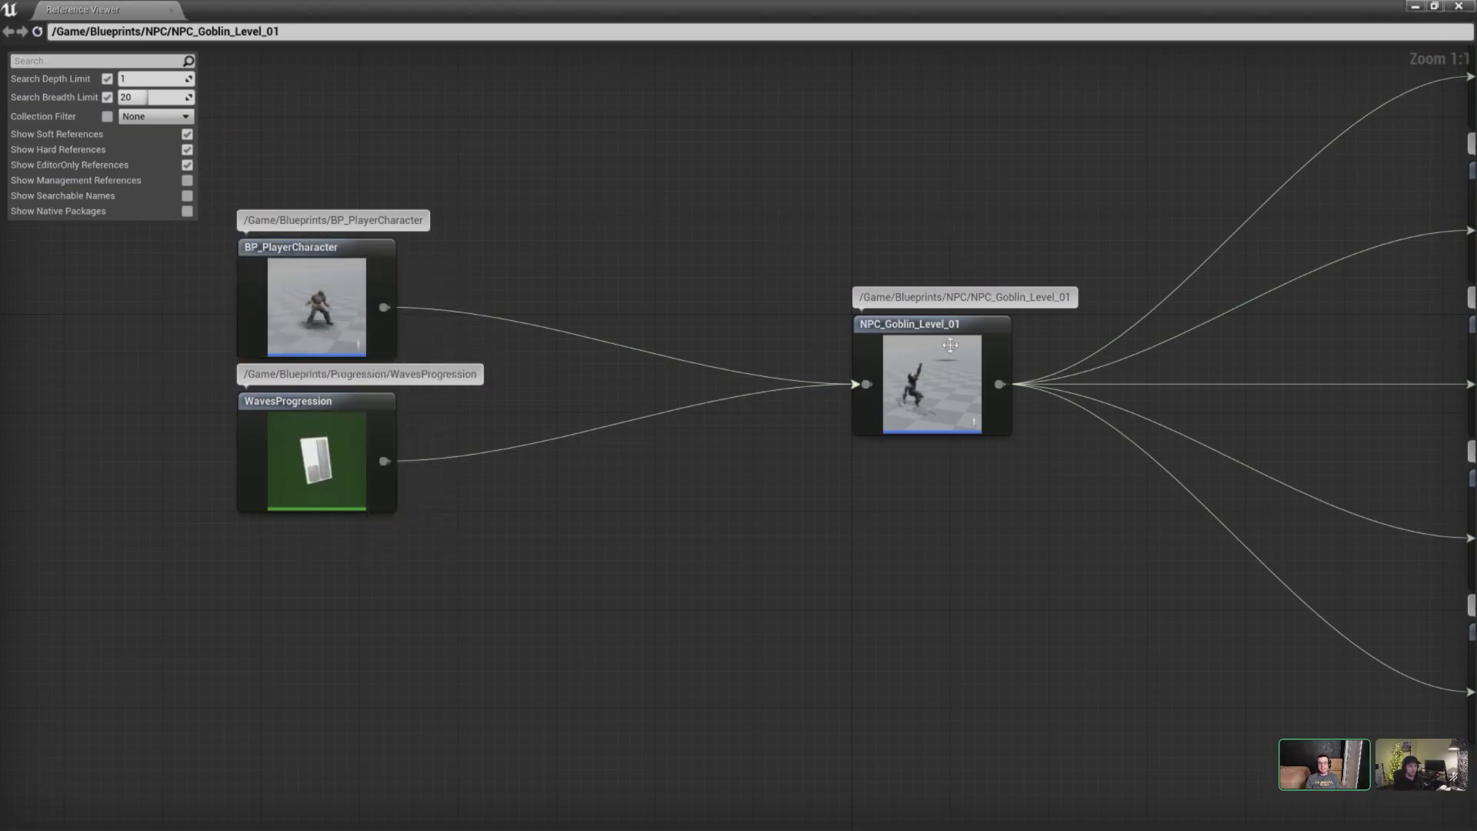
- Open the BP_PlayerCharacter blueprint from its node in the reference graph and maximize the editor window
left_click(312, 296)
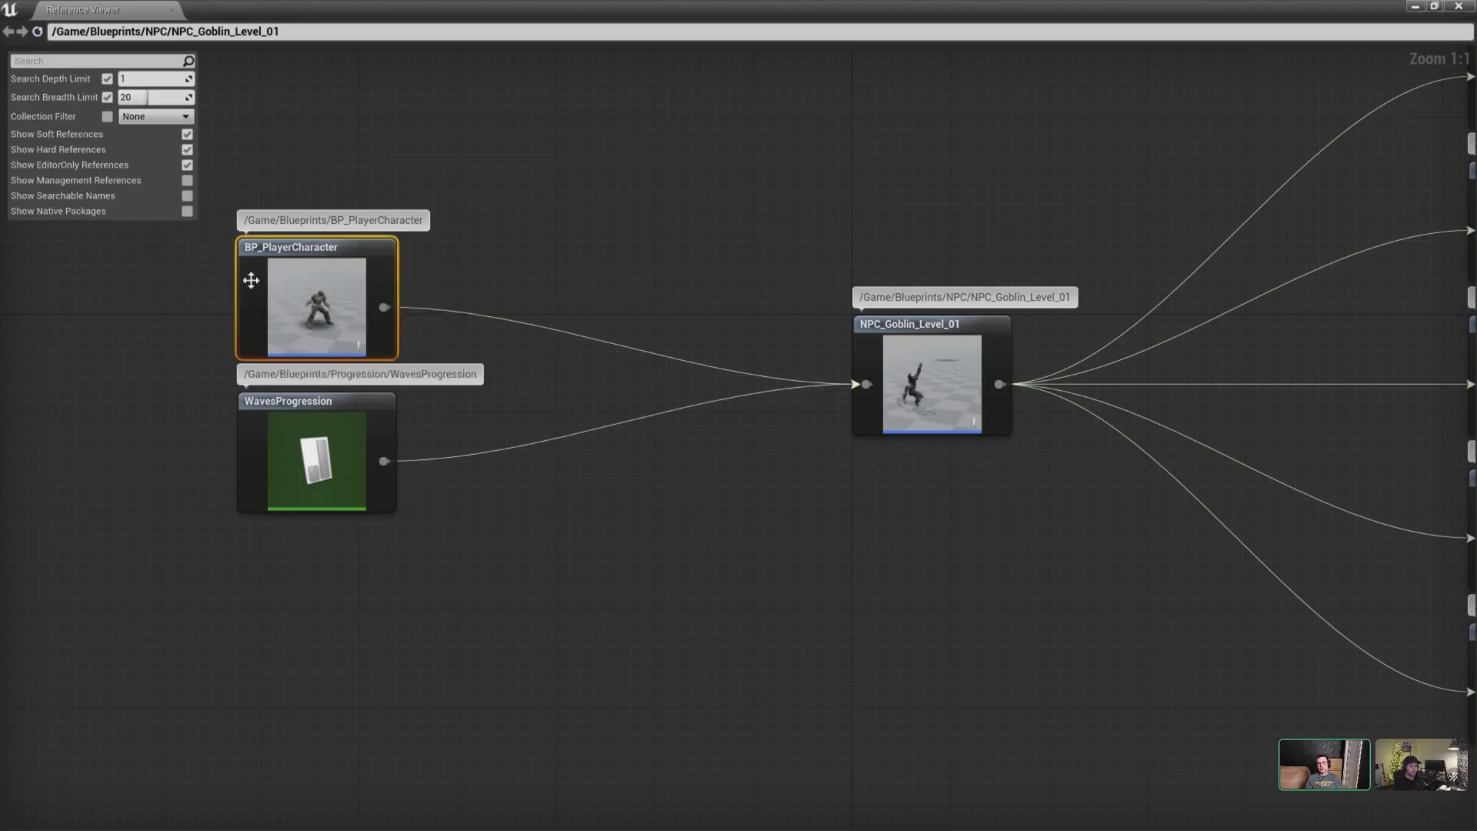
left_click(900, 371)
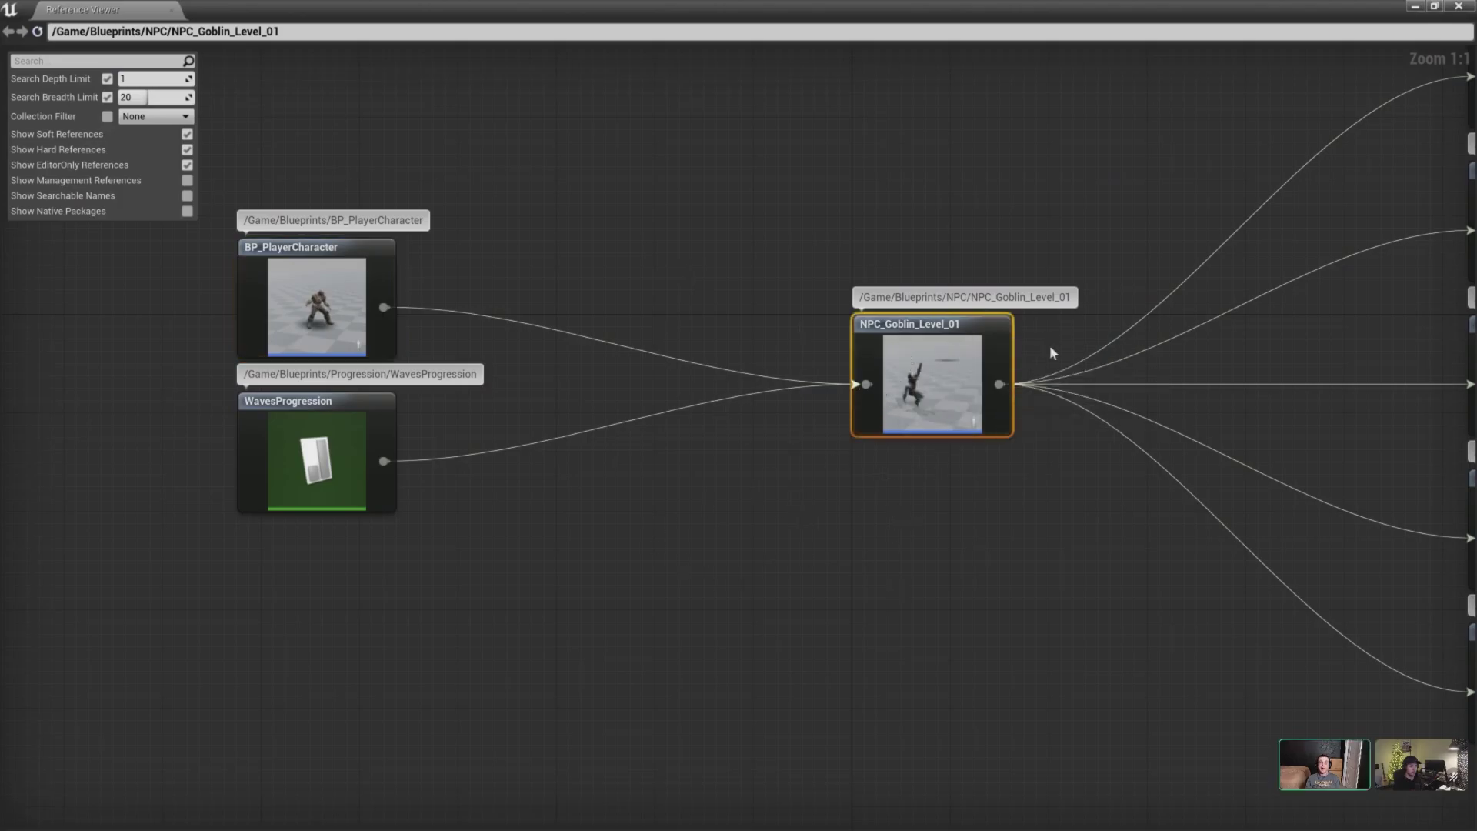
left_click(320, 277)
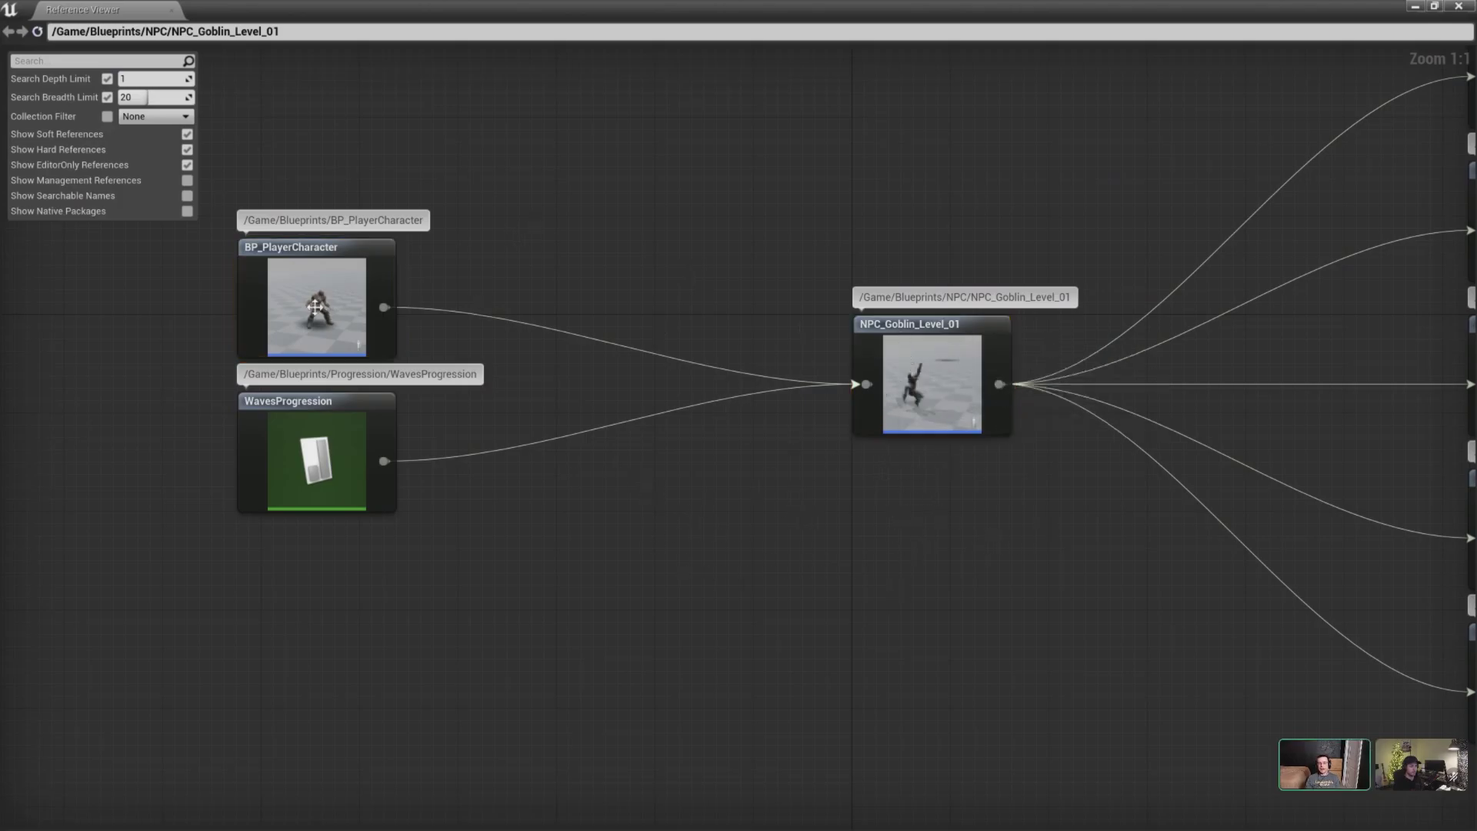
right_click(320, 275)
left_click(863, 542)
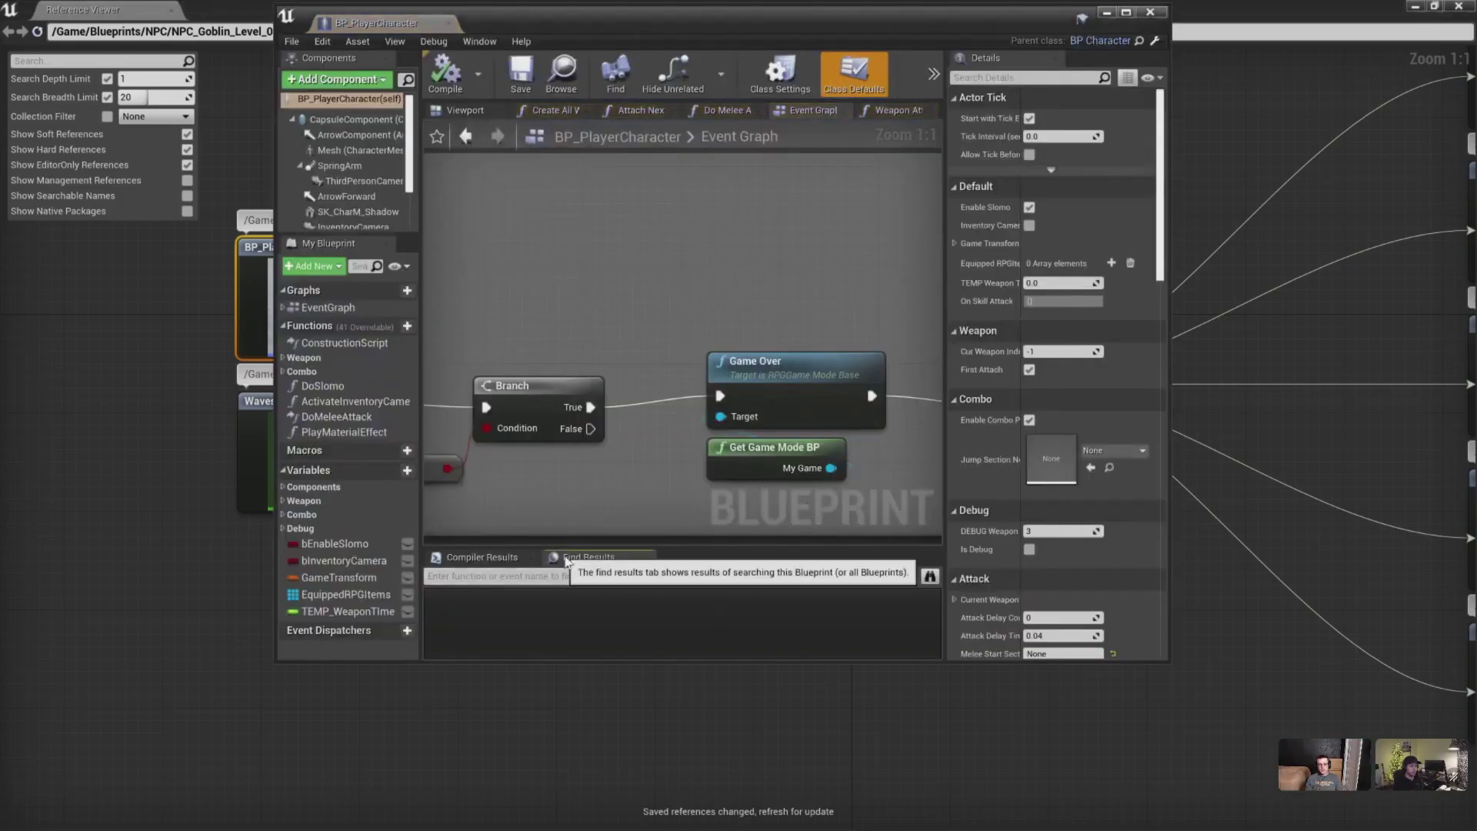
left_click(1125, 12)
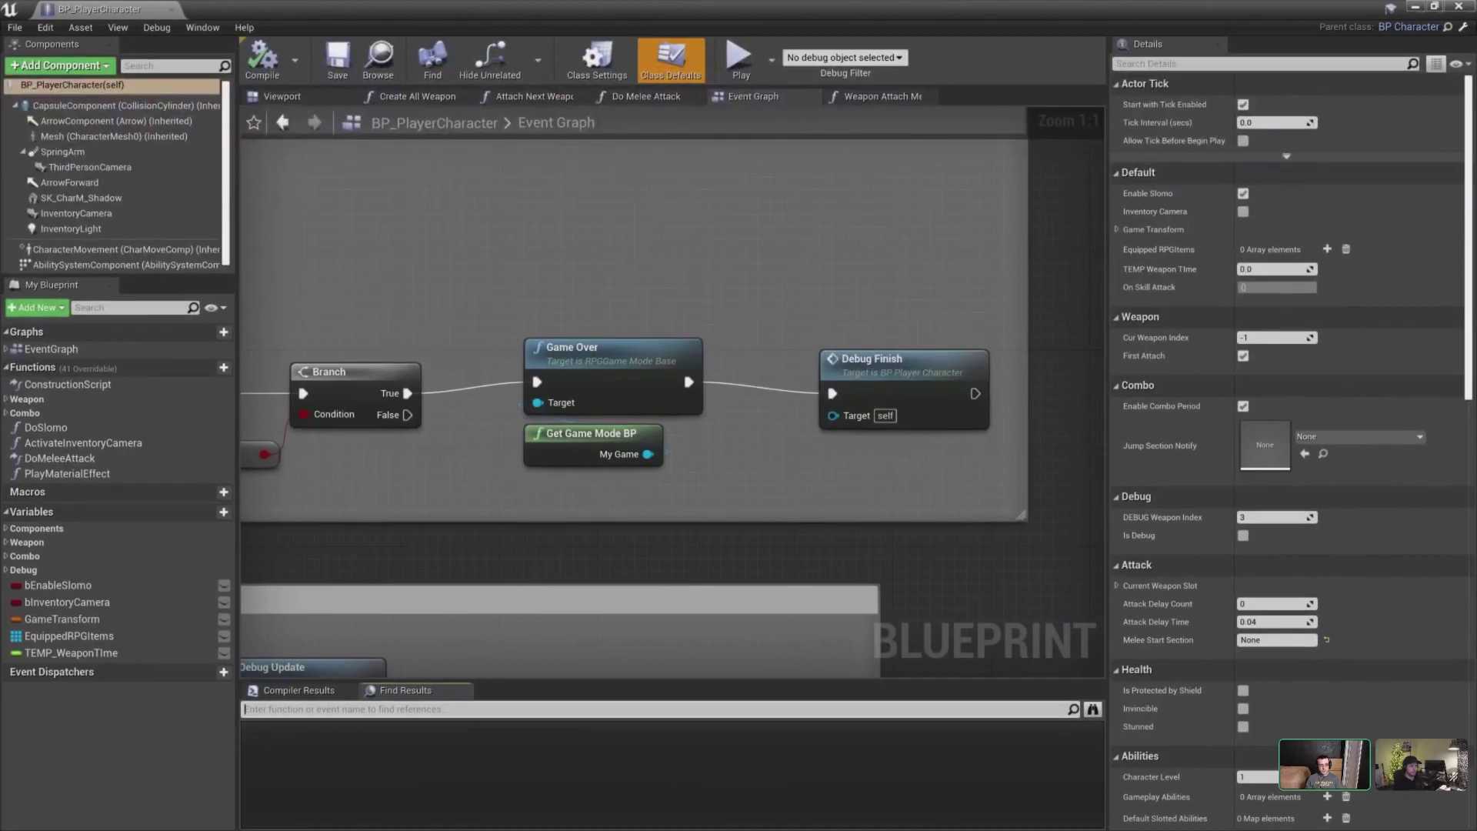
- Search the blueprint for "goblin" and jump to the SpawnActor node whose default class is NPC_Goblin_Level_01
type("gobl")
key("Return")
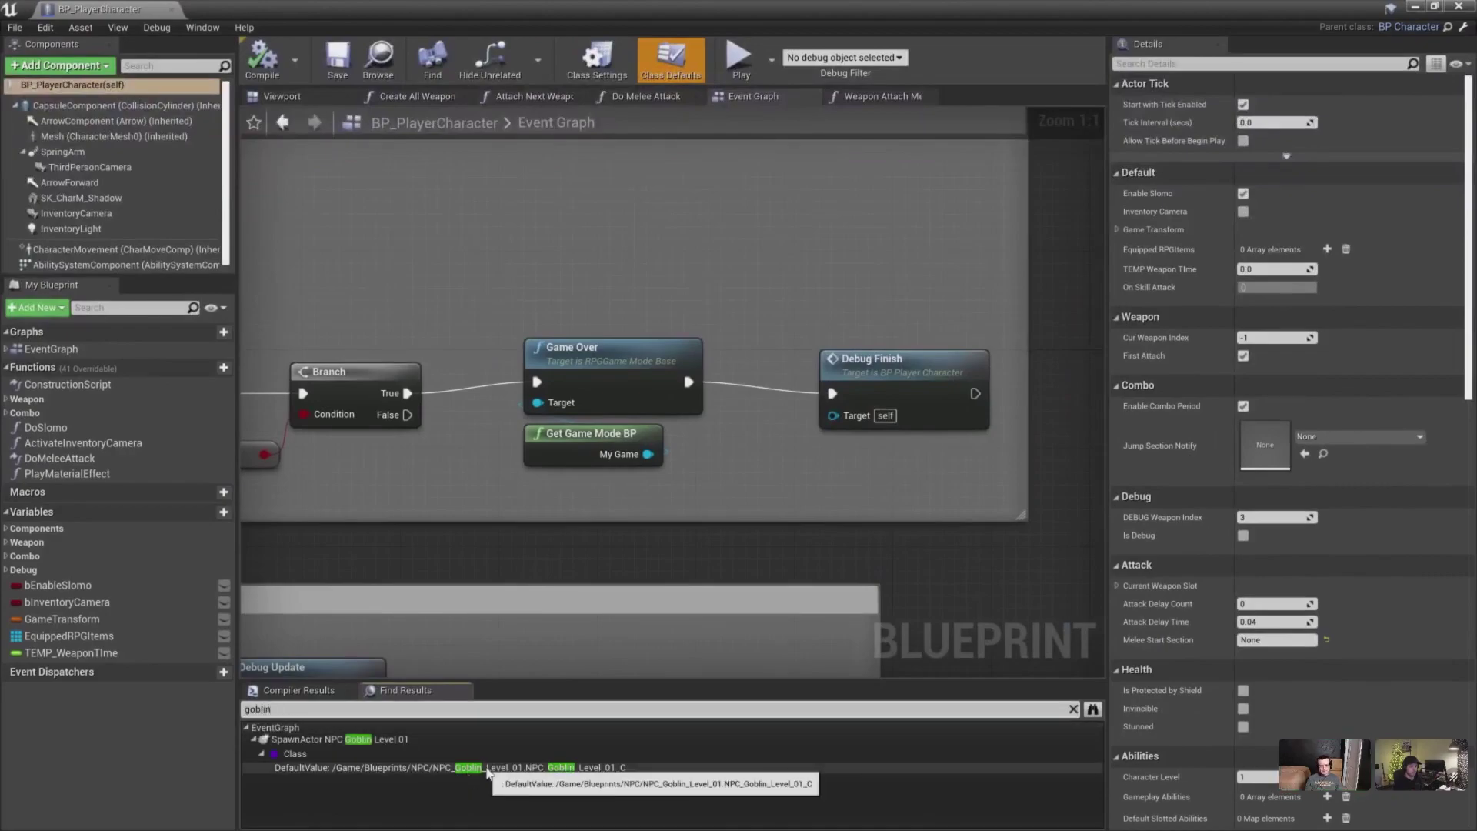
left_click(461, 768)
double_click(391, 767)
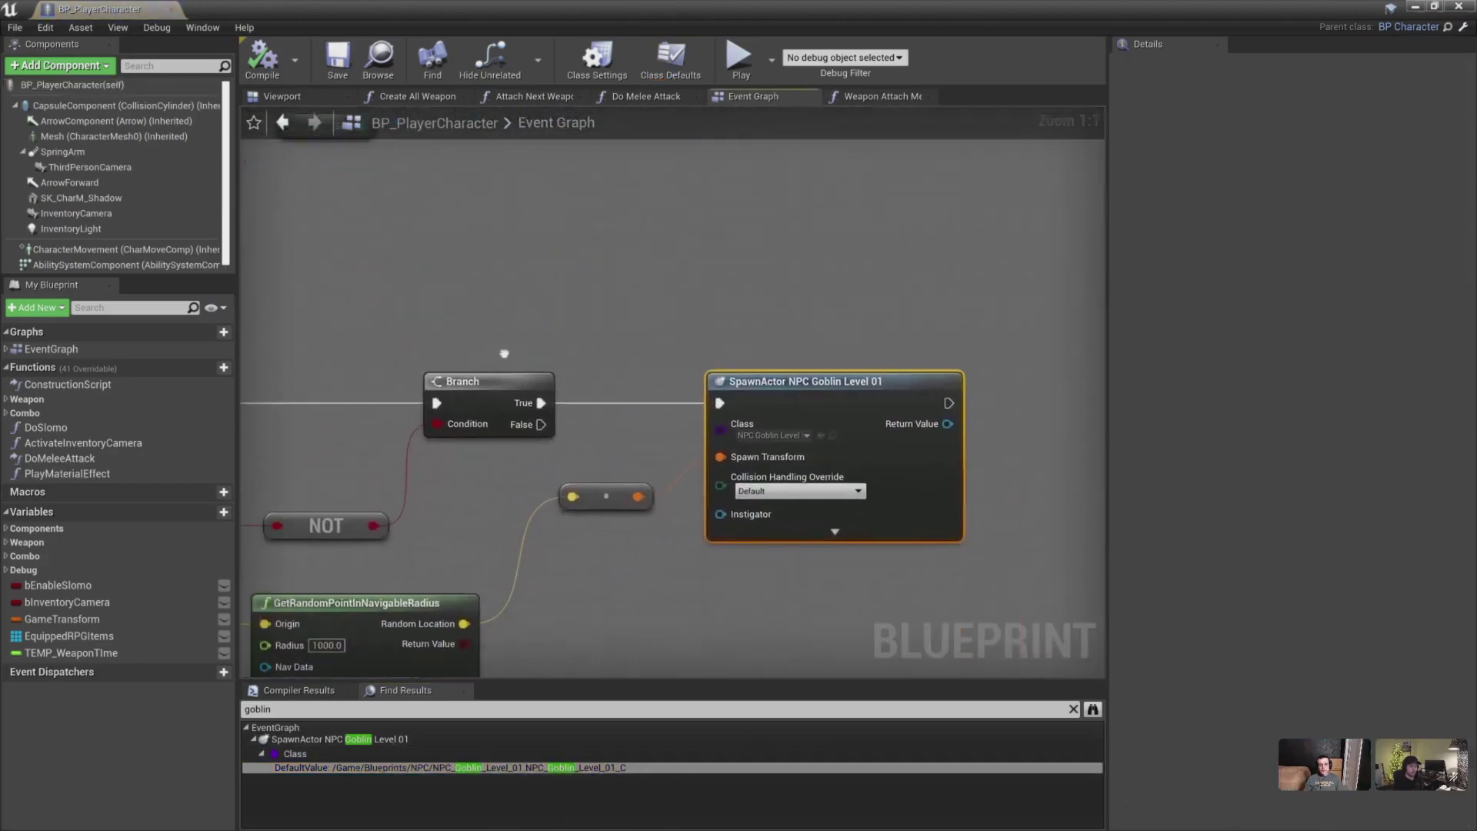
- Trace the SpawnActor node back to the Spawn enemy key event and examine its Is Packaged for Distribution check
right_click_drag(504, 354, 763, 230)
scroll(763, 254, "down", 1)
right_click_drag(889, 442, 812, 508)
right_click_drag(375, 304, 526, 275)
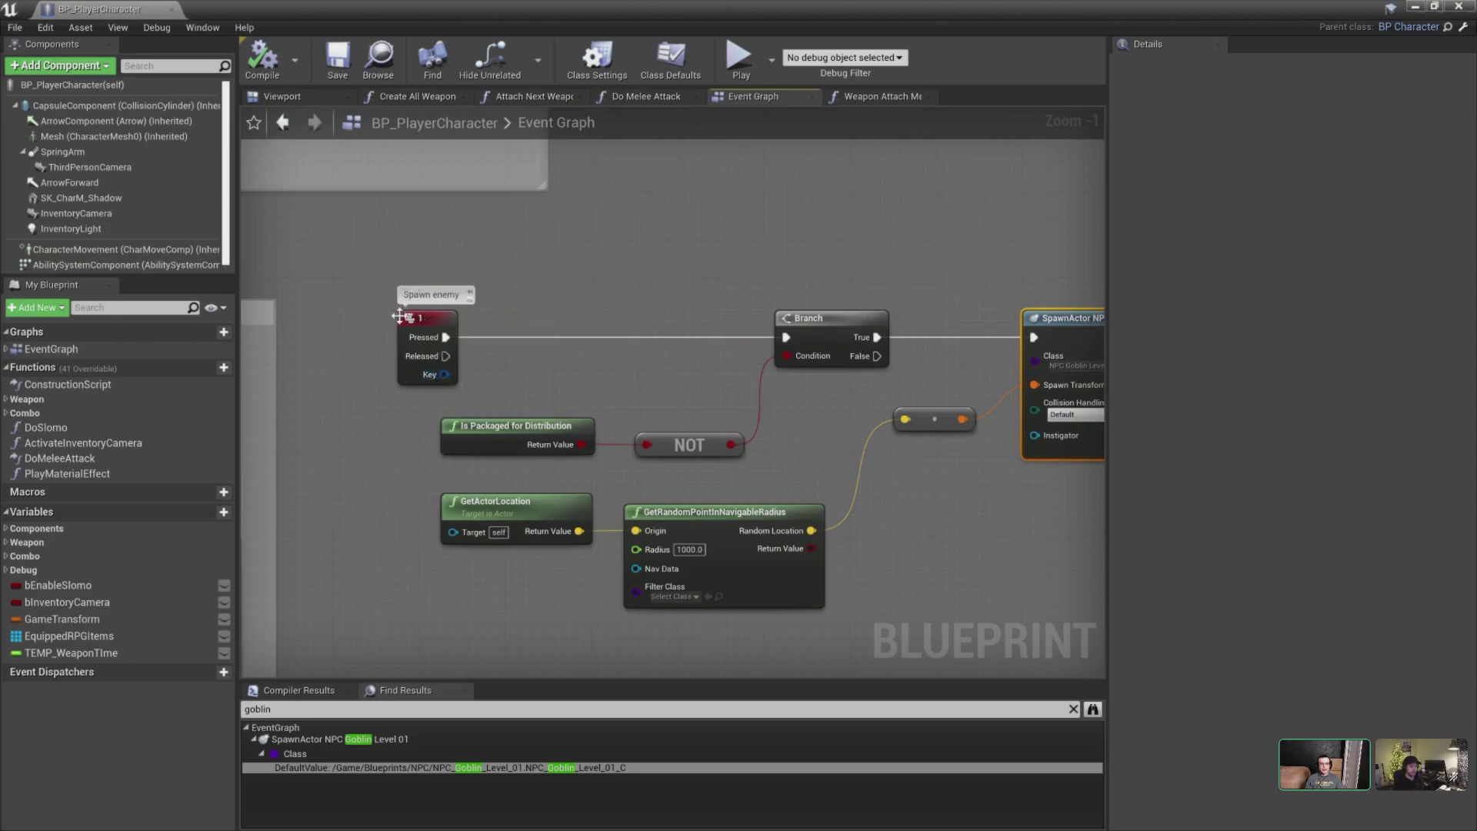
right_click_drag(711, 240, 653, 218)
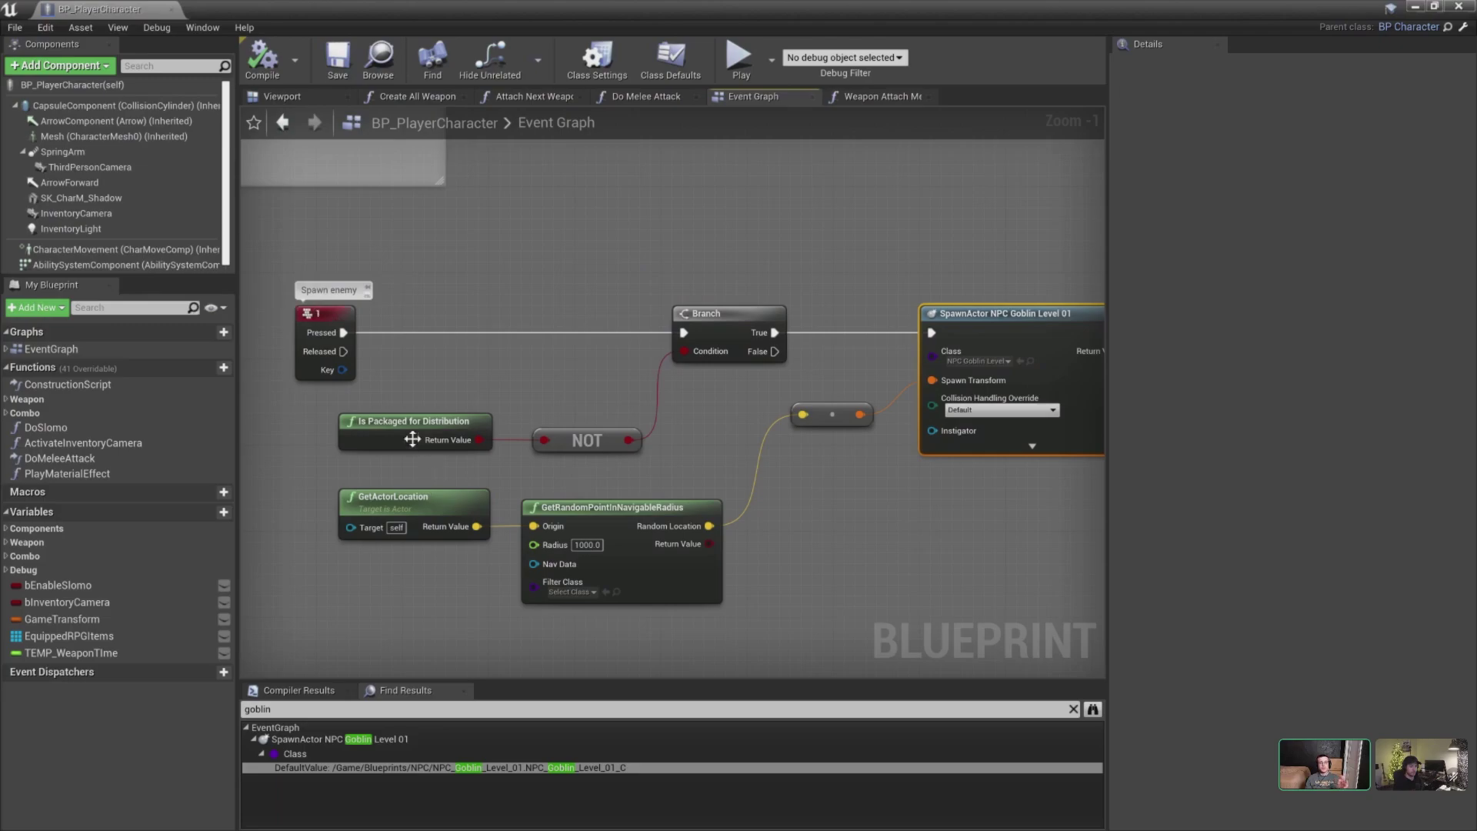
left_click(400, 380)
left_click(468, 435)
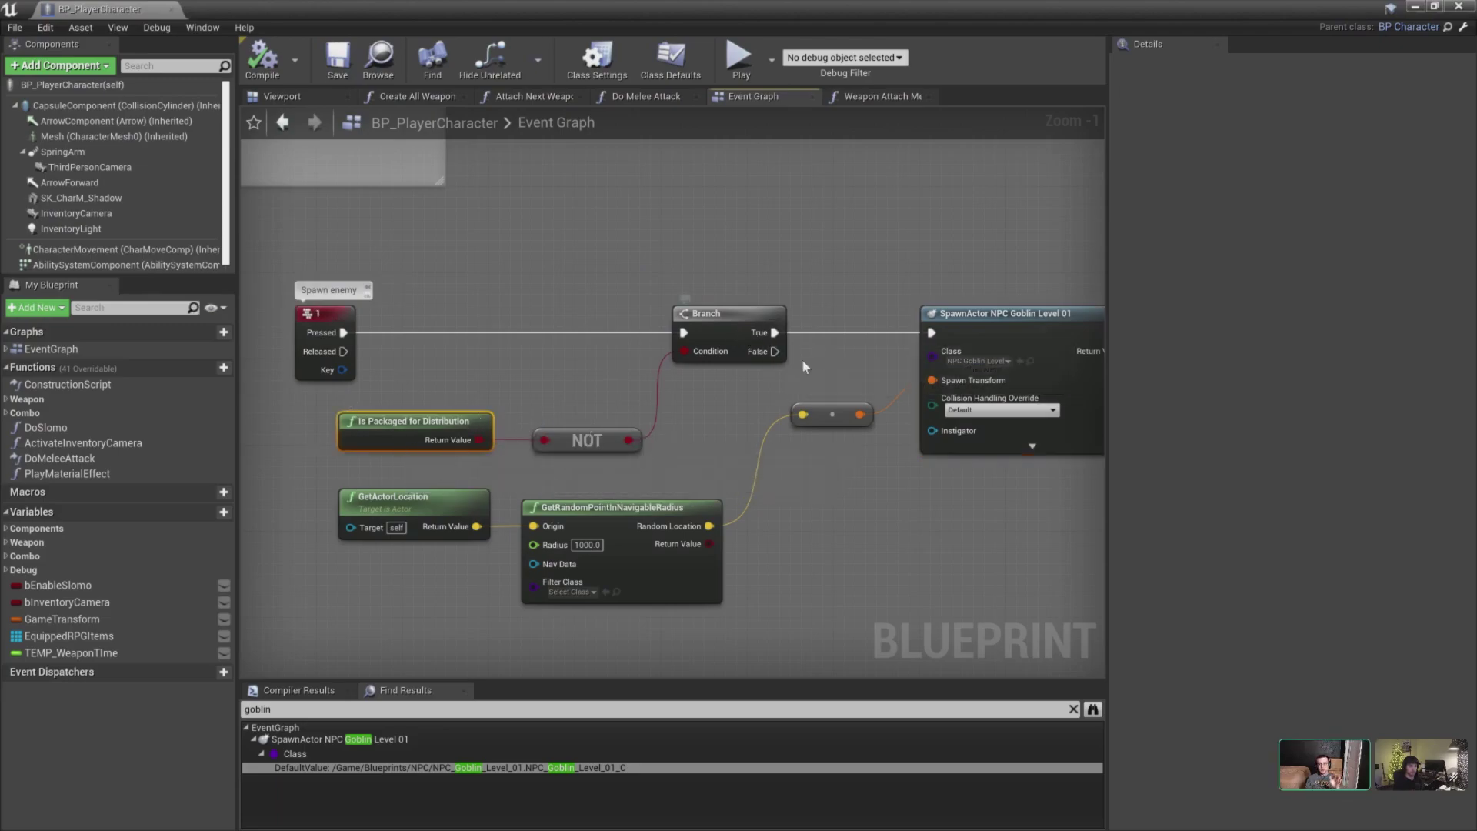
- Inspect the class reference on the SpawnActor NPC Goblin Level 01 node and the branch leading to it
right_click_drag(913, 383, 695, 366)
left_click(906, 298)
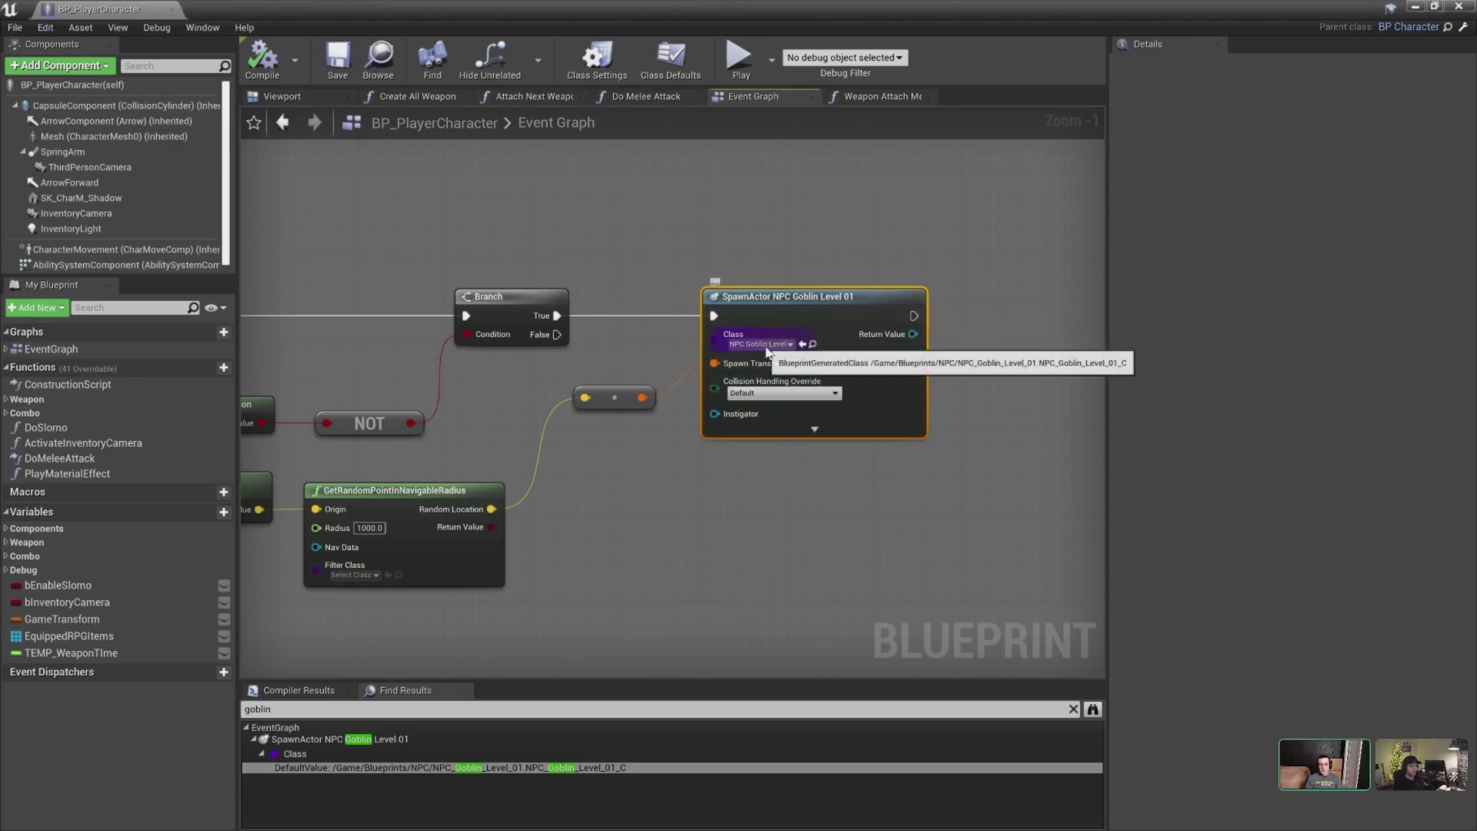
right_click_drag(319, 329, 417, 356)
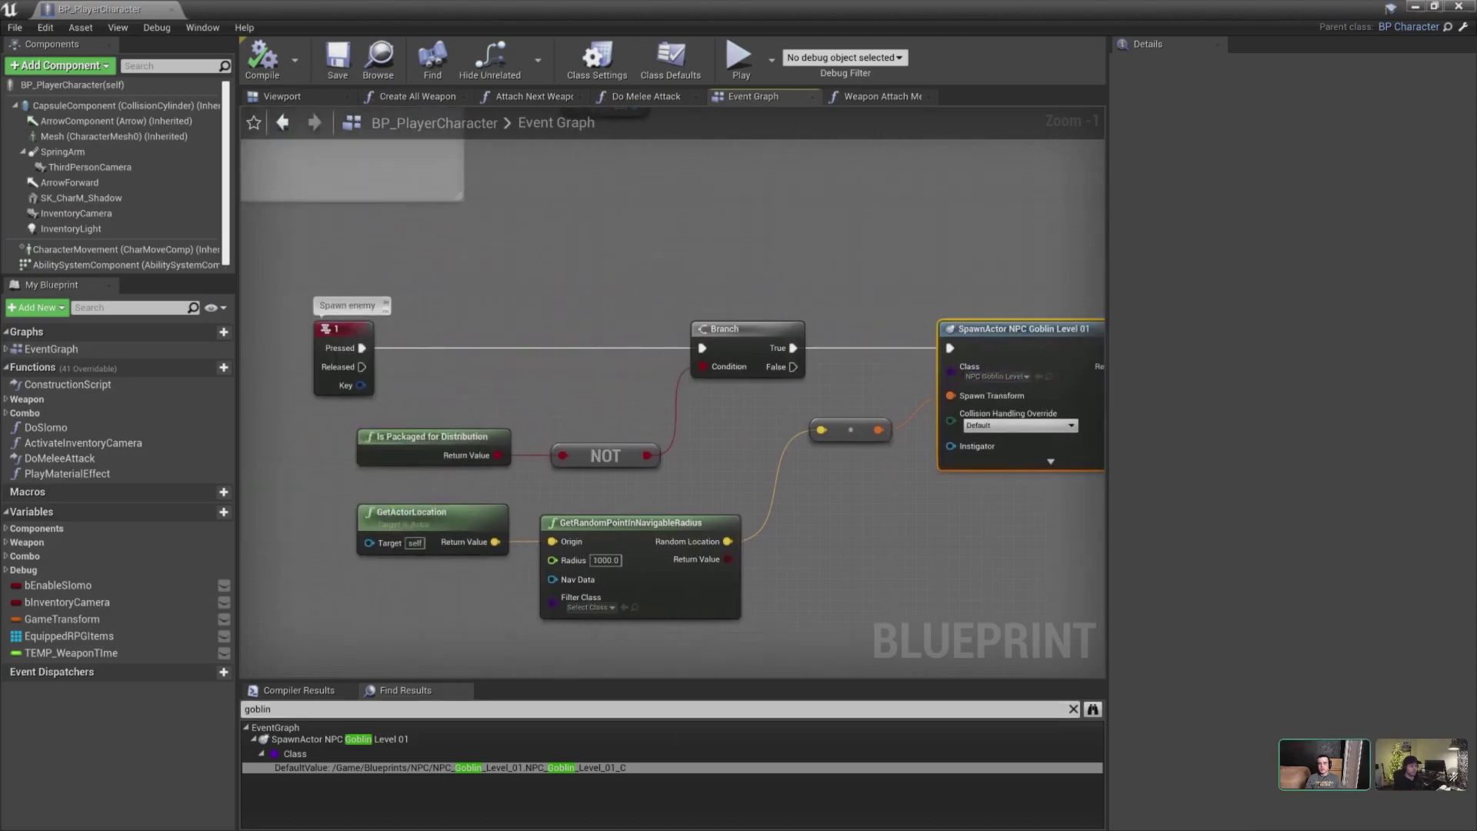
right_click_drag(825, 385, 702, 391)
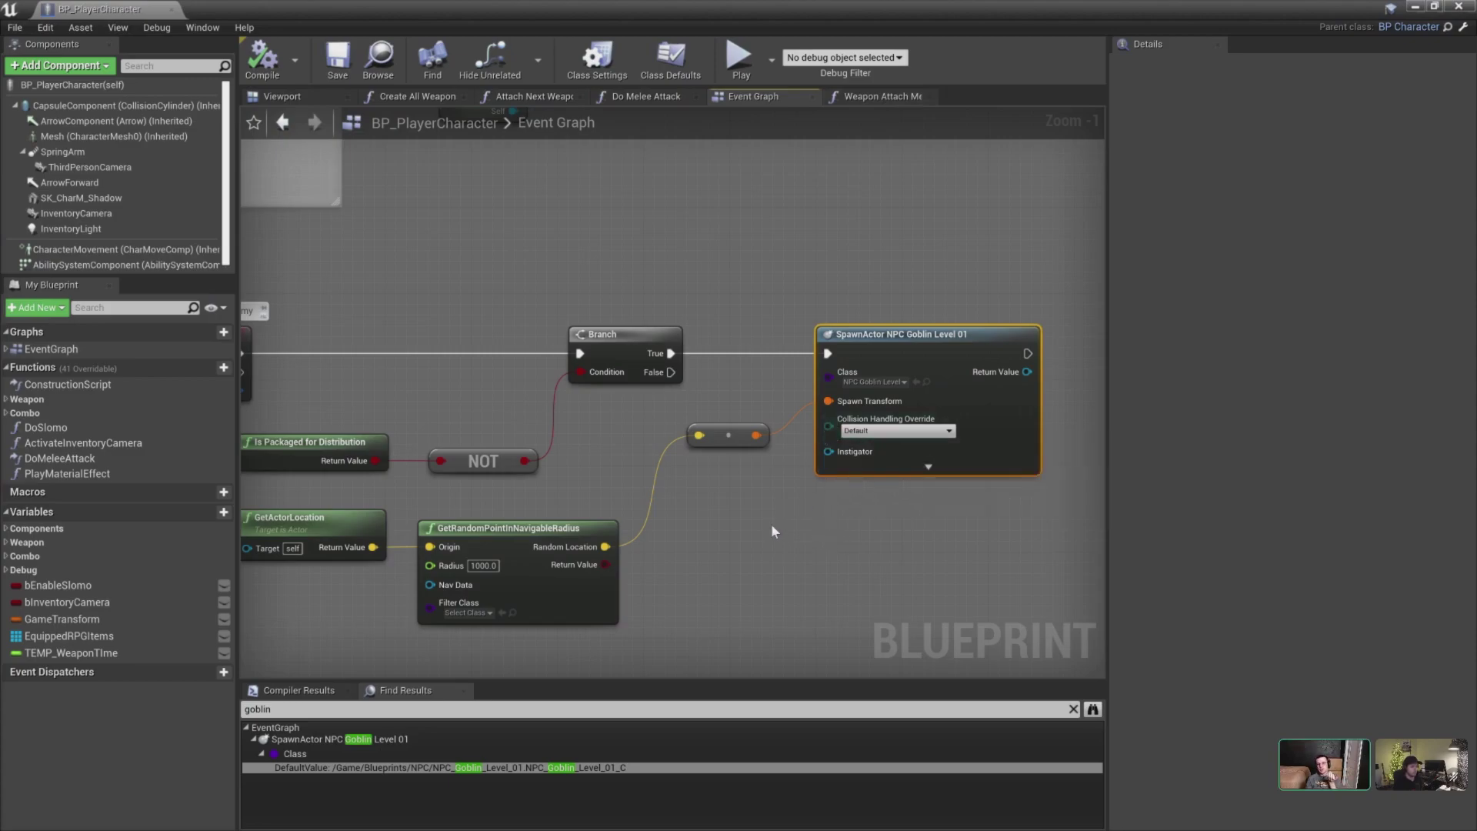
- Return to Asset Audit by minimizing the blueprint editor and closing the goblin's Reference Viewer and the Chunk_0 size map
left_click(1412, 8)
right_click_drag(825, 200, 804, 191)
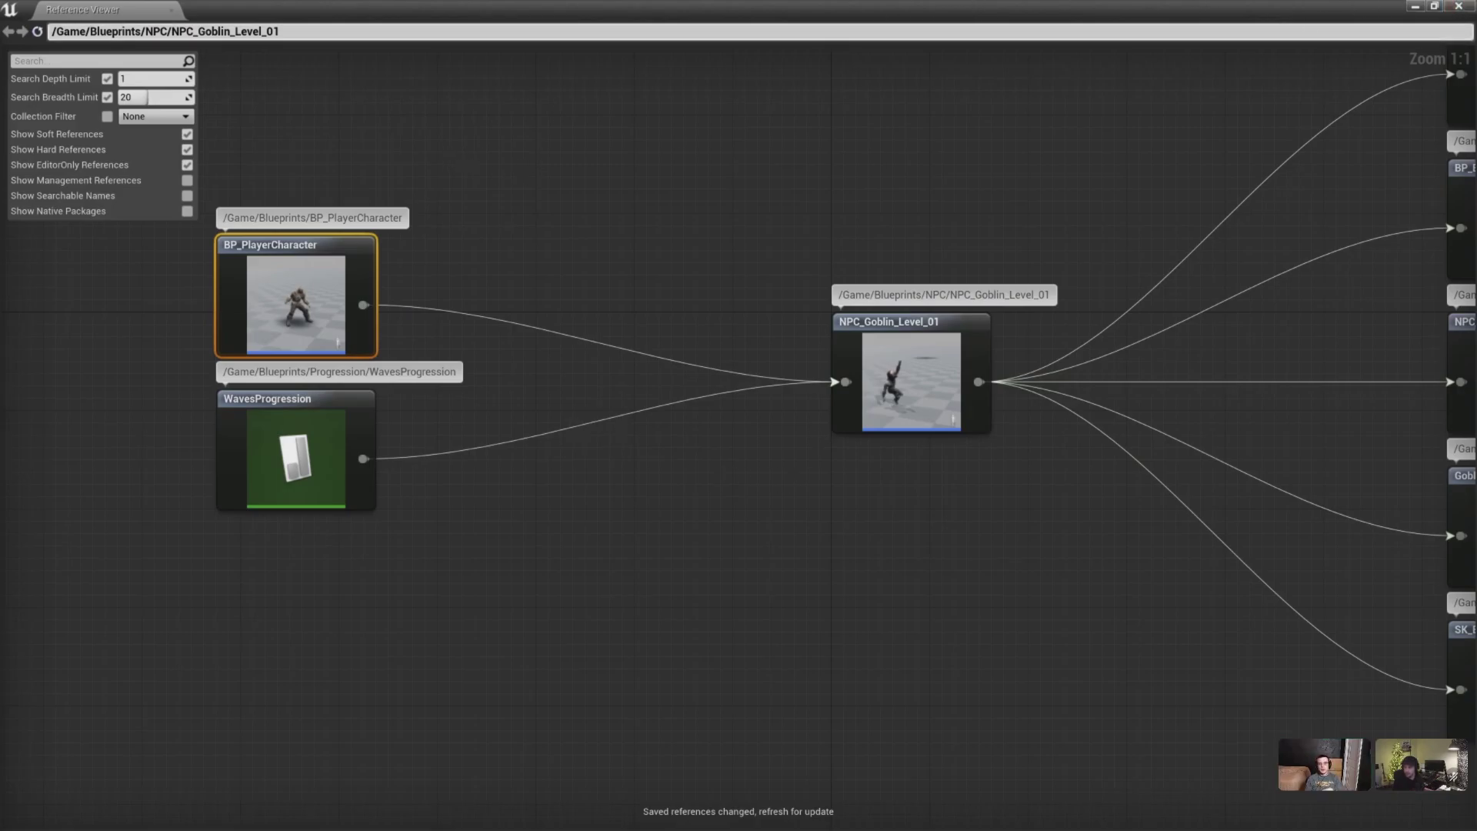
left_click(1460, 7)
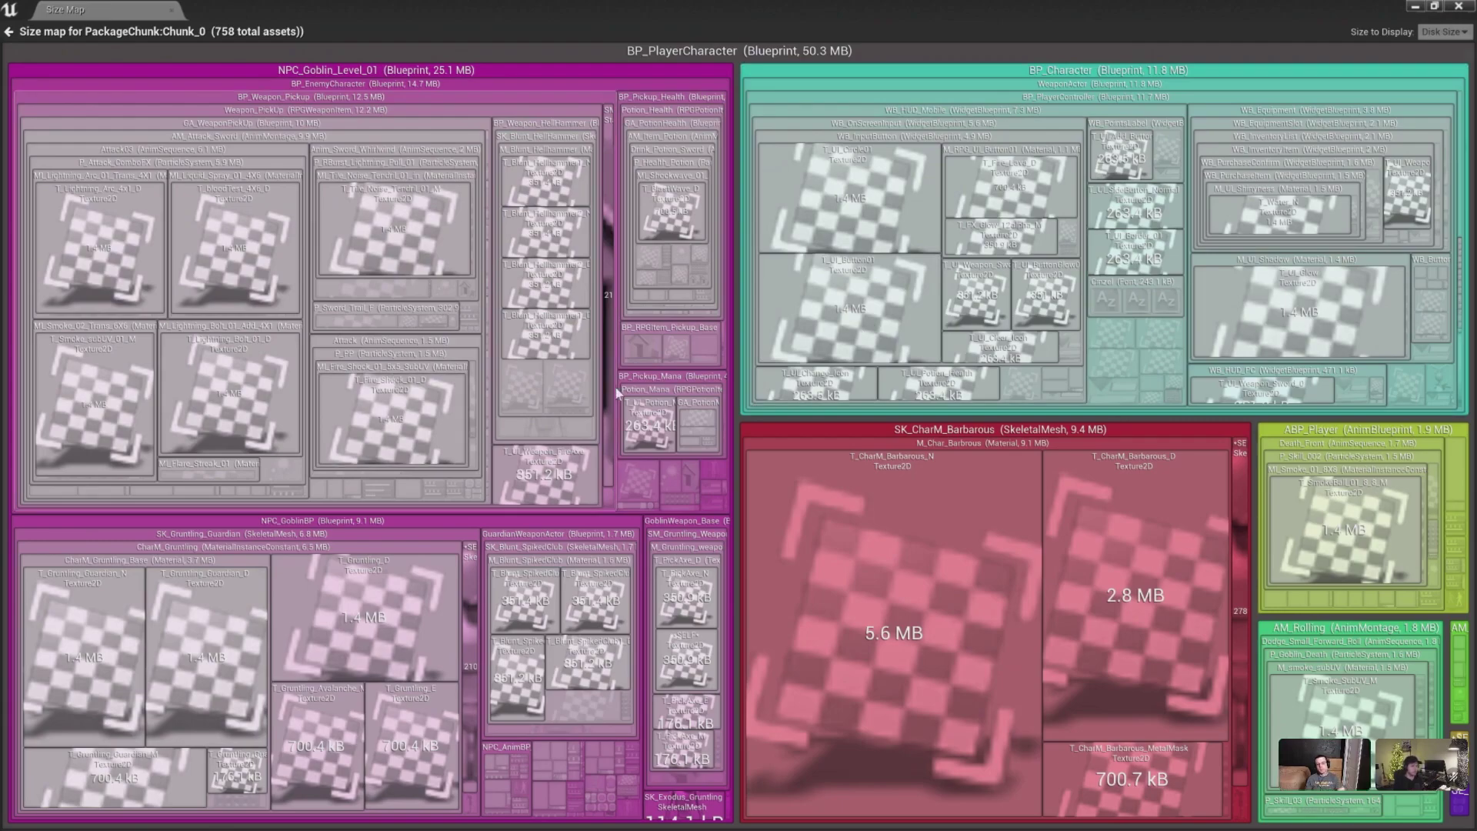
right_click(473, 387)
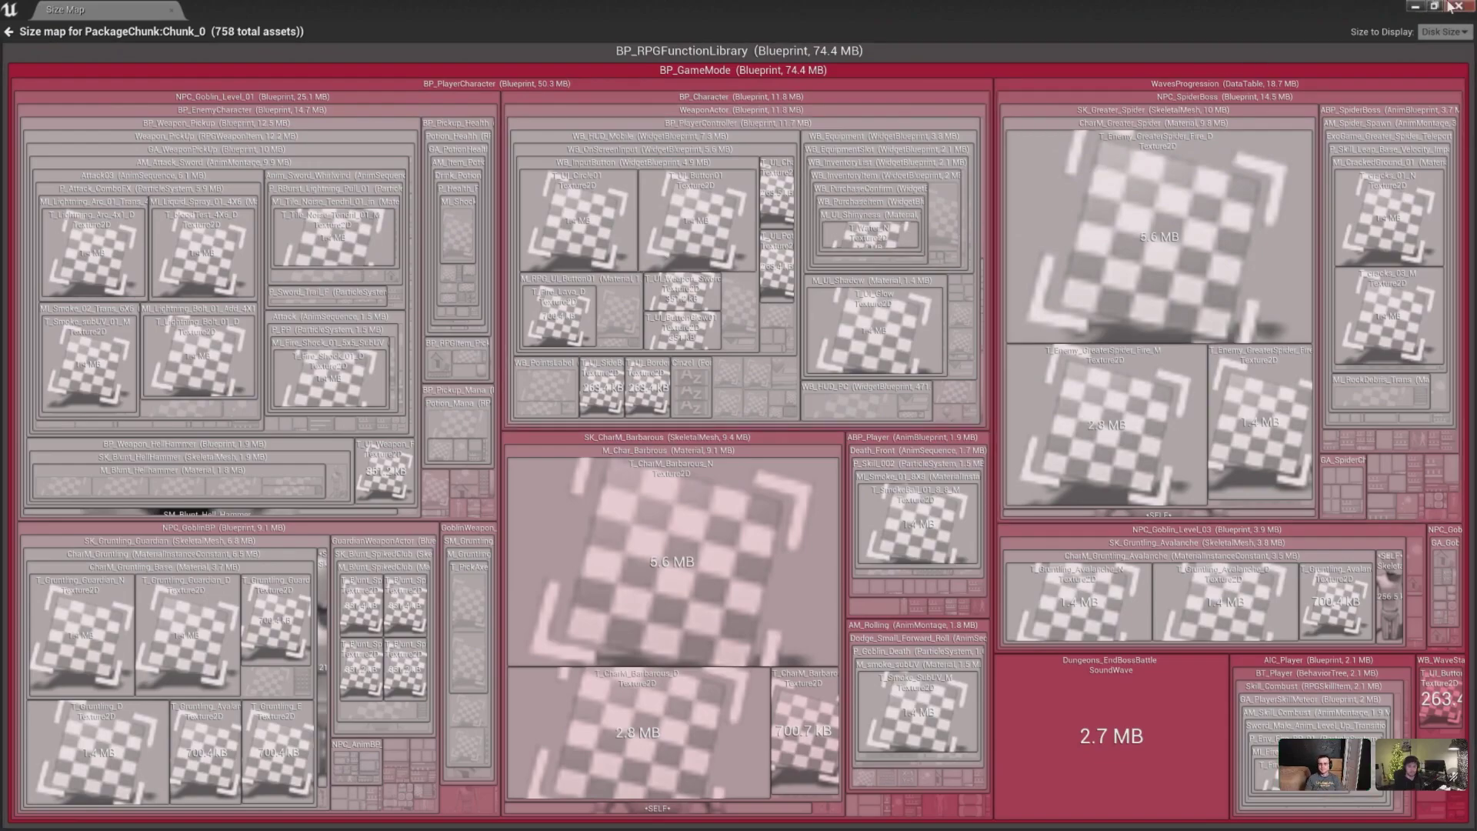
left_click(1458, 6)
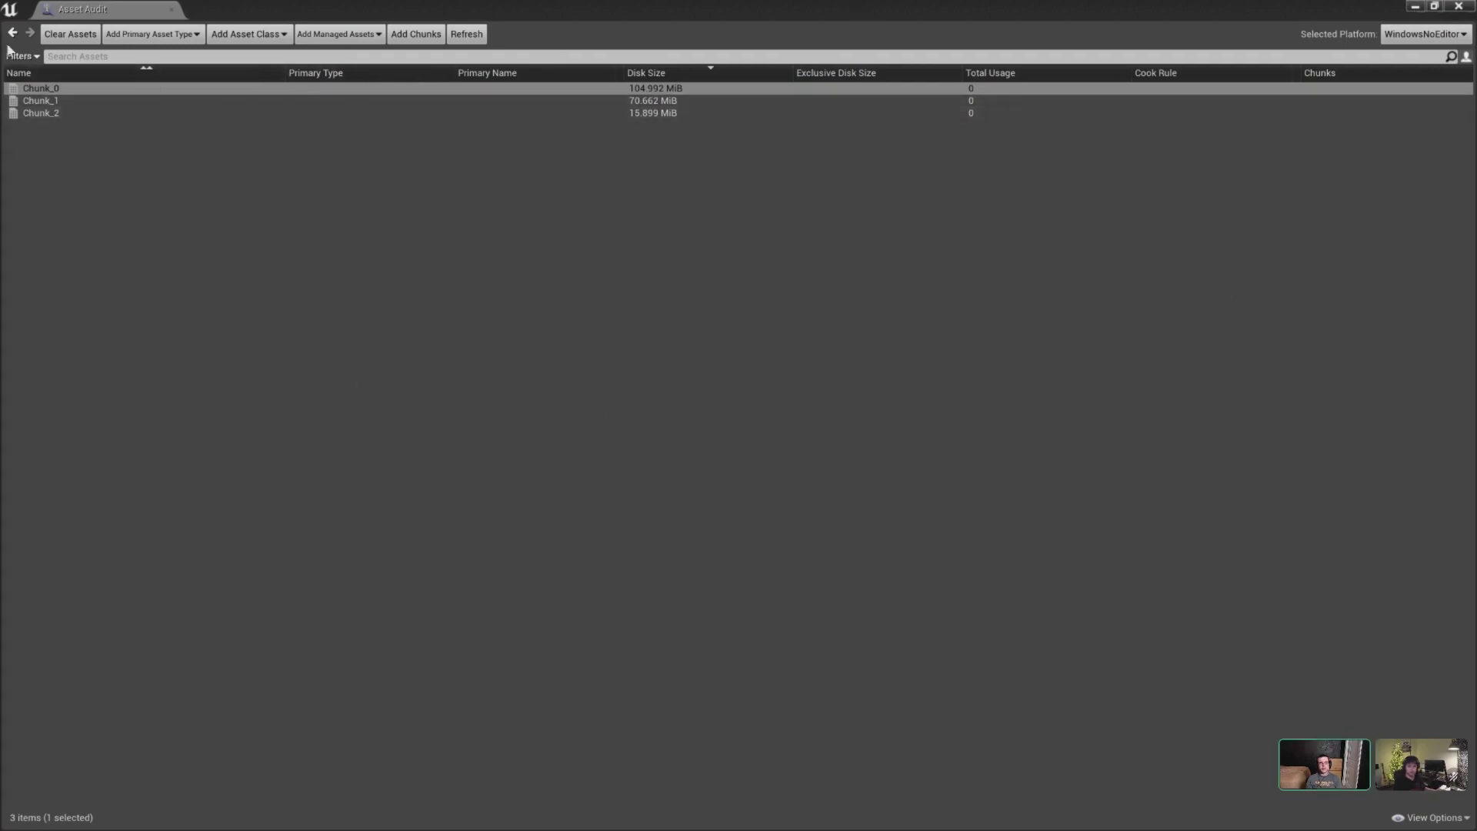
- Clear the chunks from the Asset Audit list and add primary assets of all types
left_click(127, 33)
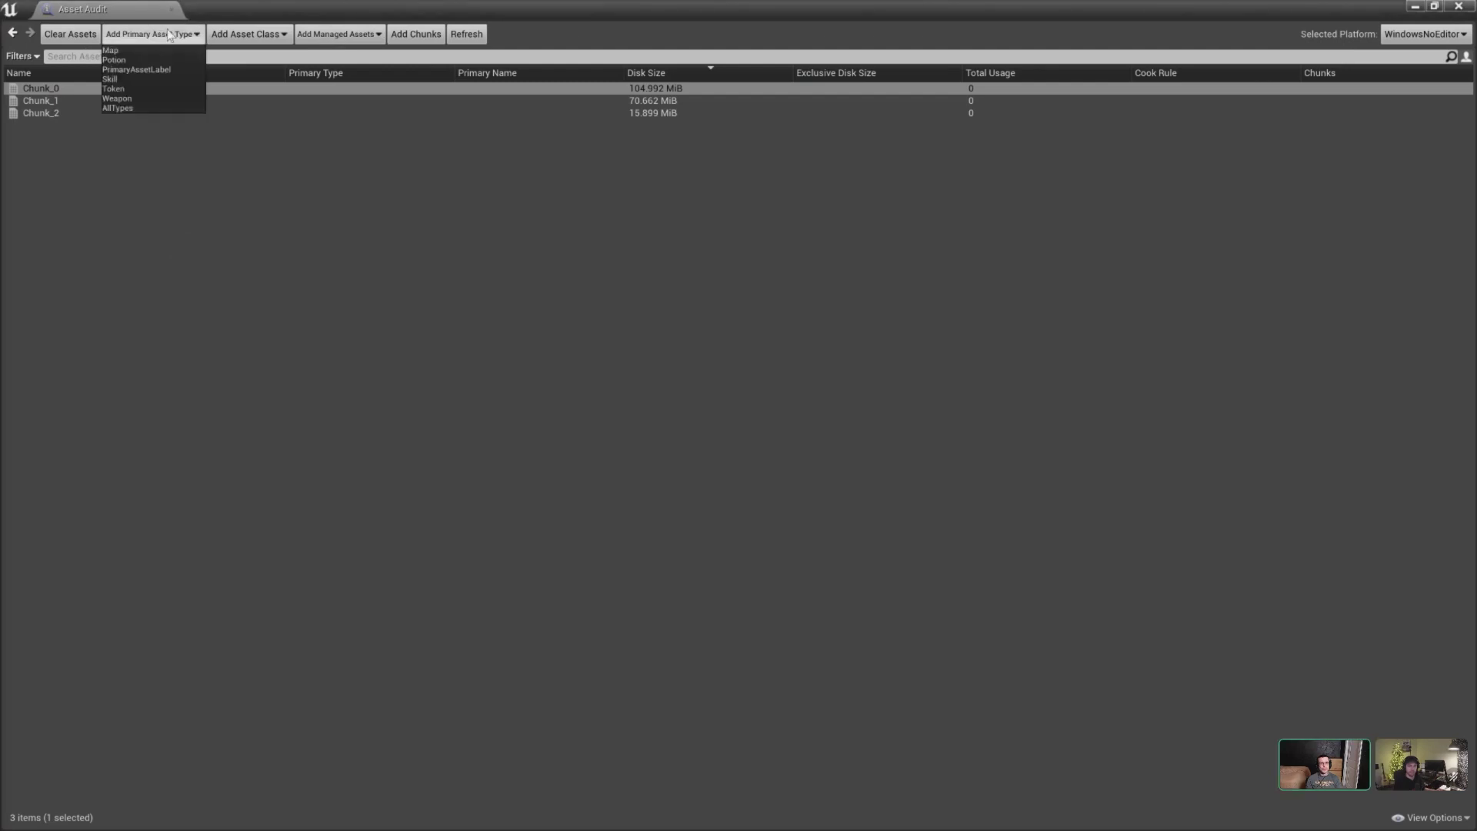
left_click(393, 319)
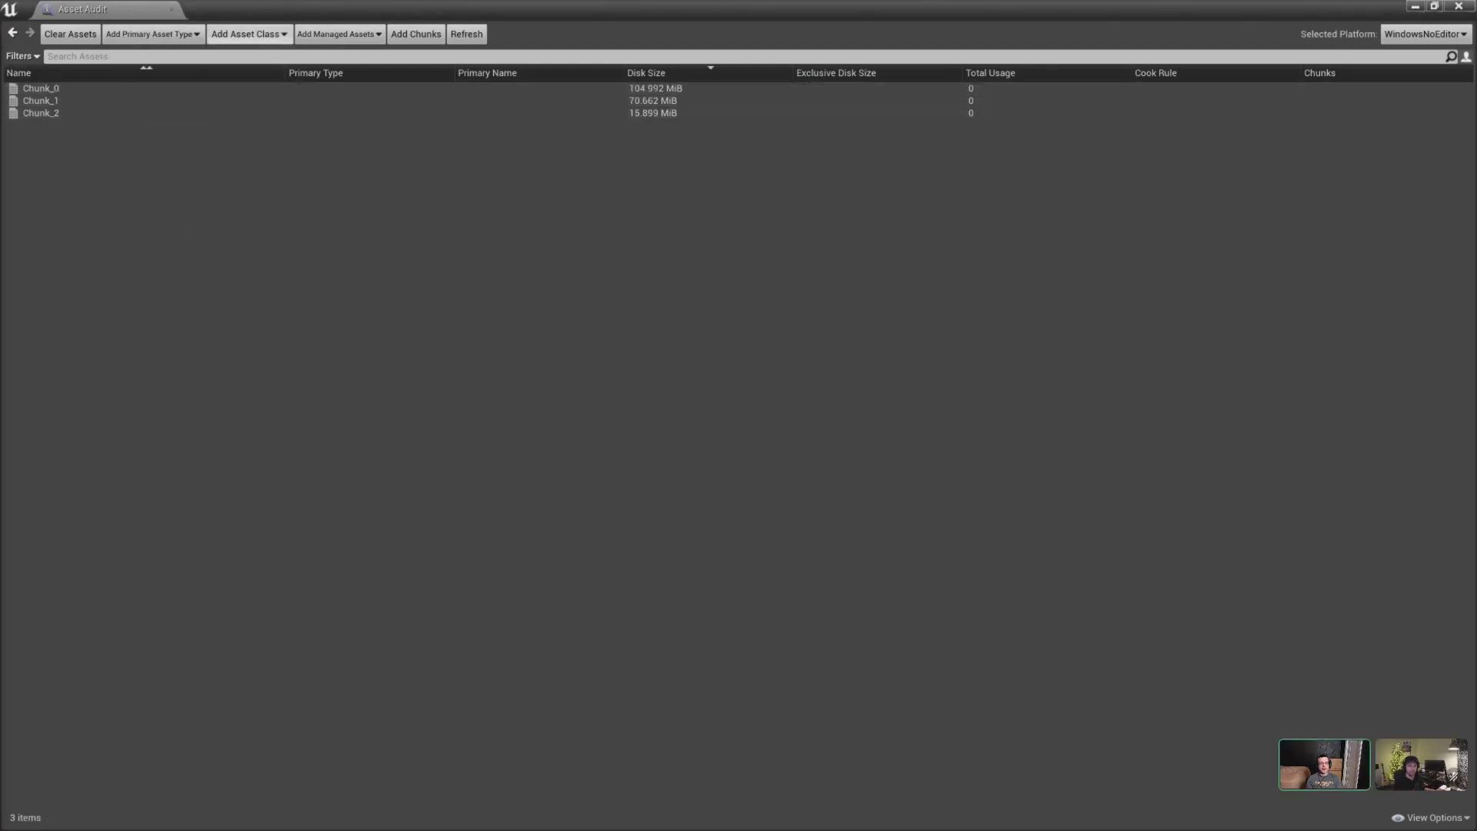
left_click(70, 33)
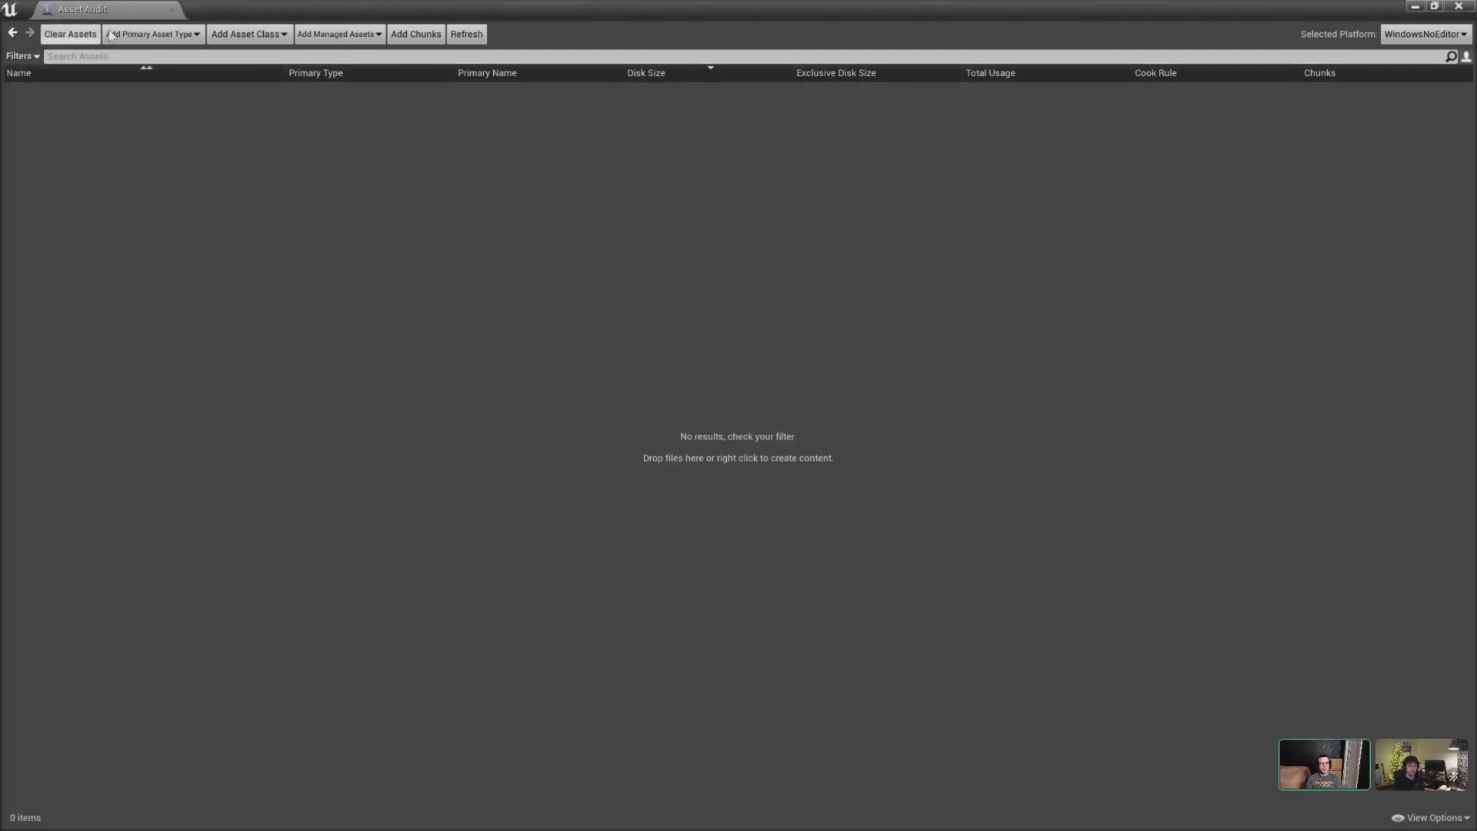
left_click(135, 36)
left_click(115, 108)
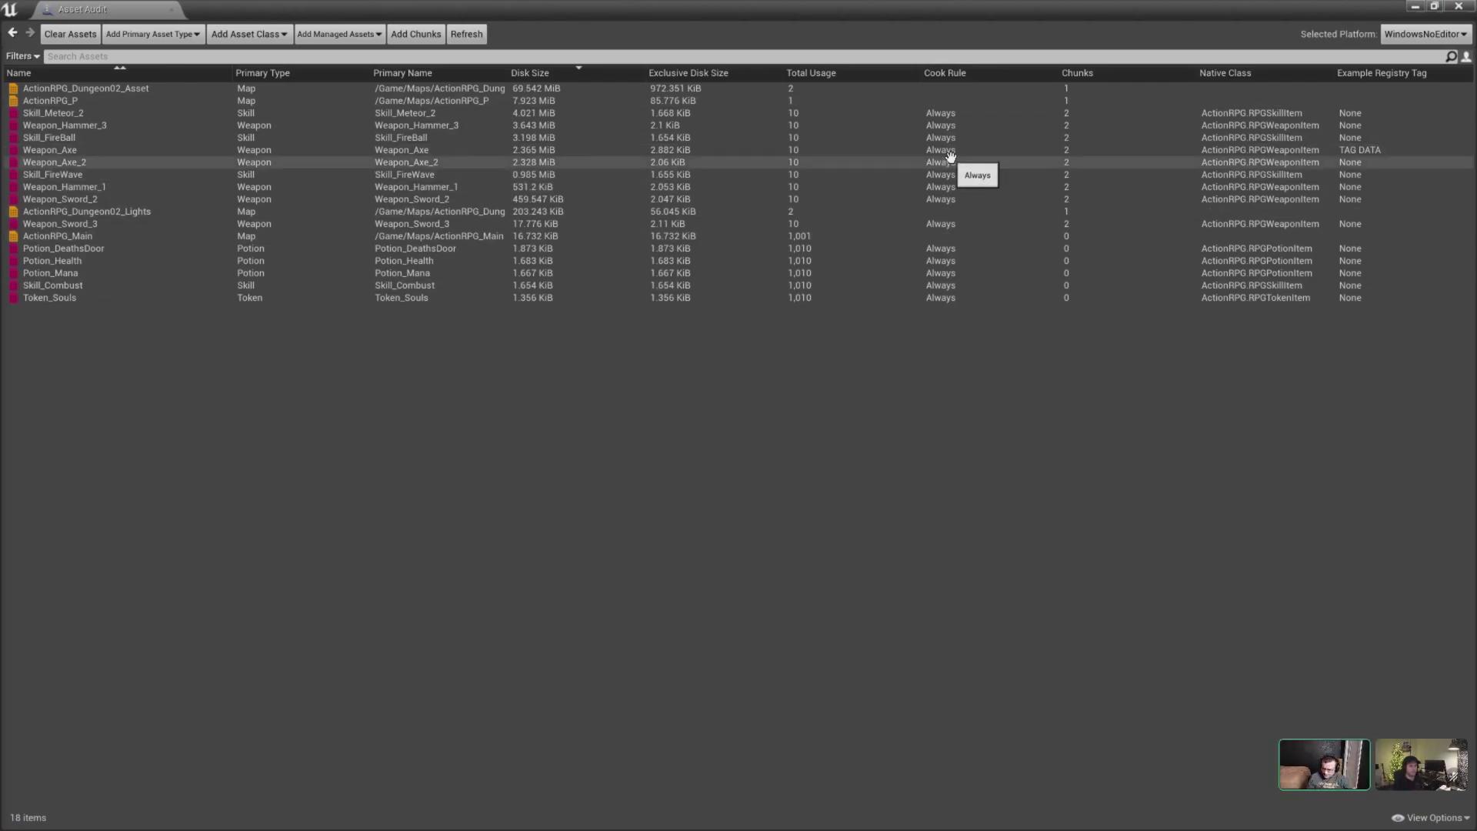
- Switch to the Asset Manager slides in Google Slides and advance to the Audit Tools Demo slide
key("alt+Tab")
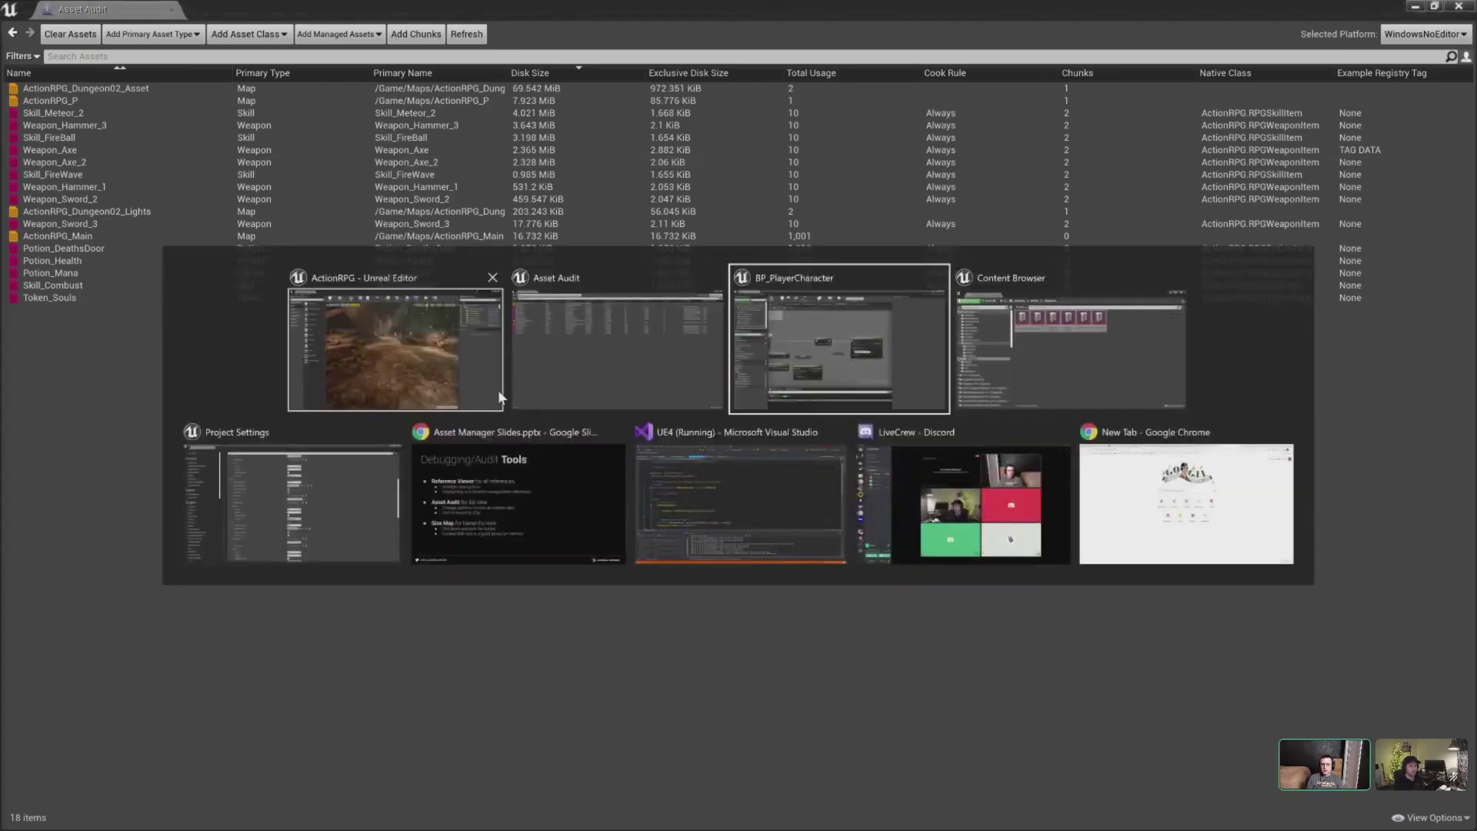
key("Right")
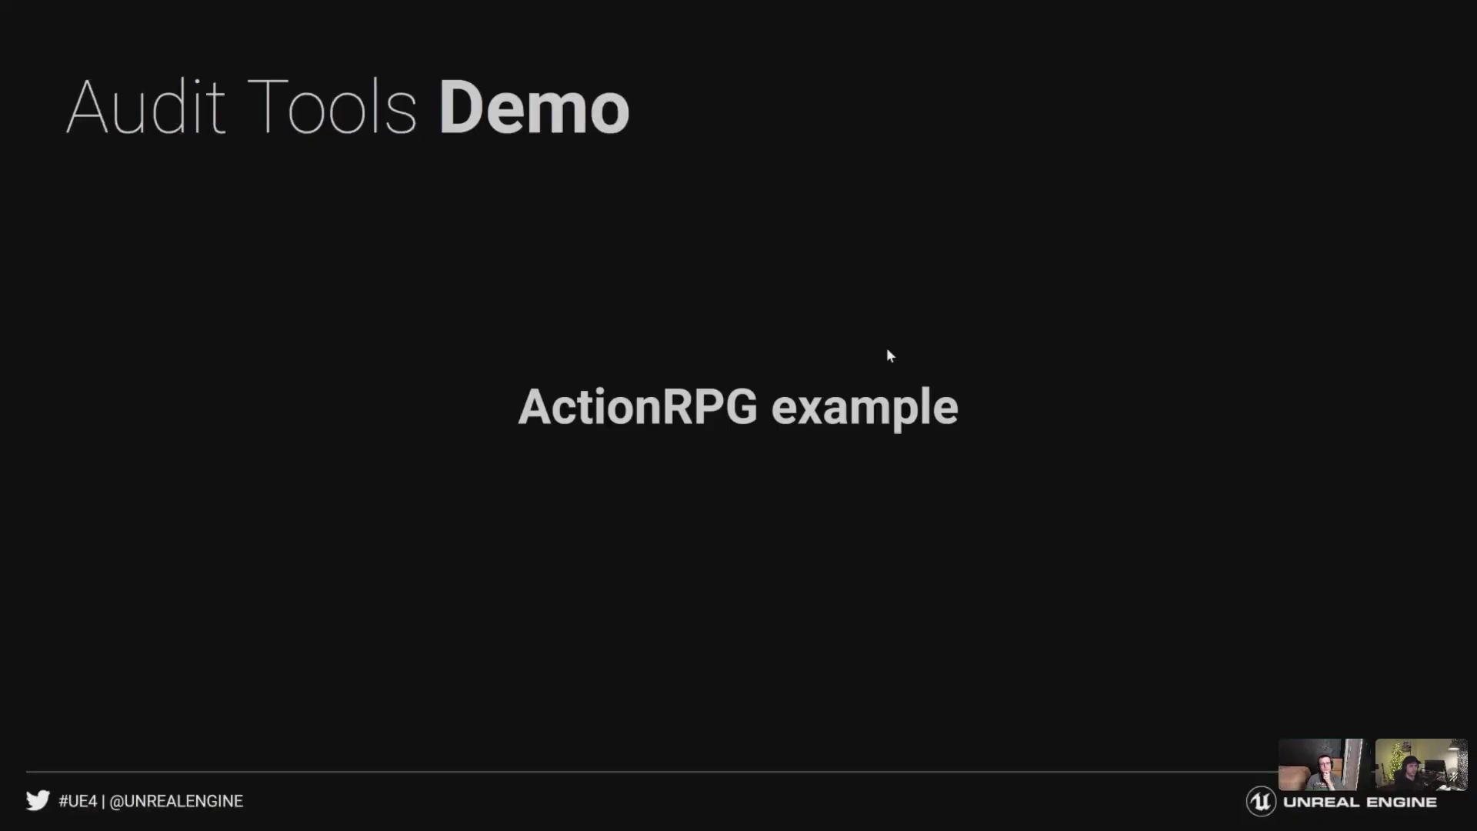